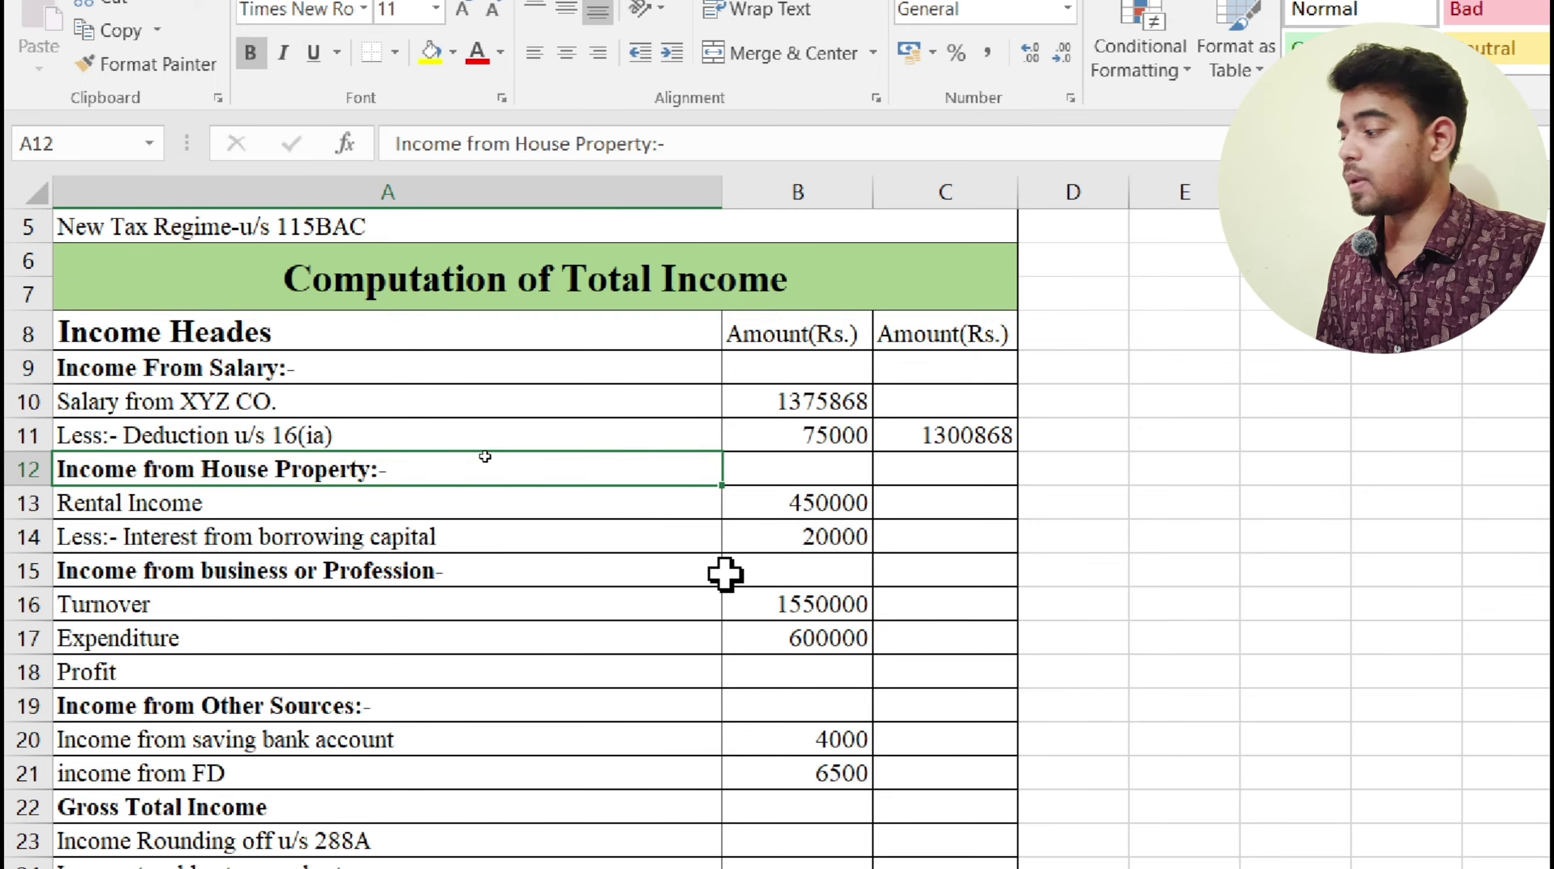
pyautogui.click(655, 571)
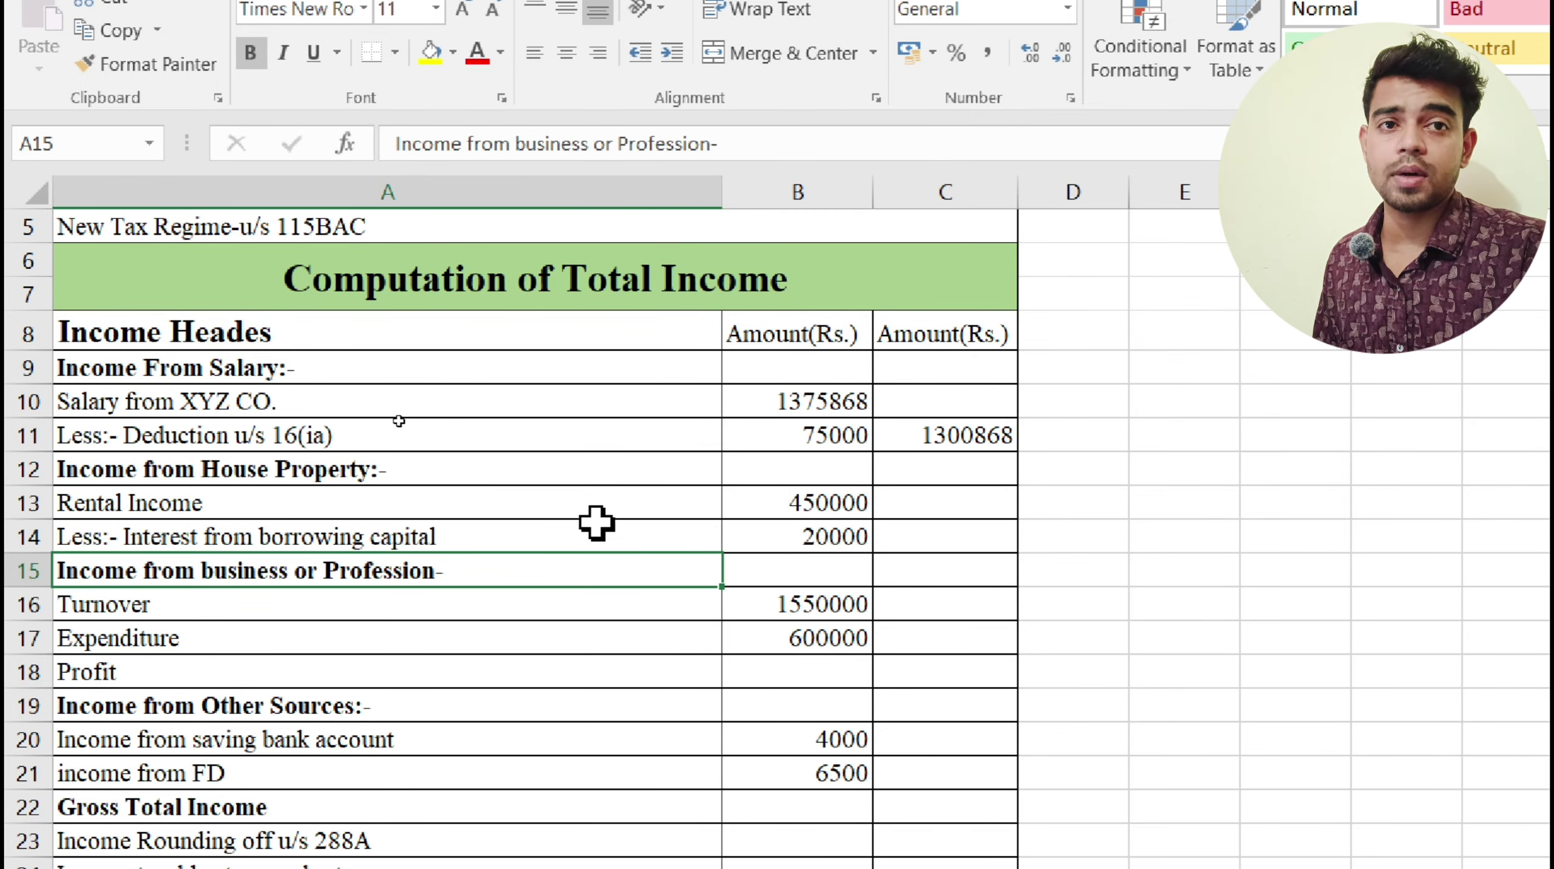
pyautogui.click(795, 503)
pyautogui.click(517, 535)
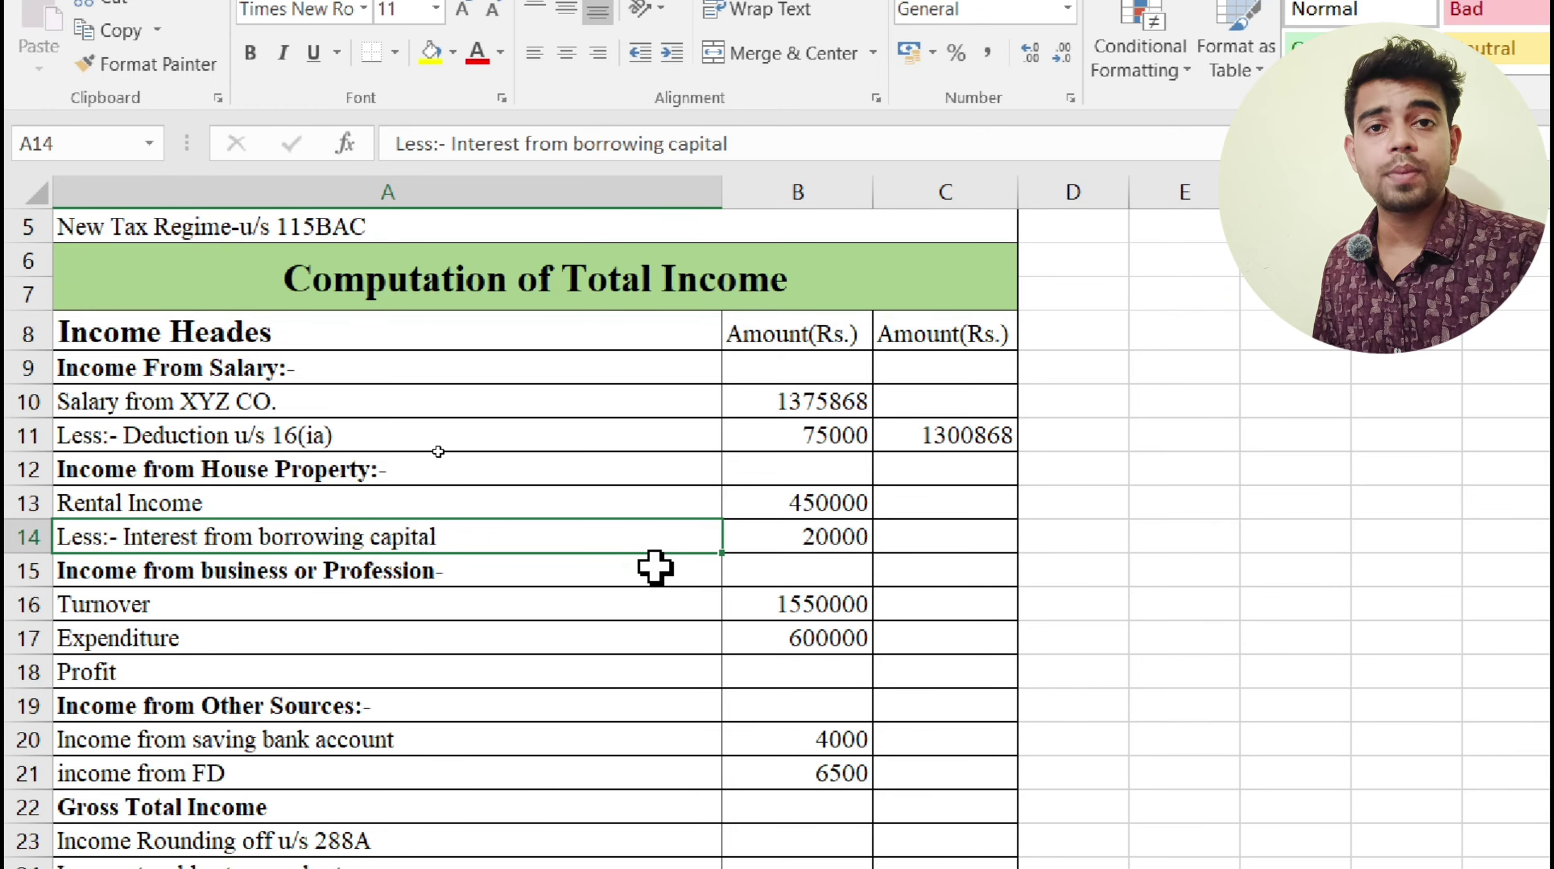
pyautogui.click(611, 500)
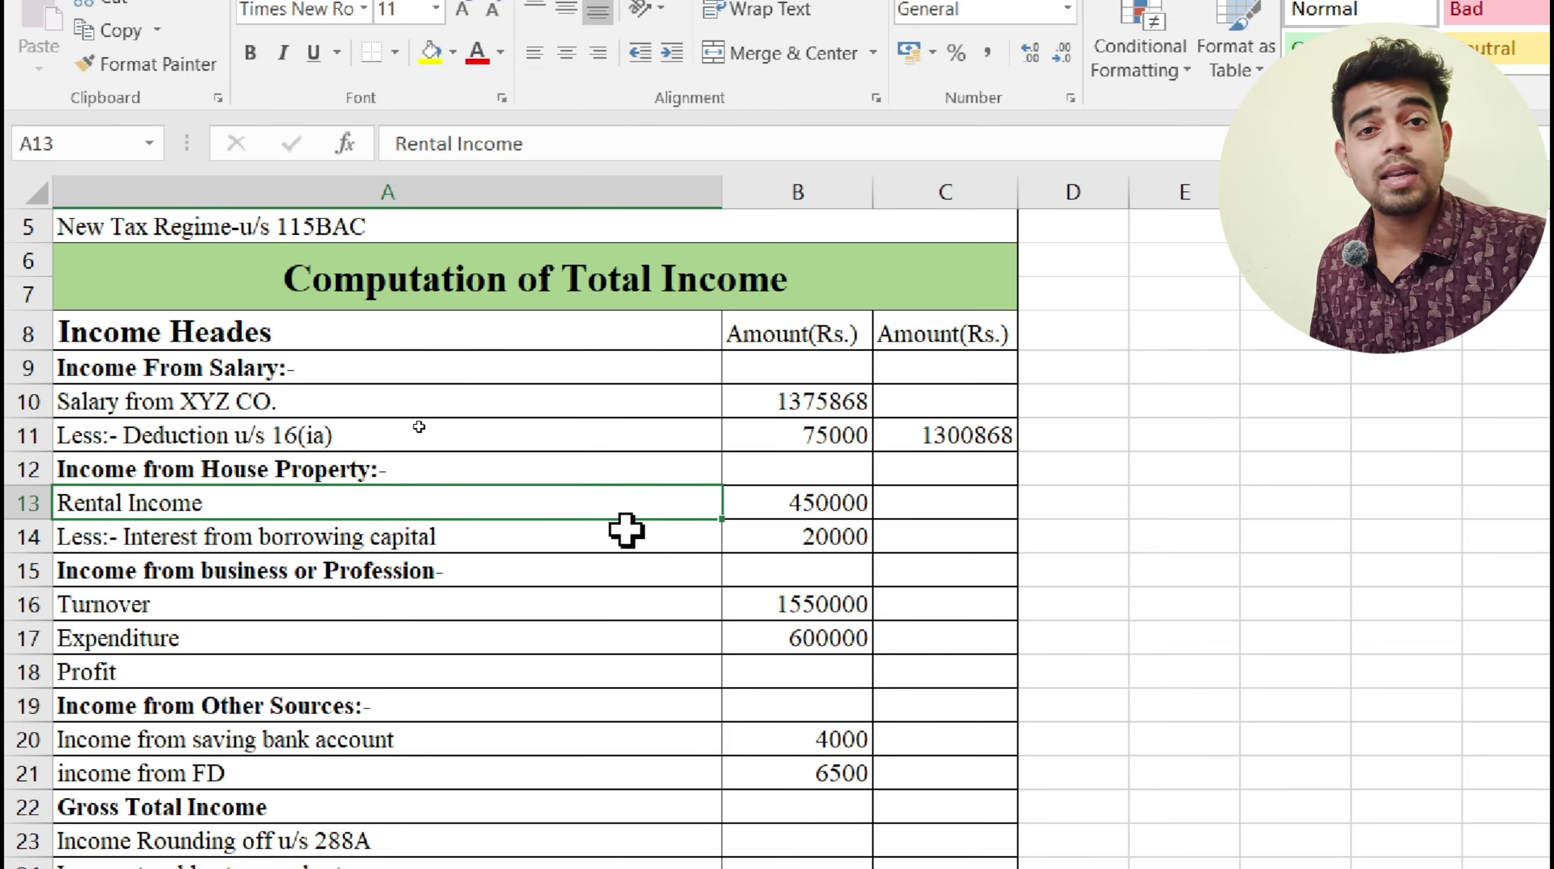
pyautogui.click(644, 533)
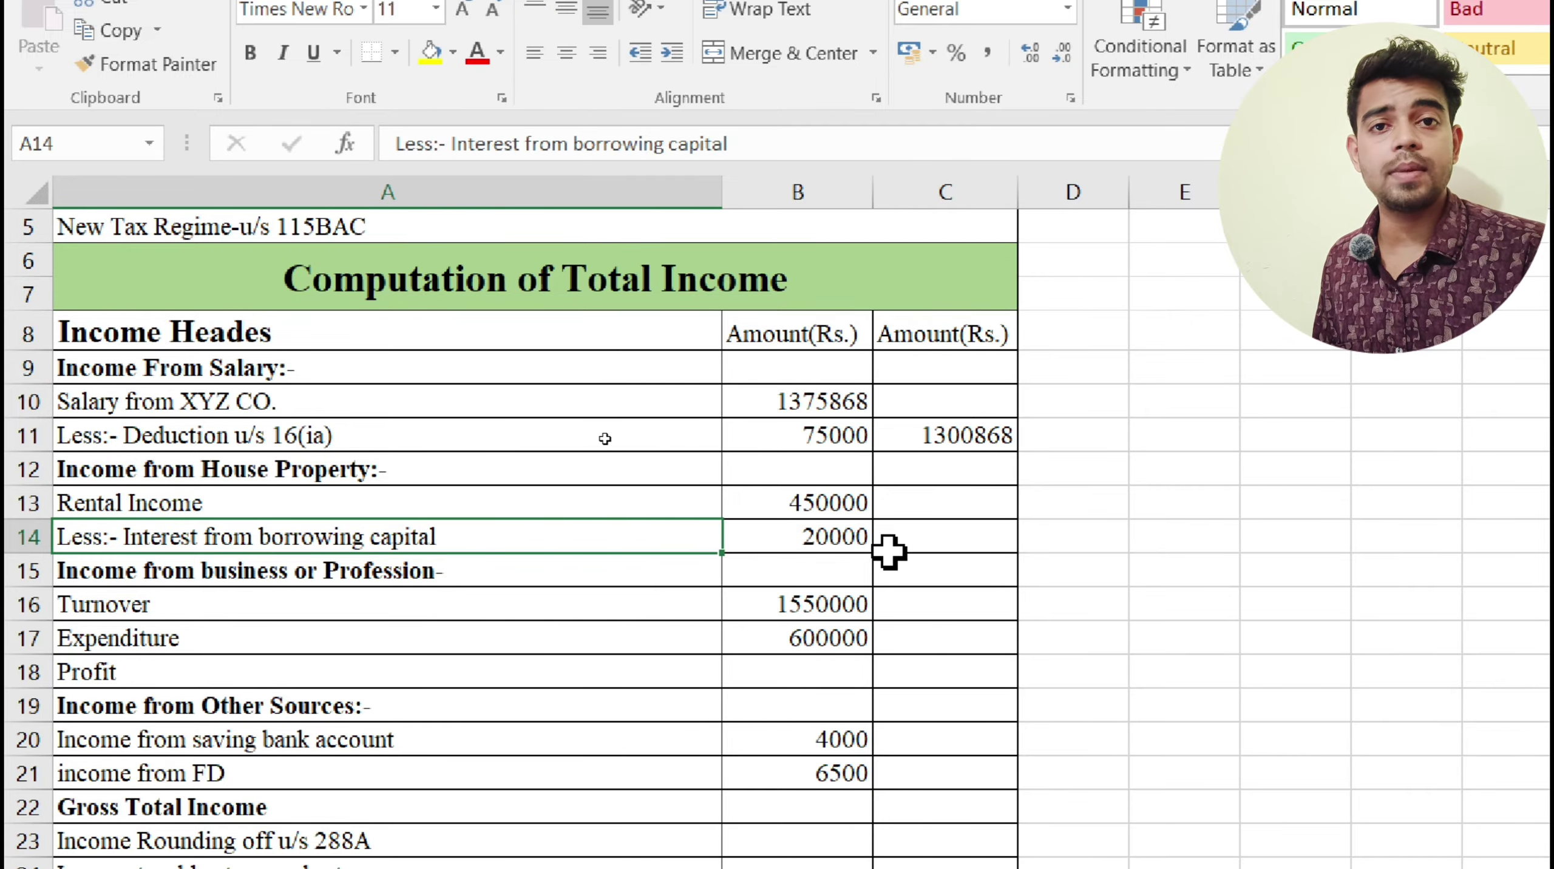
# Calculate the net house property income in C14 as rental income minus borrowing interest, using =B13-B14.
pyautogui.click(923, 543)
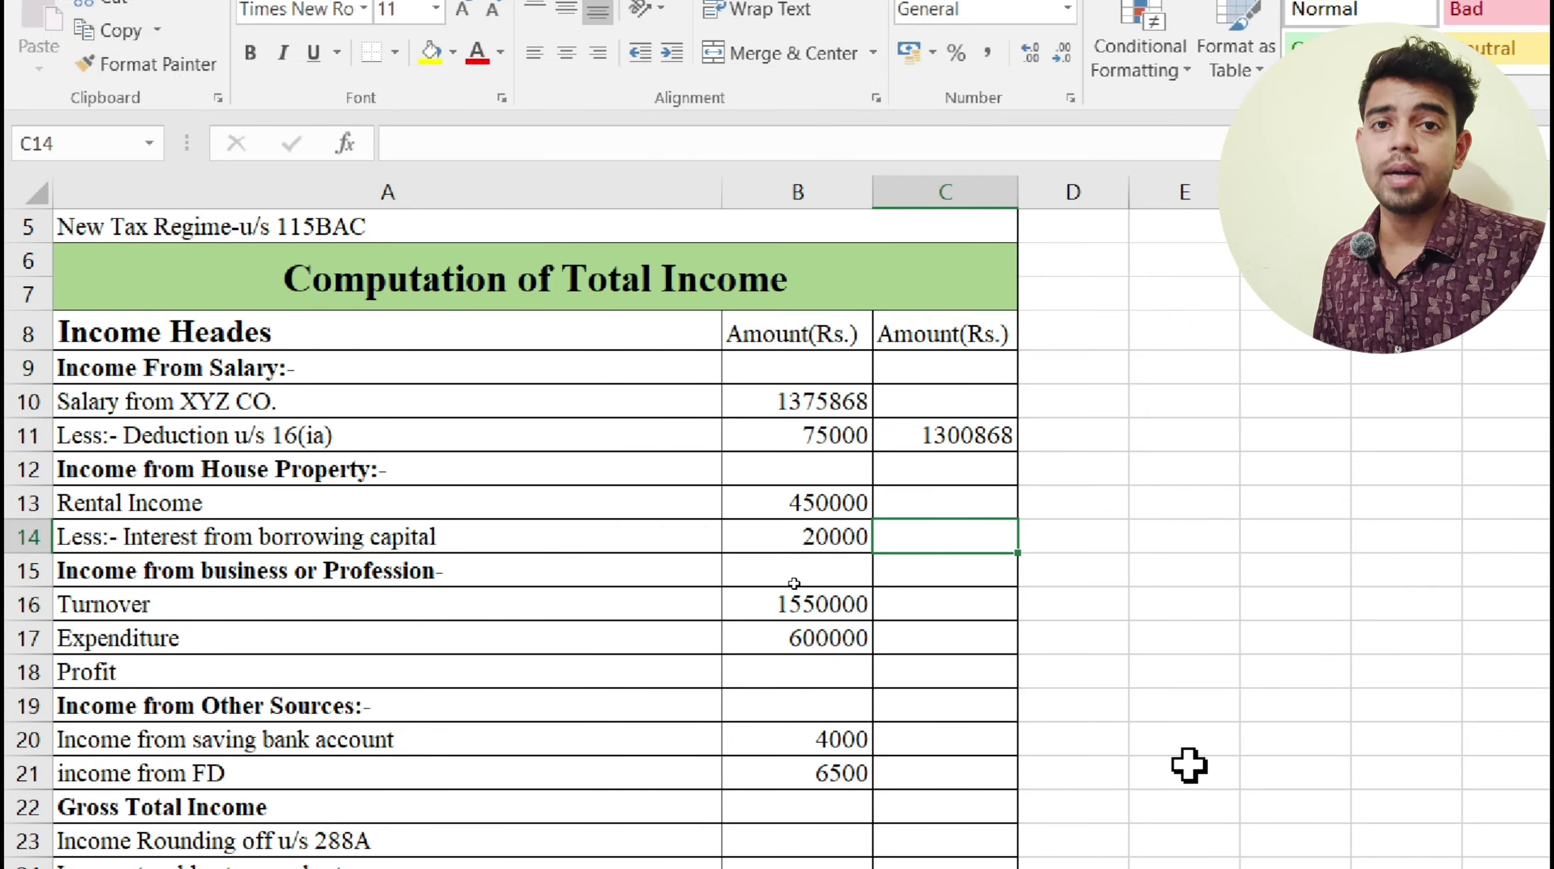
pyautogui.write('=')
pyautogui.click(809, 508)
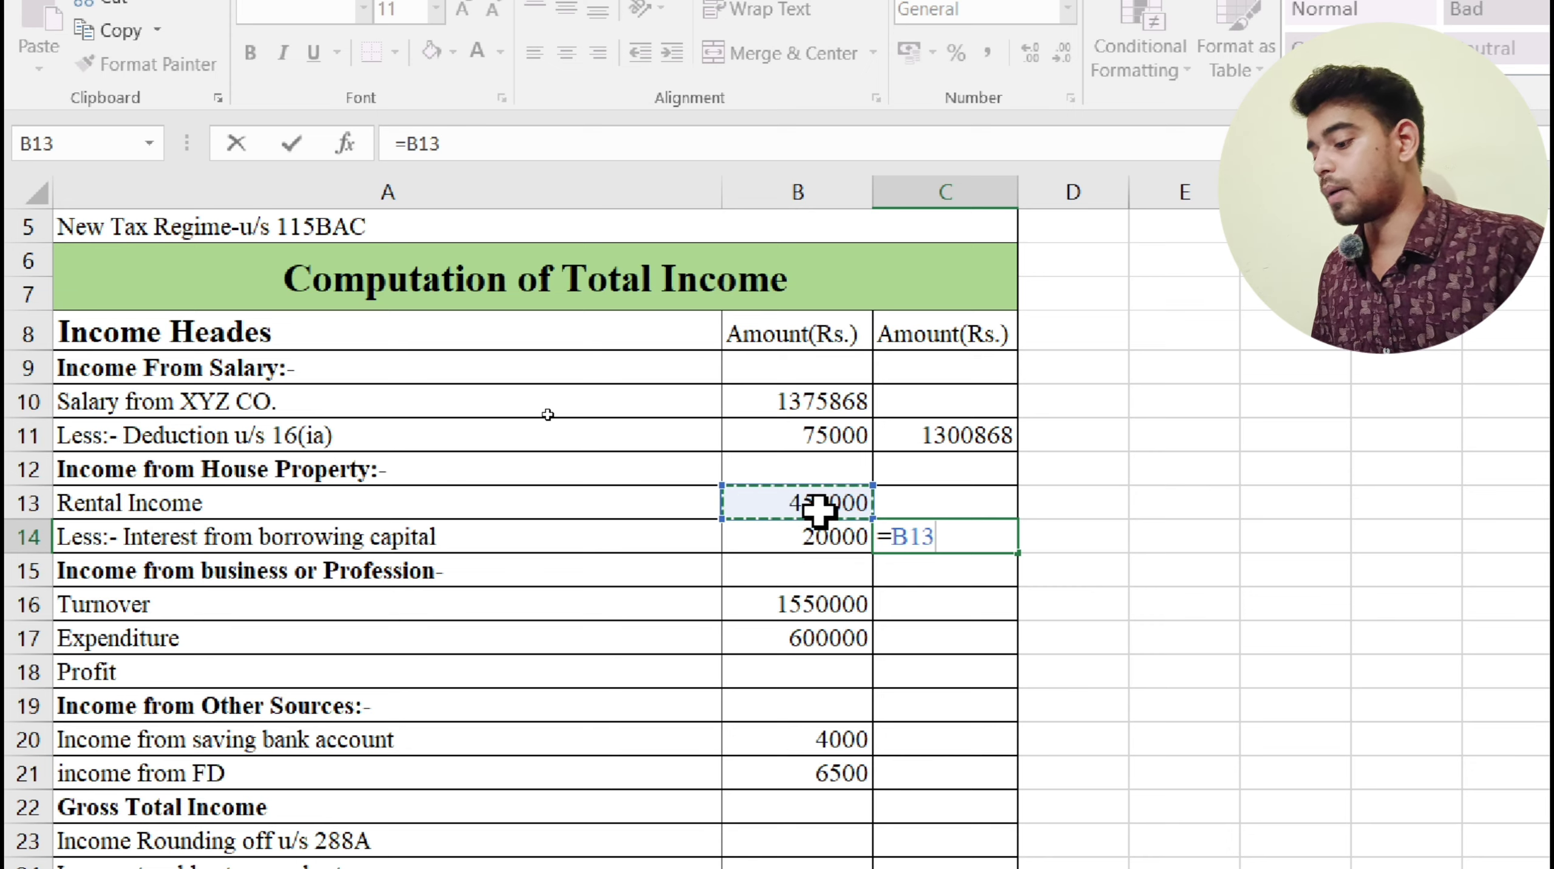
pyautogui.write('-')
pyautogui.click(828, 532)
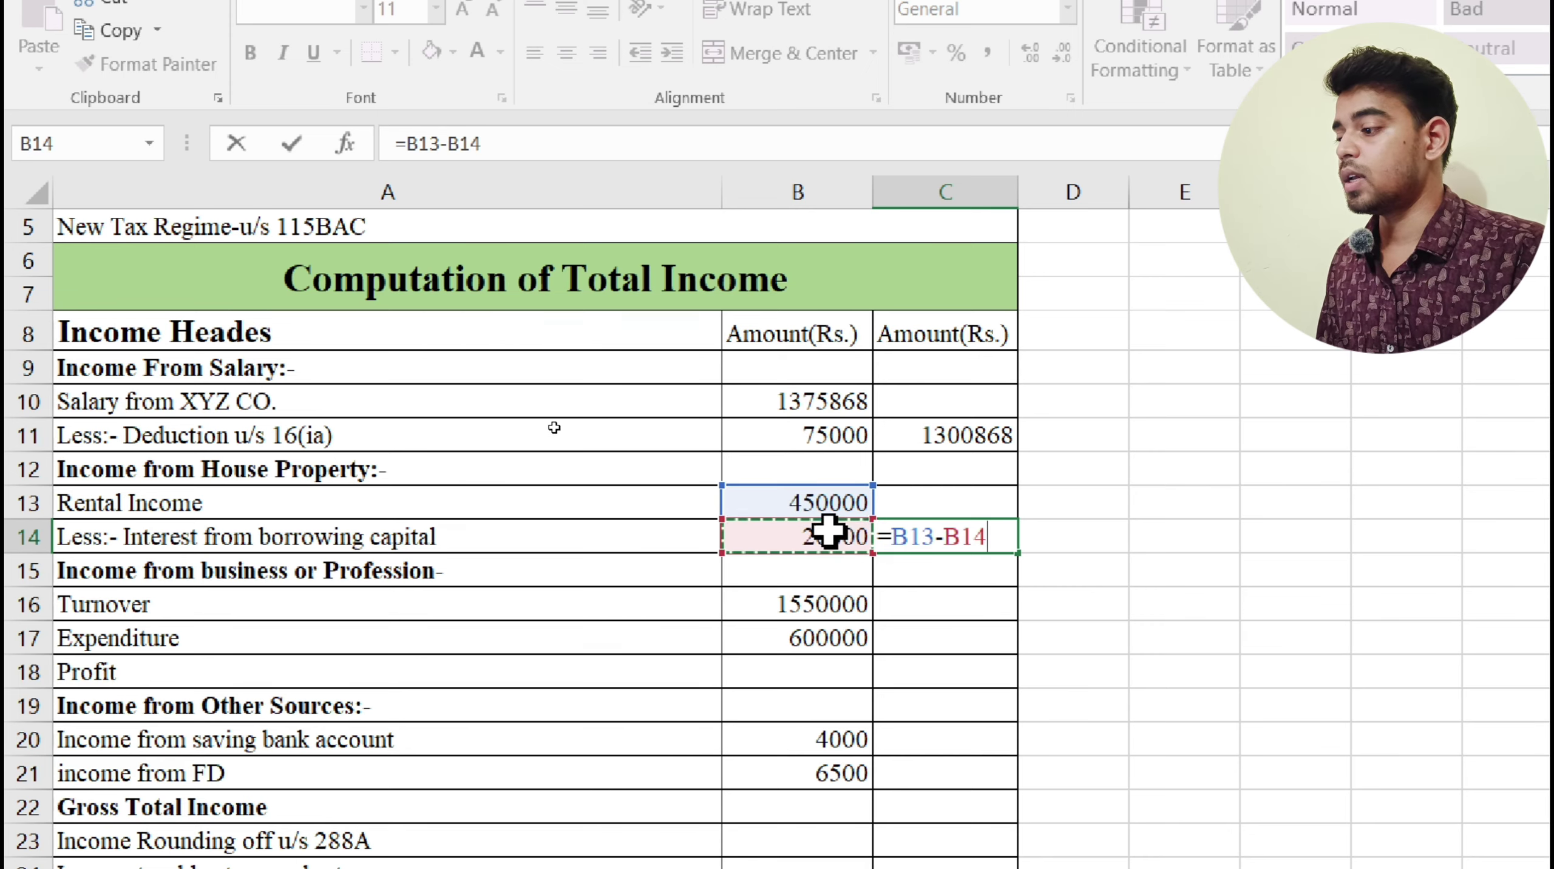
pyautogui.press('Return')
pyautogui.scroll(-1, 864, 510)
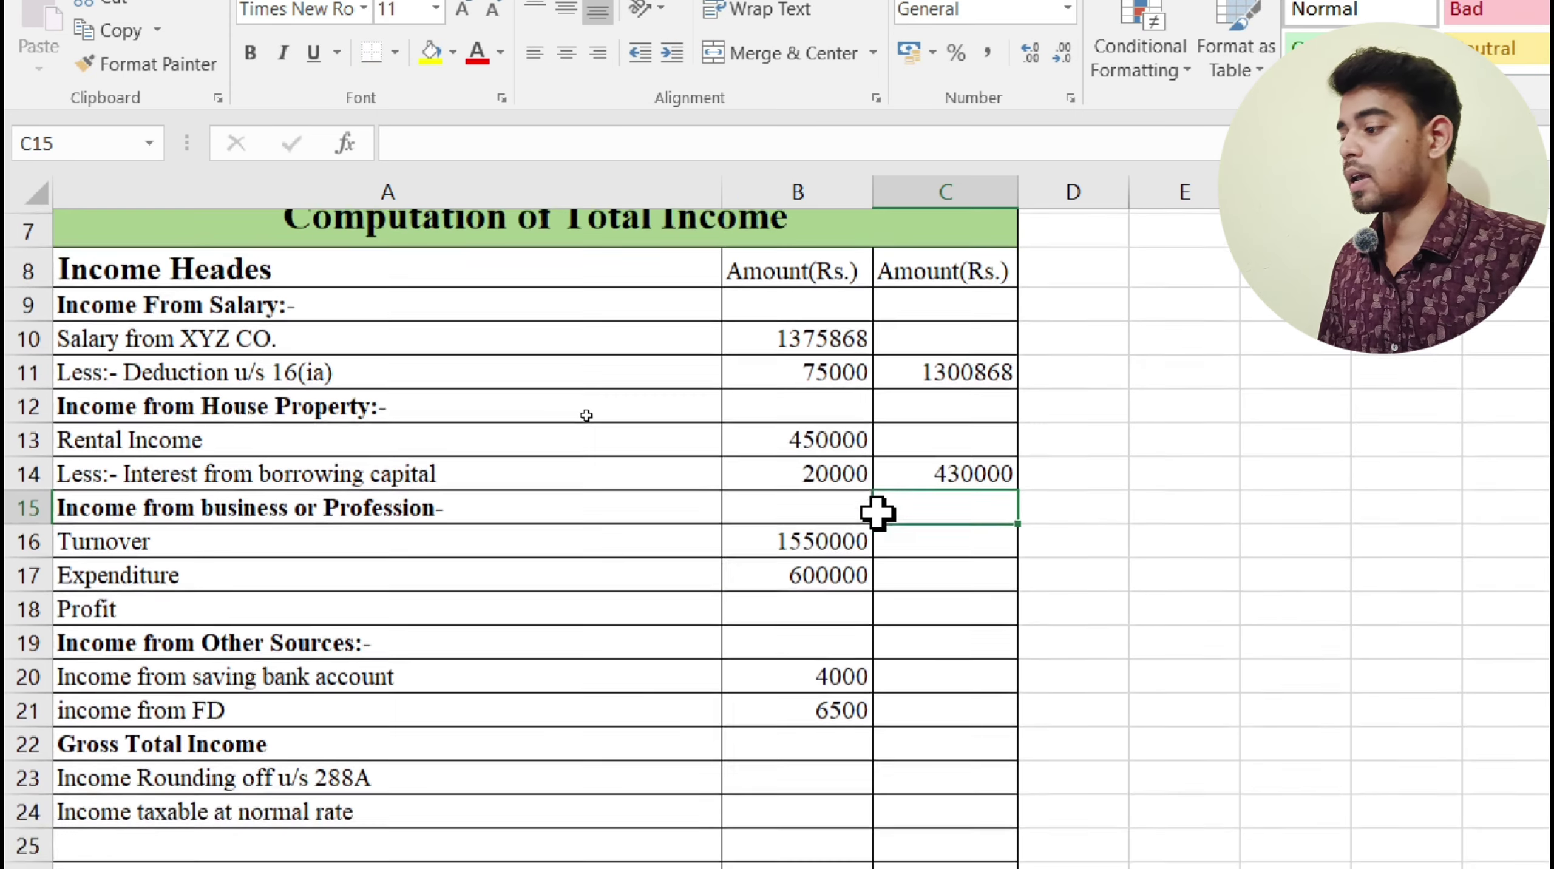
pyautogui.click(769, 559)
pyautogui.click(410, 508)
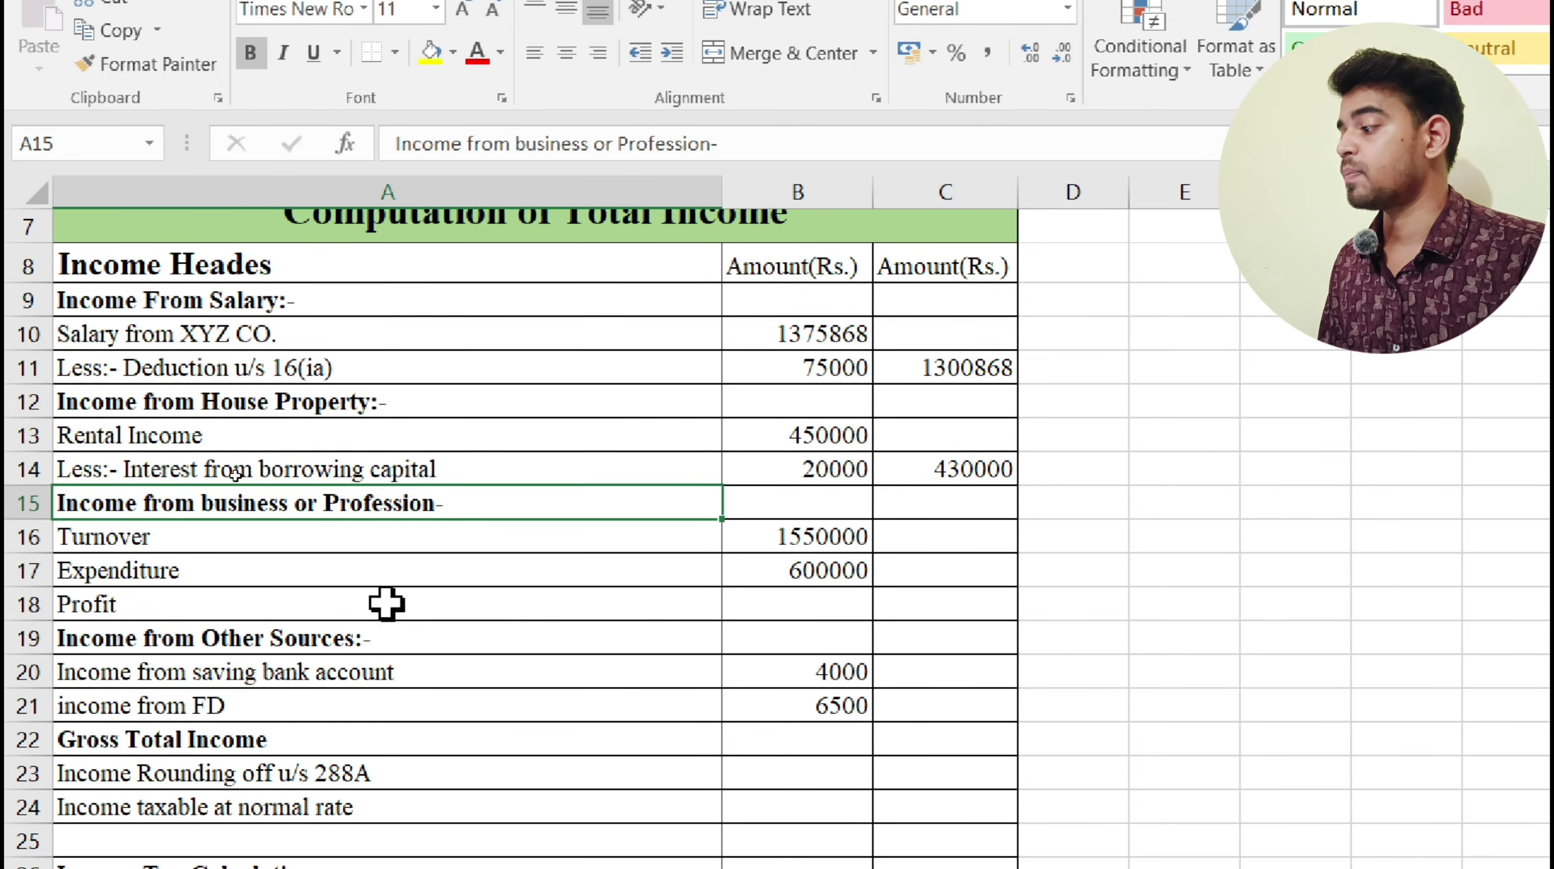
pyautogui.click(166, 533)
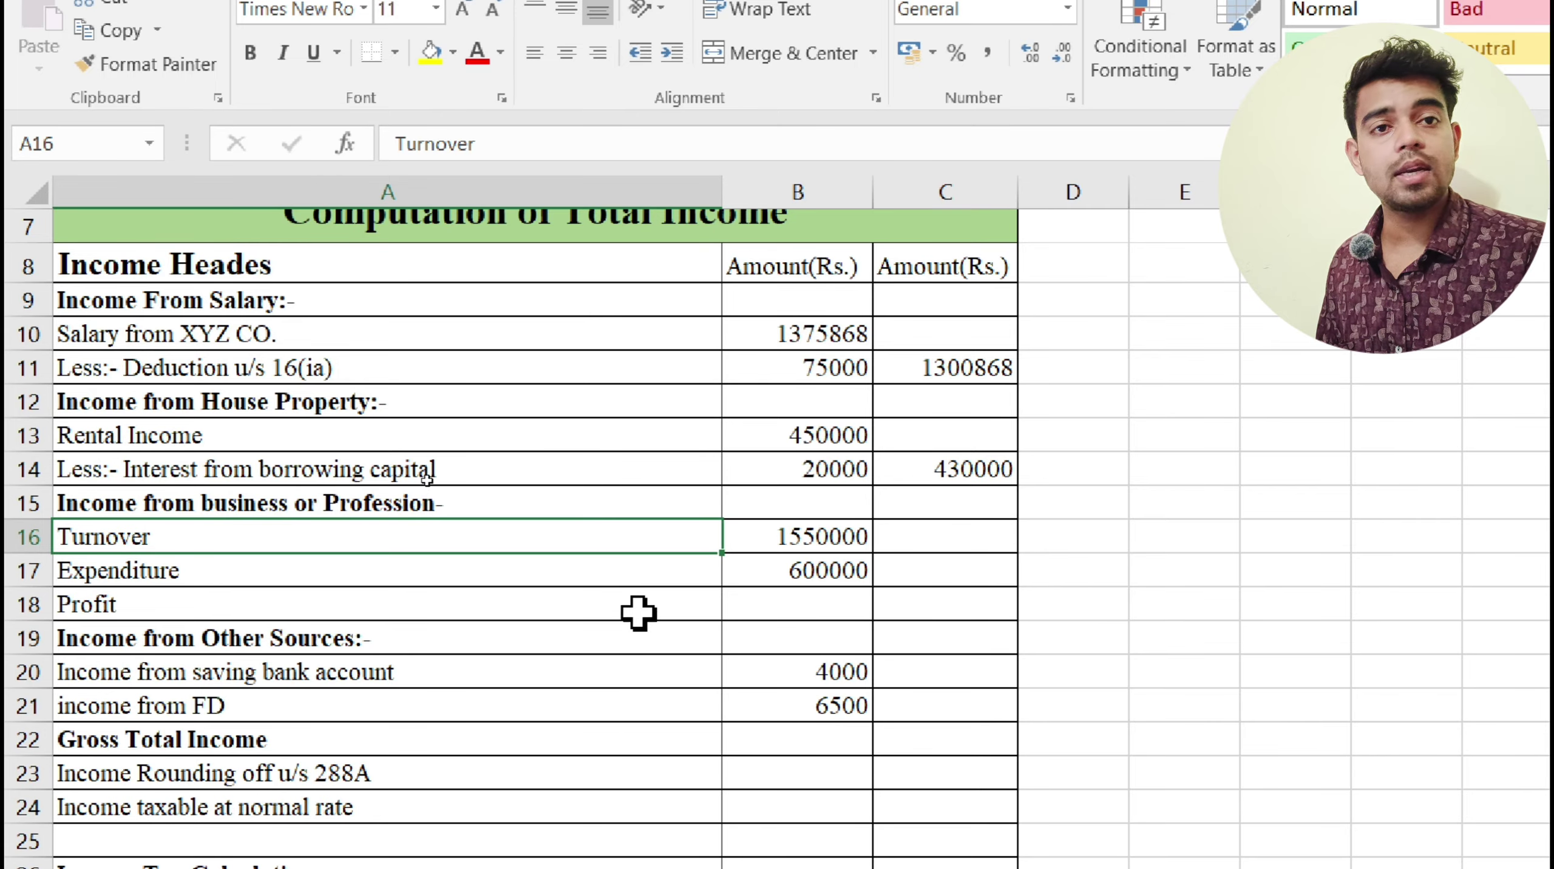
pyautogui.click(191, 578)
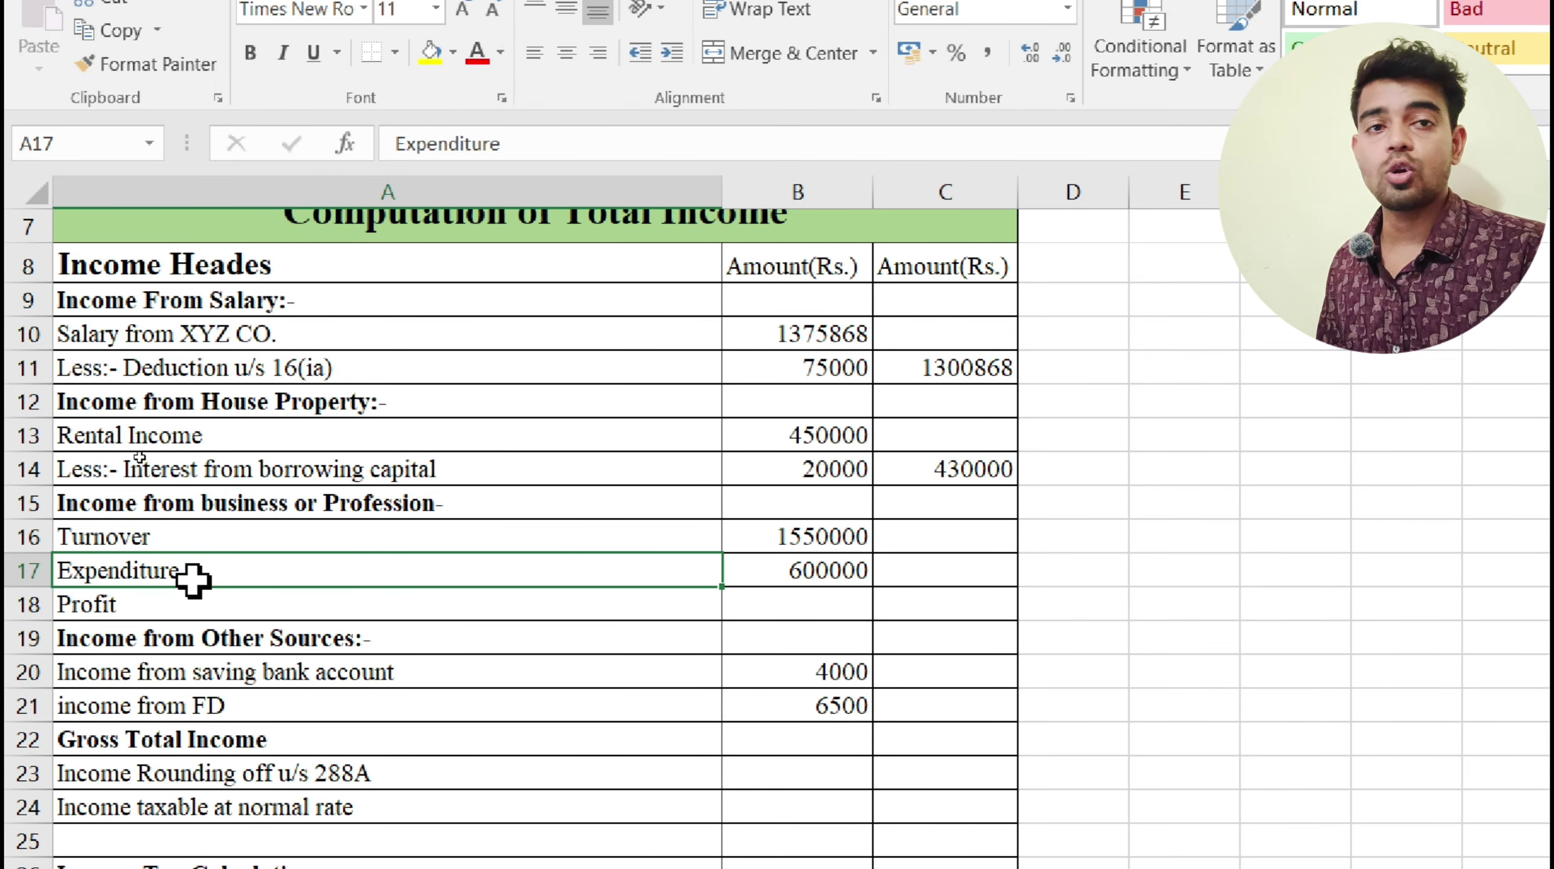
# Calculate the business profit in C18 as turnover minus expenditure, using =B16-B17.
pyautogui.click(903, 603)
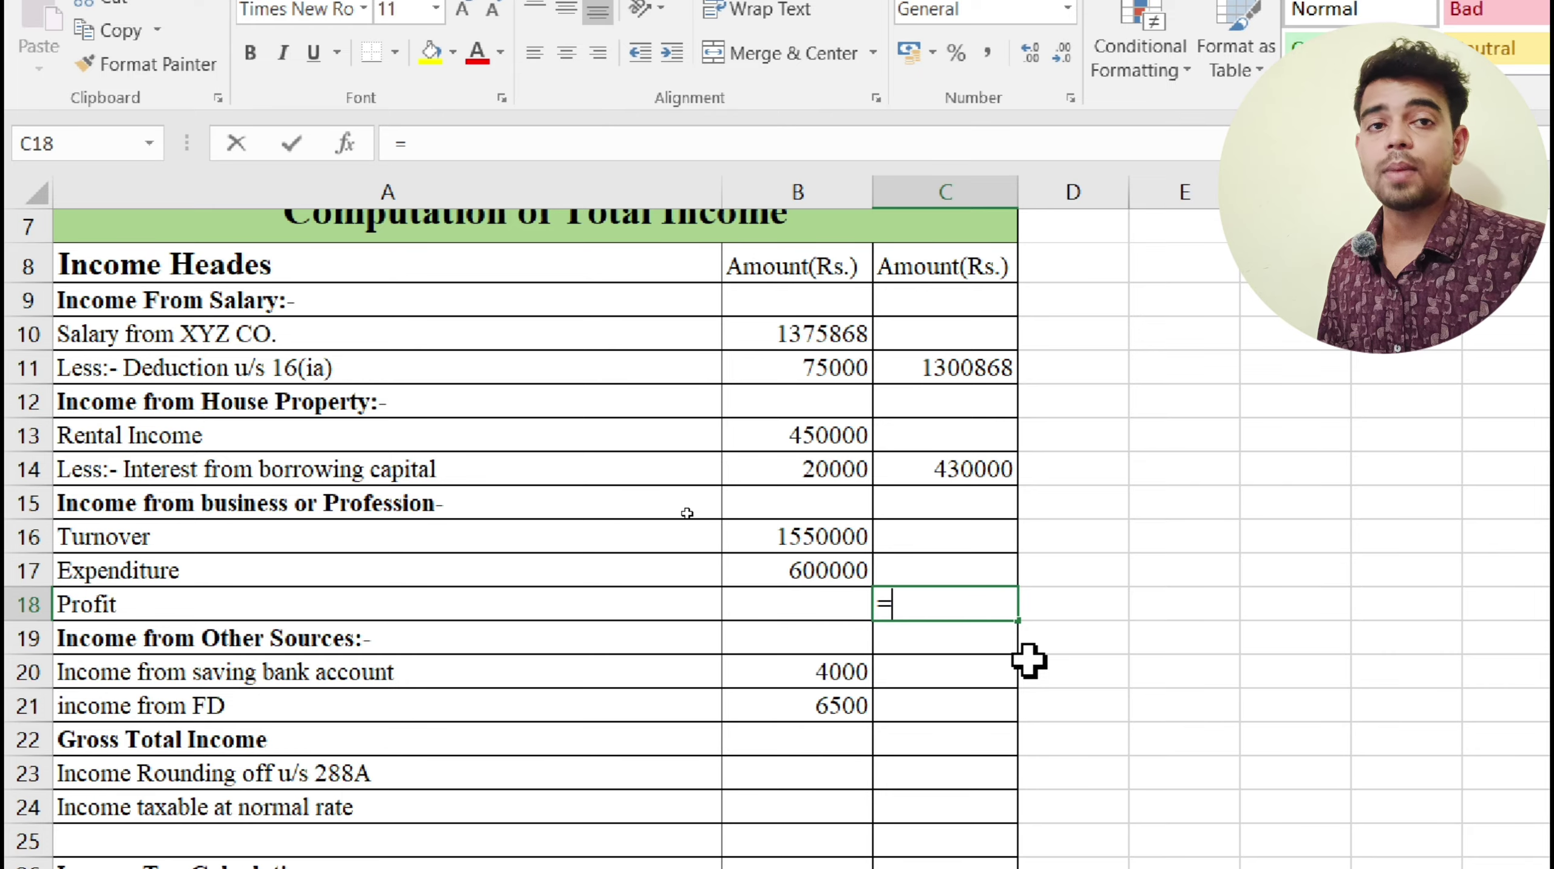
pyautogui.write('=')
pyautogui.click(816, 534)
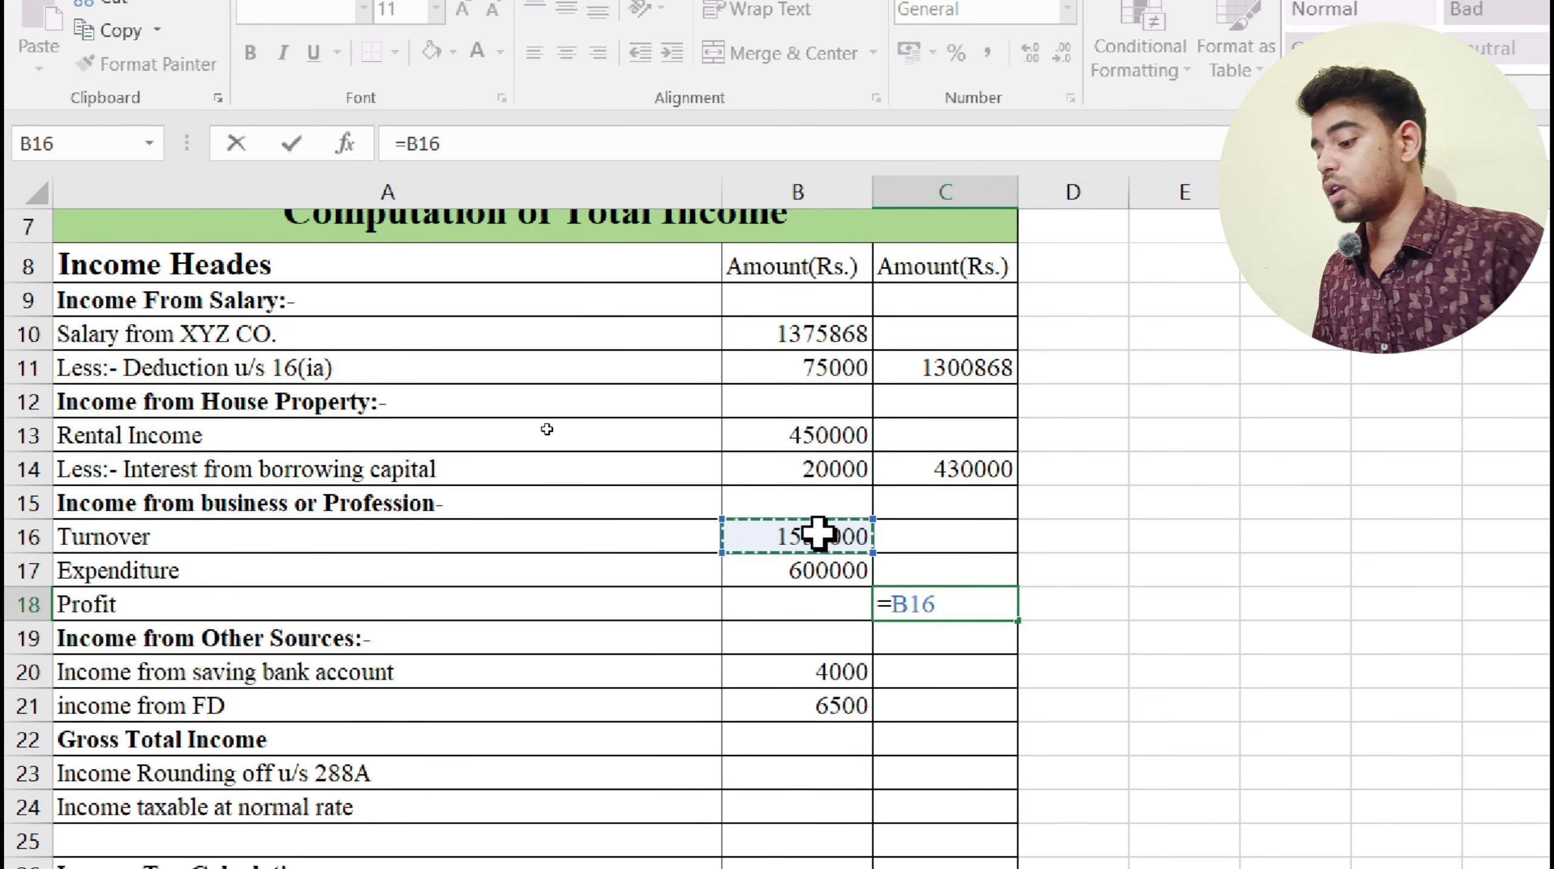
pyautogui.write('-')
pyautogui.click(827, 572)
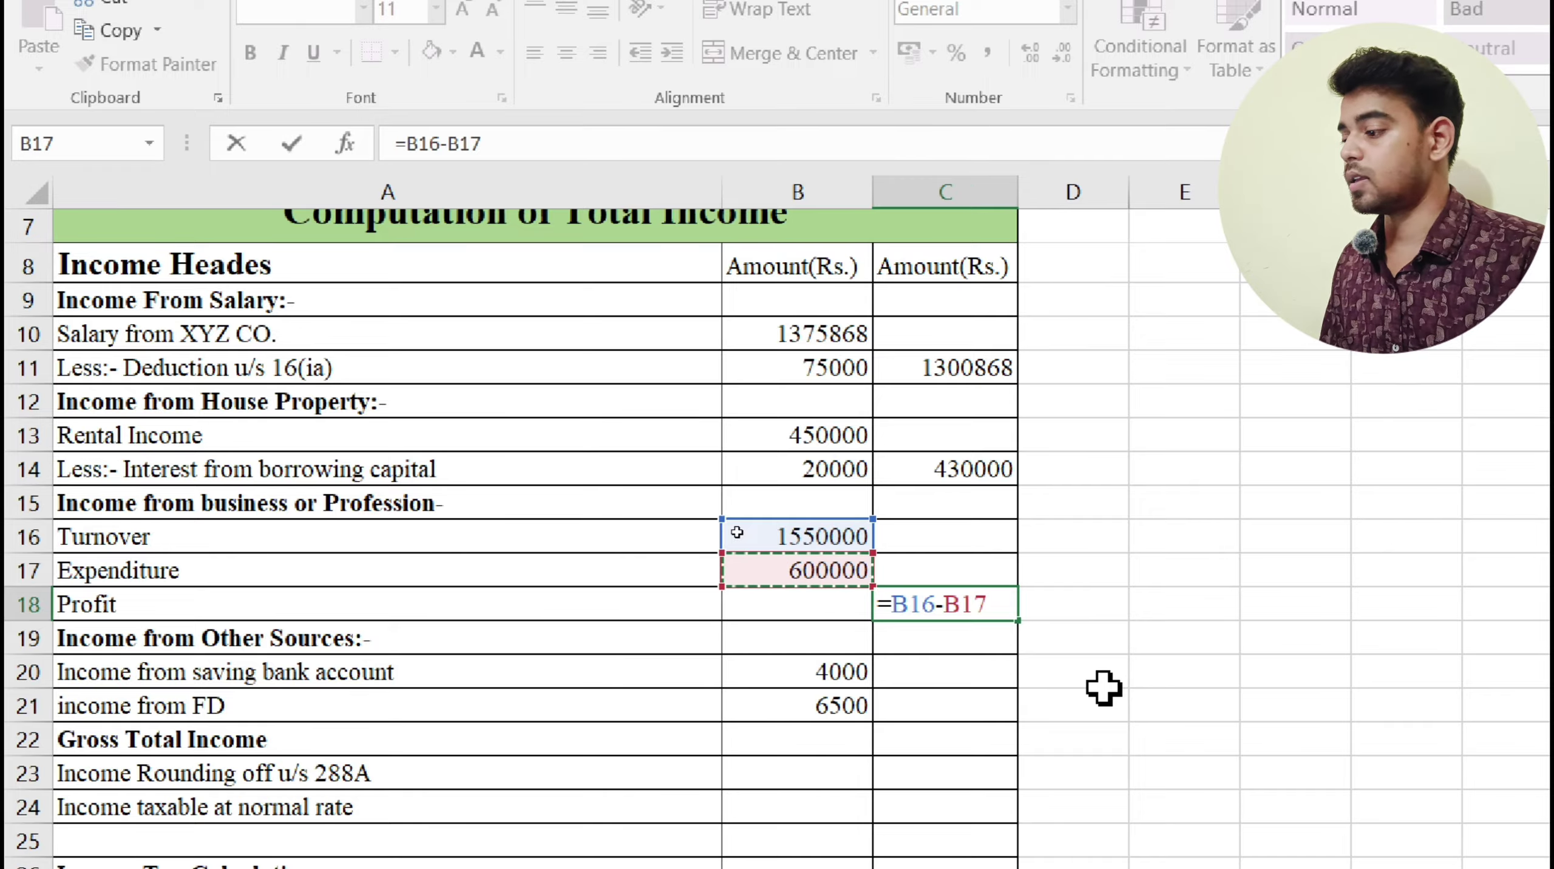
pyautogui.press('Return')
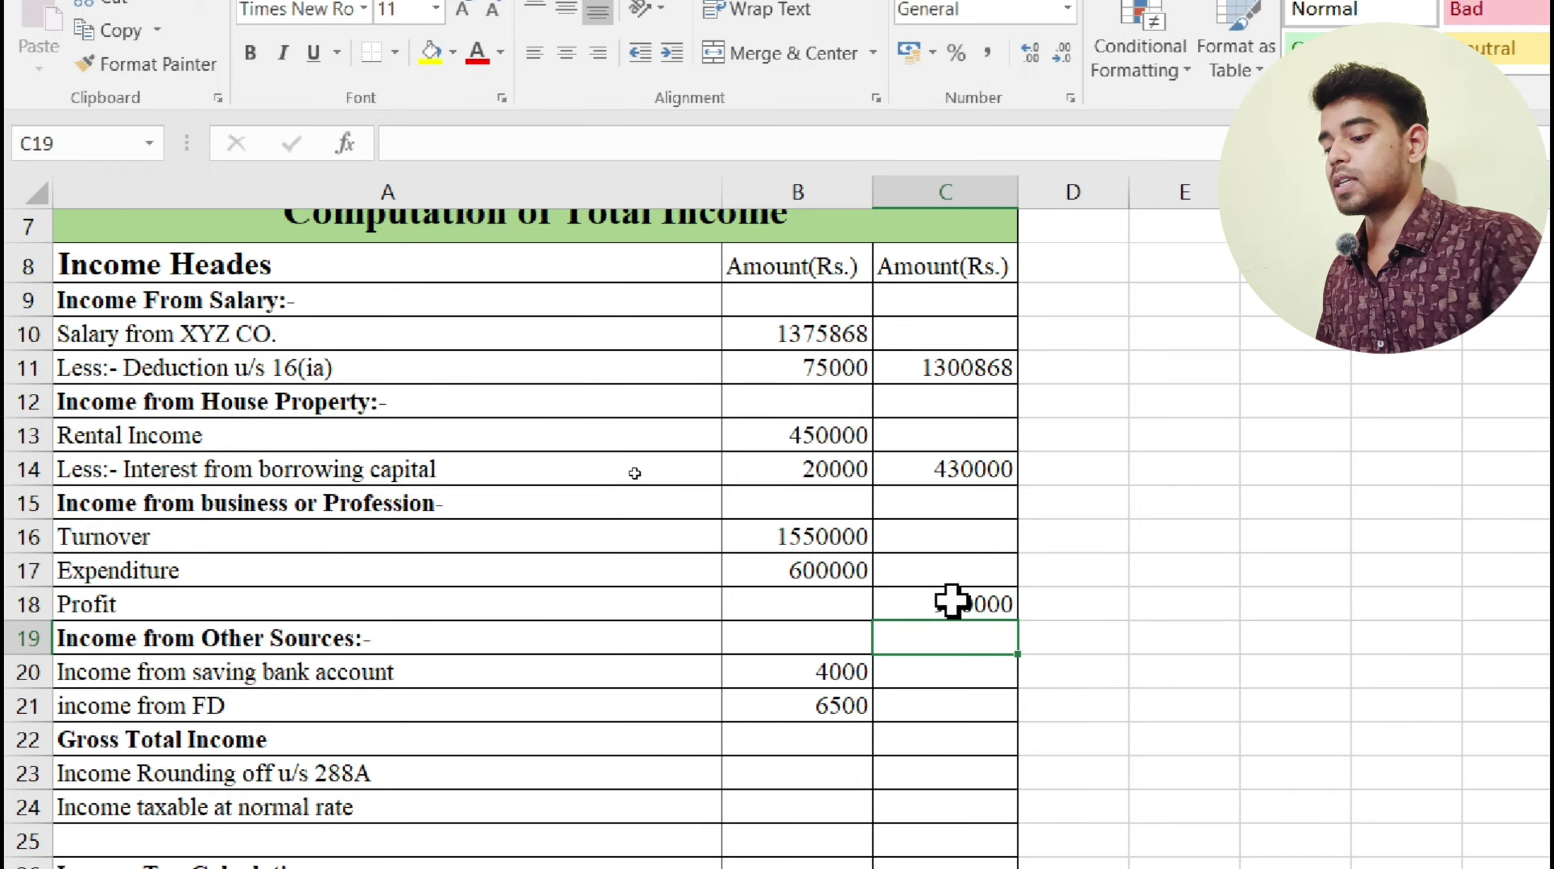
pyautogui.scroll(-1, 943, 599)
pyautogui.scroll(-2, 944, 598)
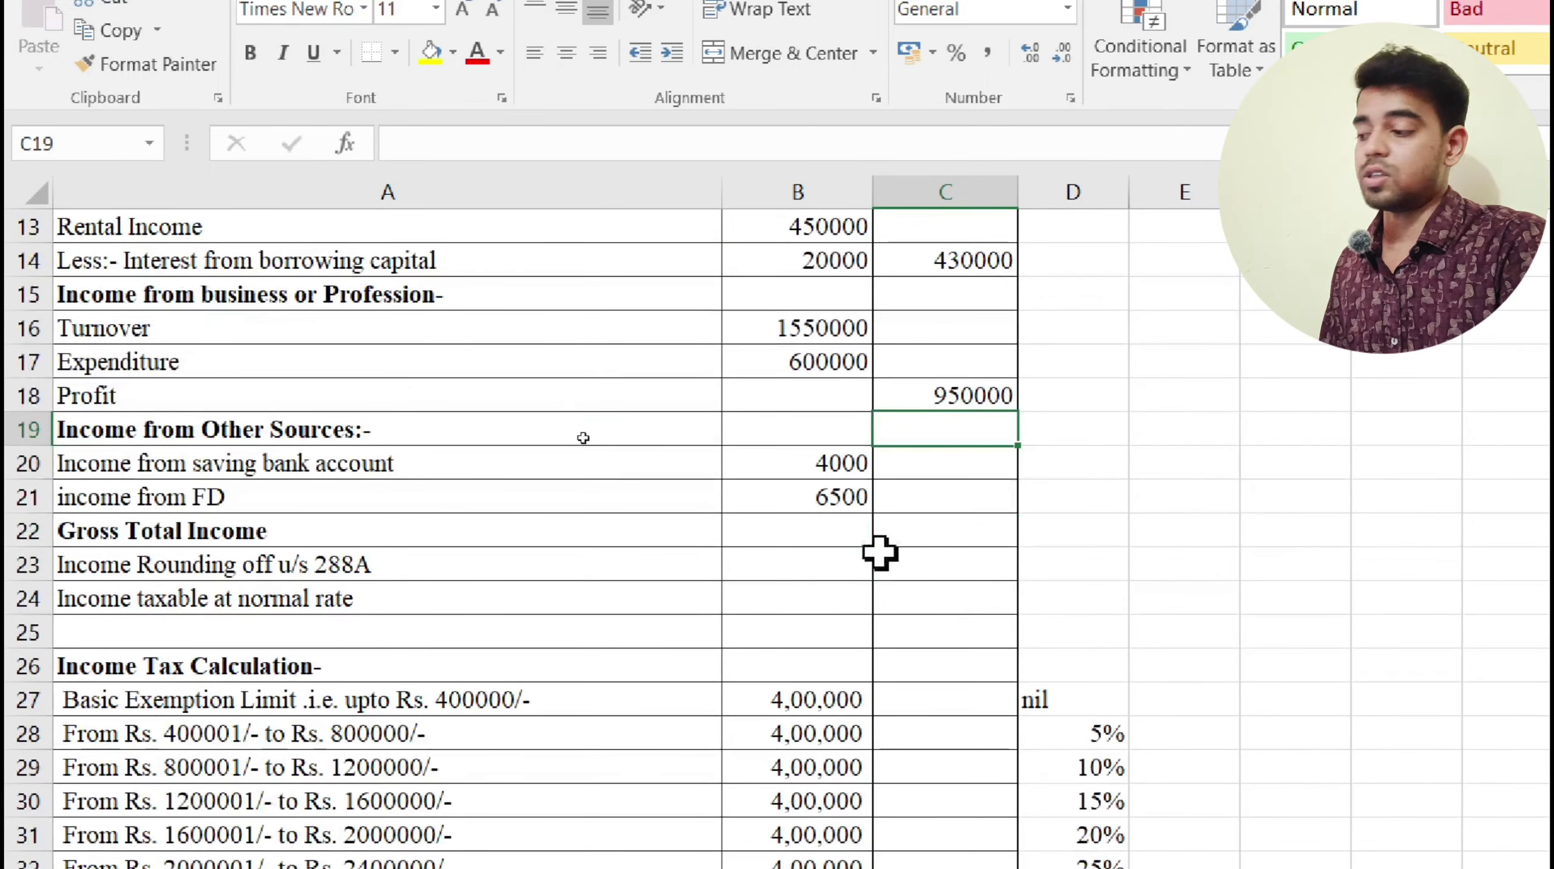
pyautogui.click(928, 469)
pyautogui.click(390, 431)
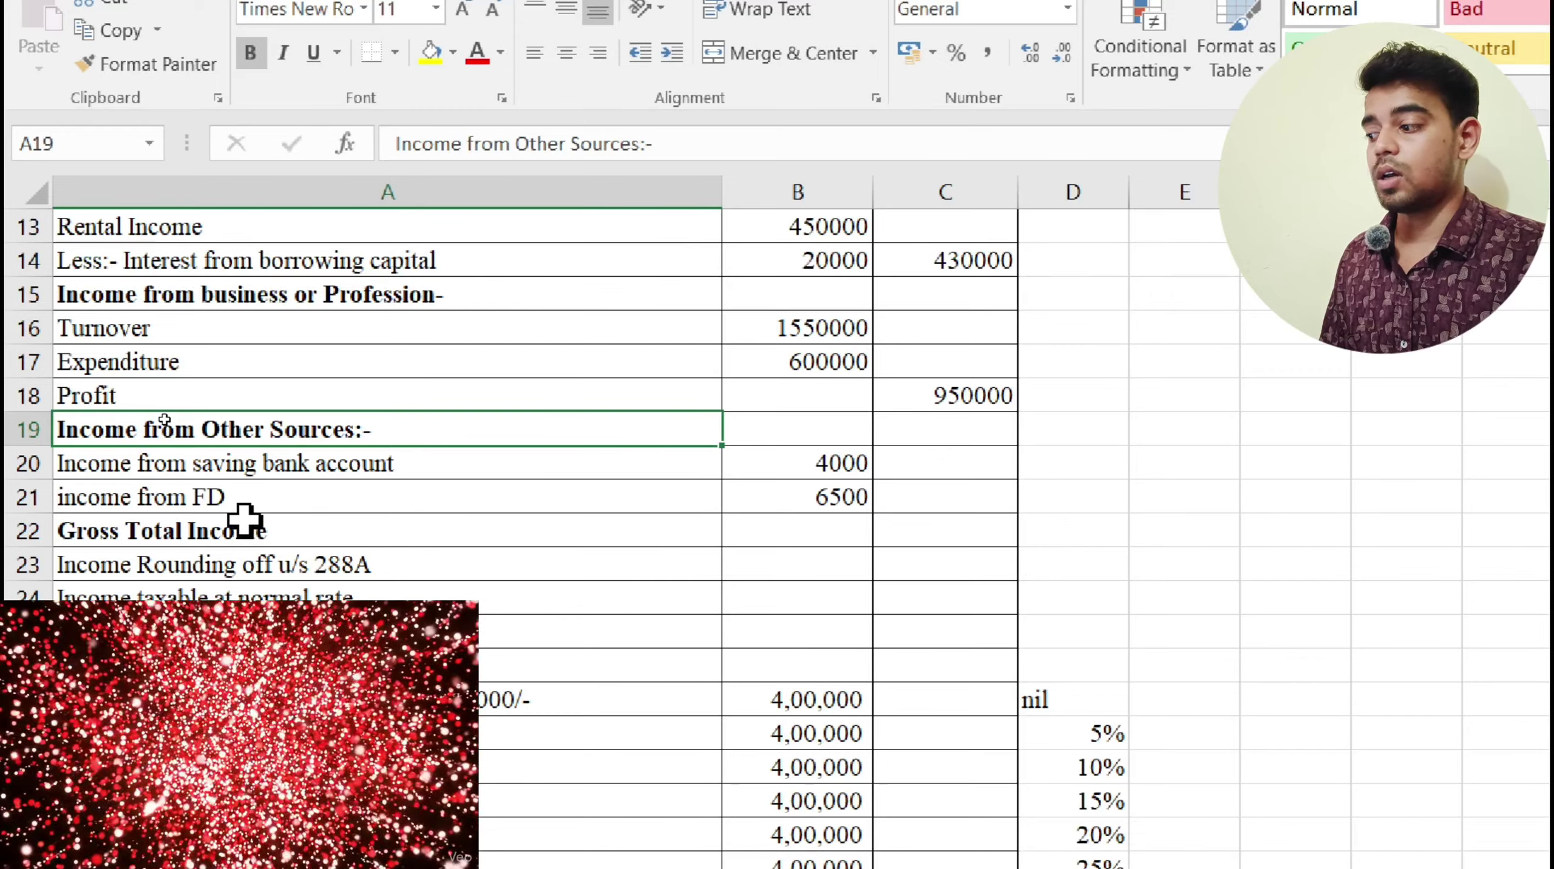
pyautogui.click(251, 497)
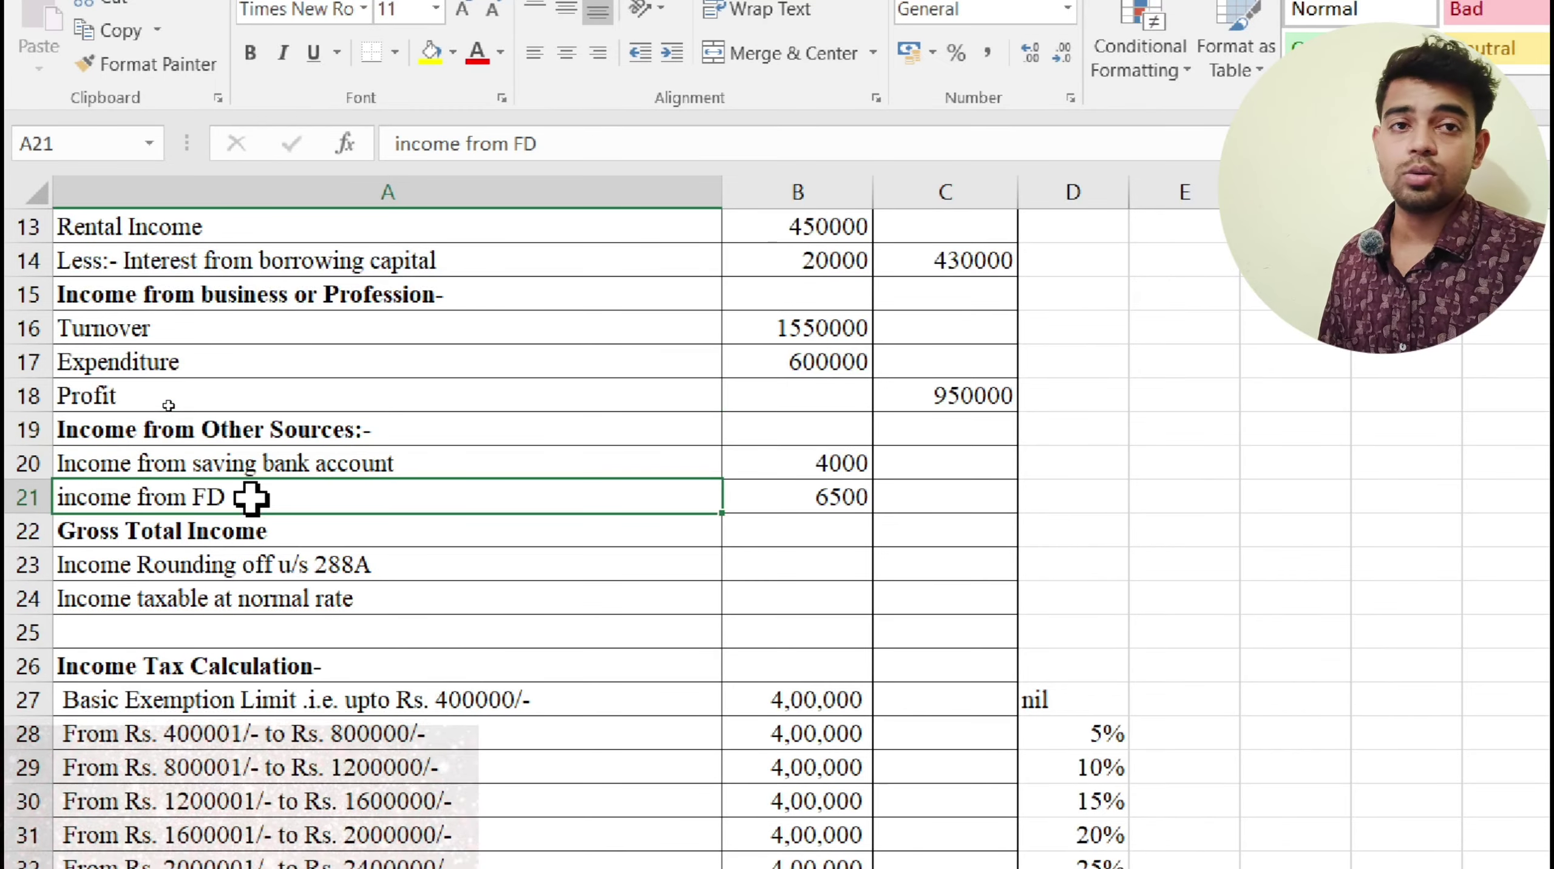
# Add the savings bank and FD income in C21 to get the income from other sources, using =B20+B21.
pyautogui.click(937, 490)
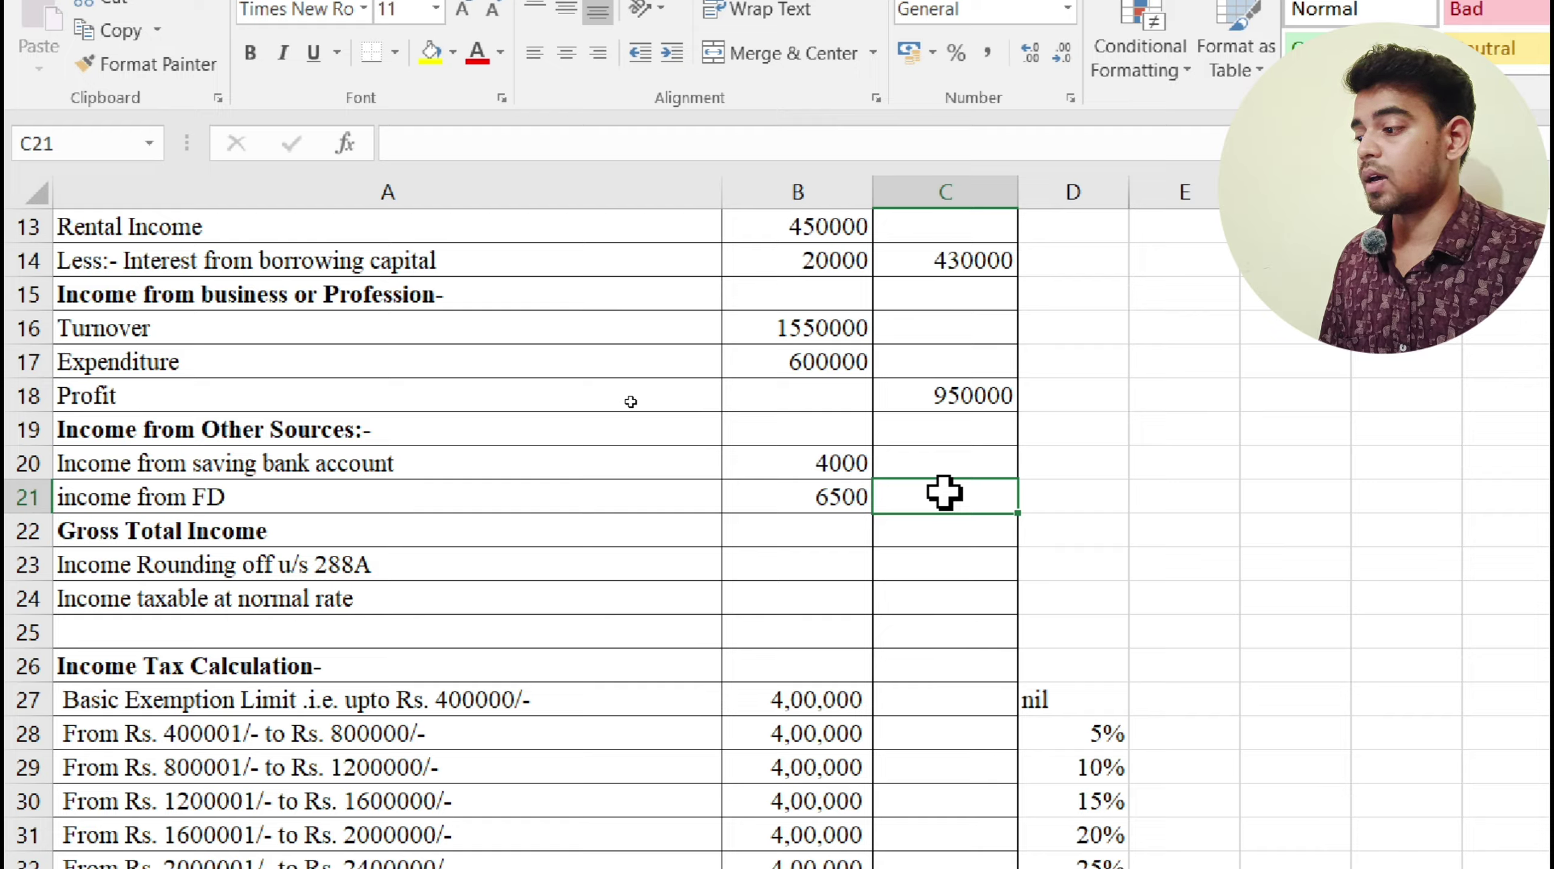
pyautogui.write('=')
pyautogui.click(821, 461)
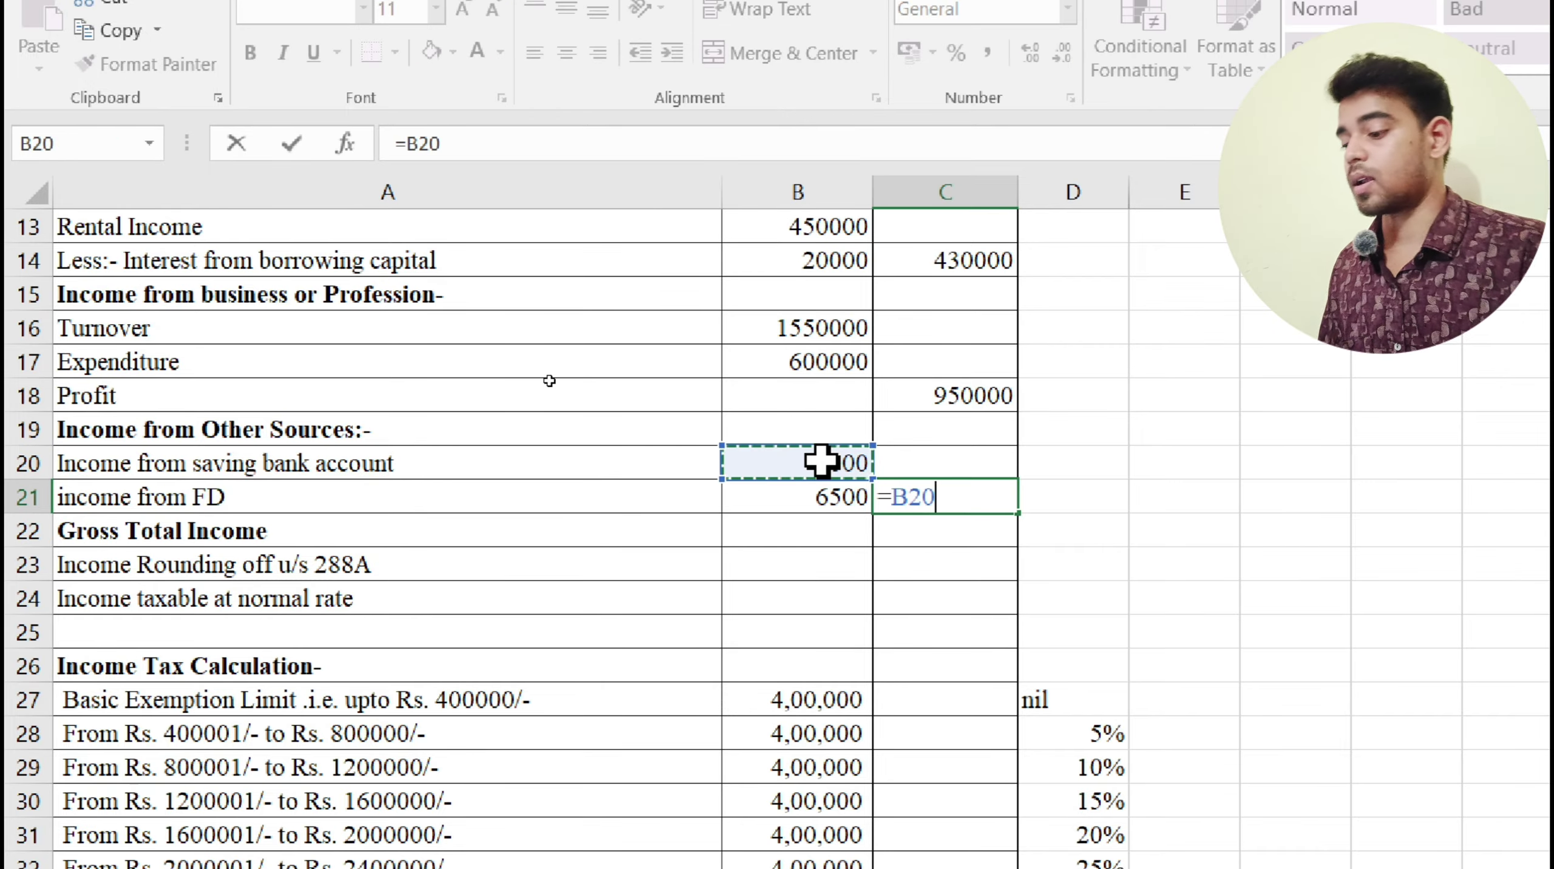
pyautogui.write('+')
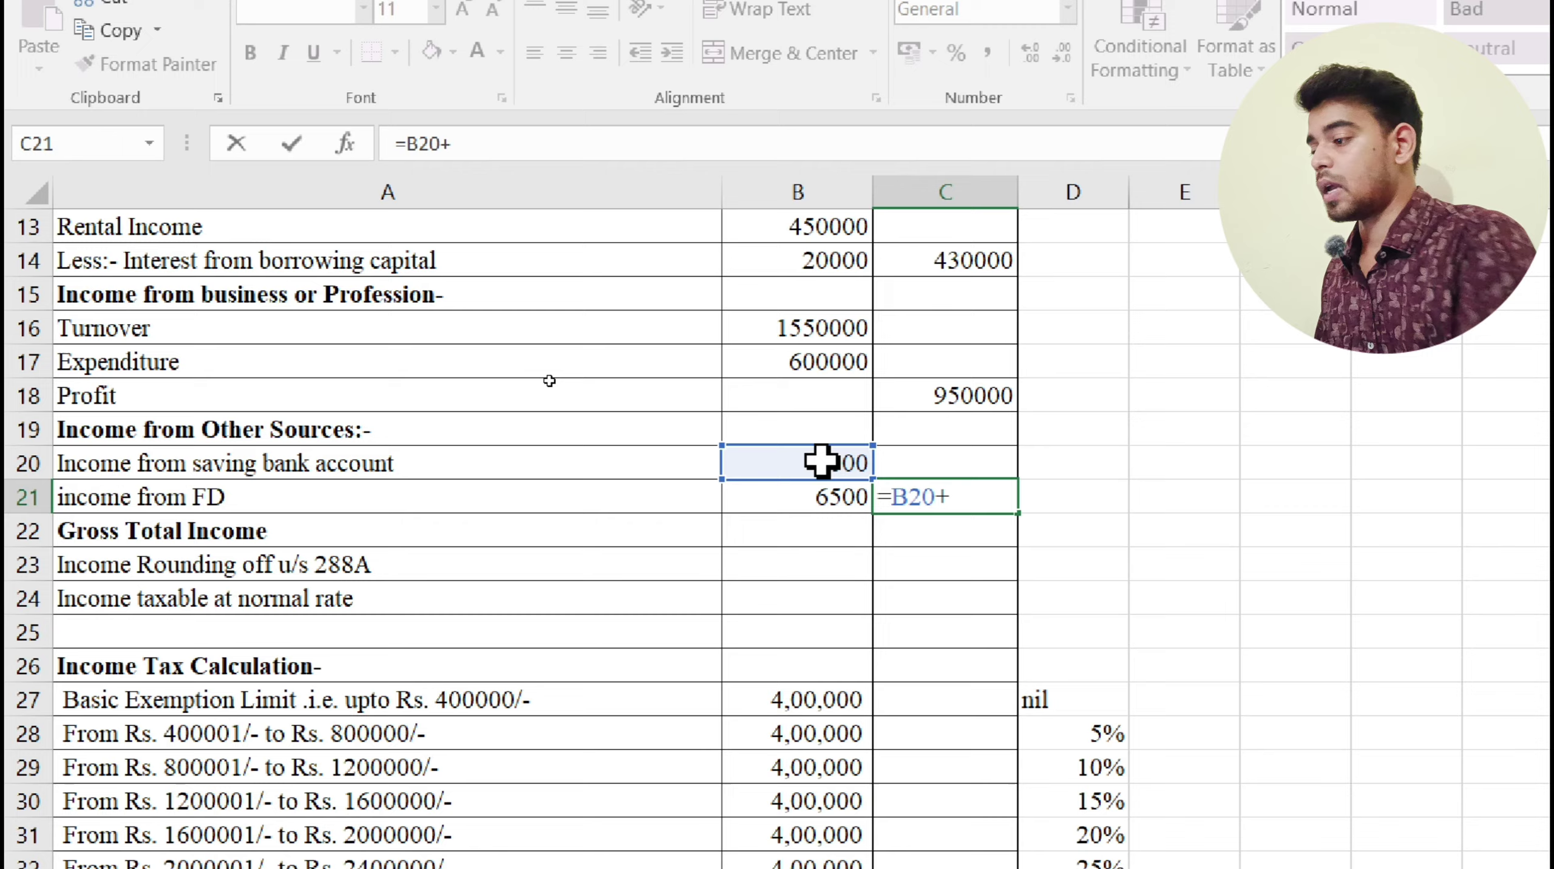
pyautogui.click(839, 501)
pyautogui.press('Return')
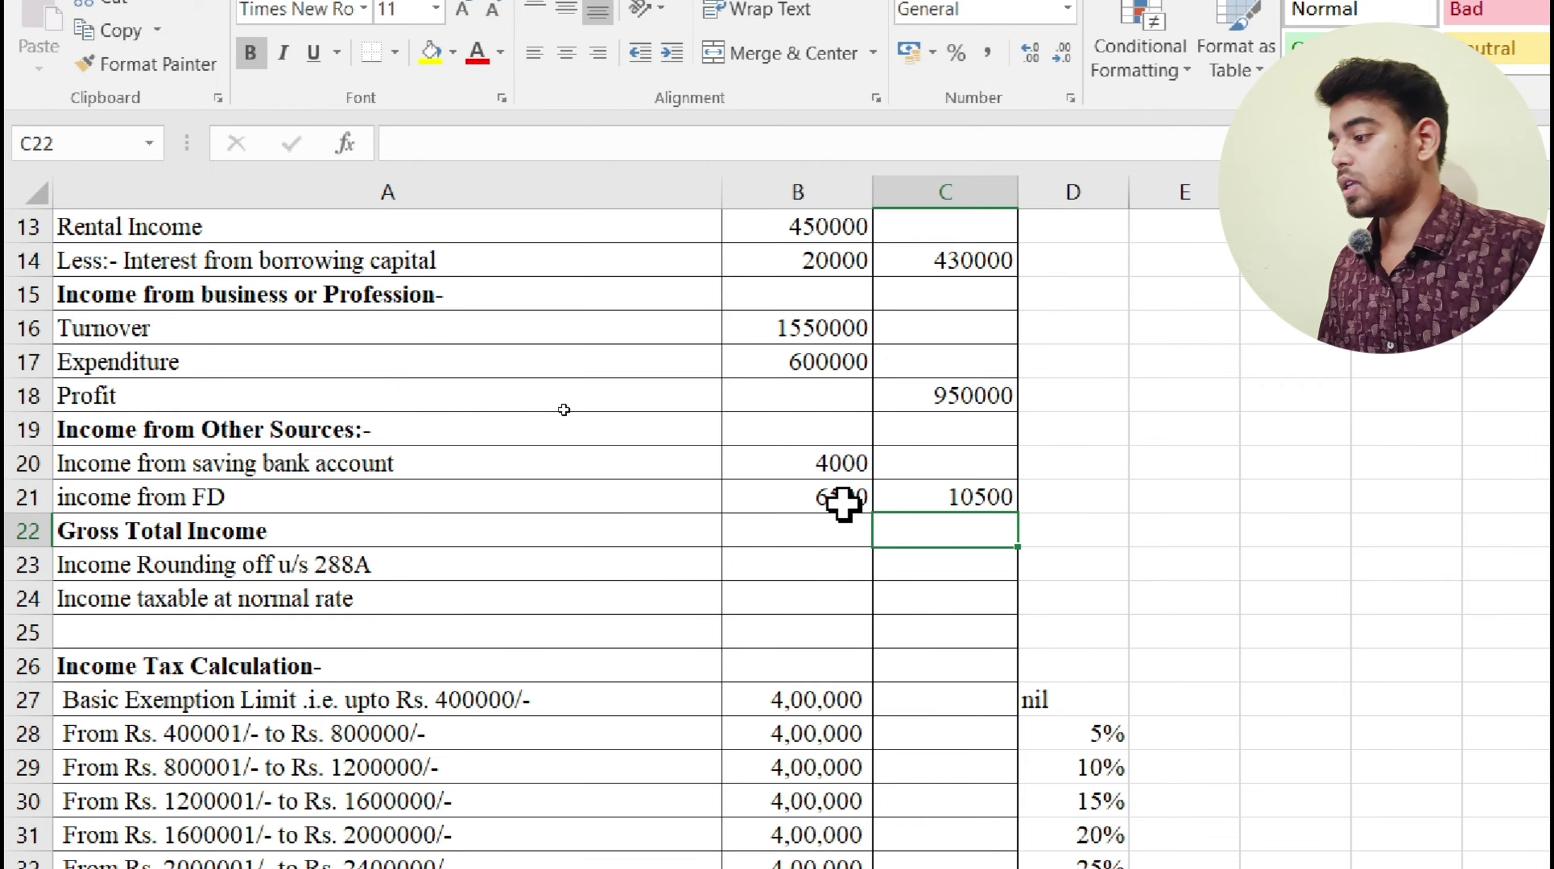
pyautogui.scroll(3, 312, 424)
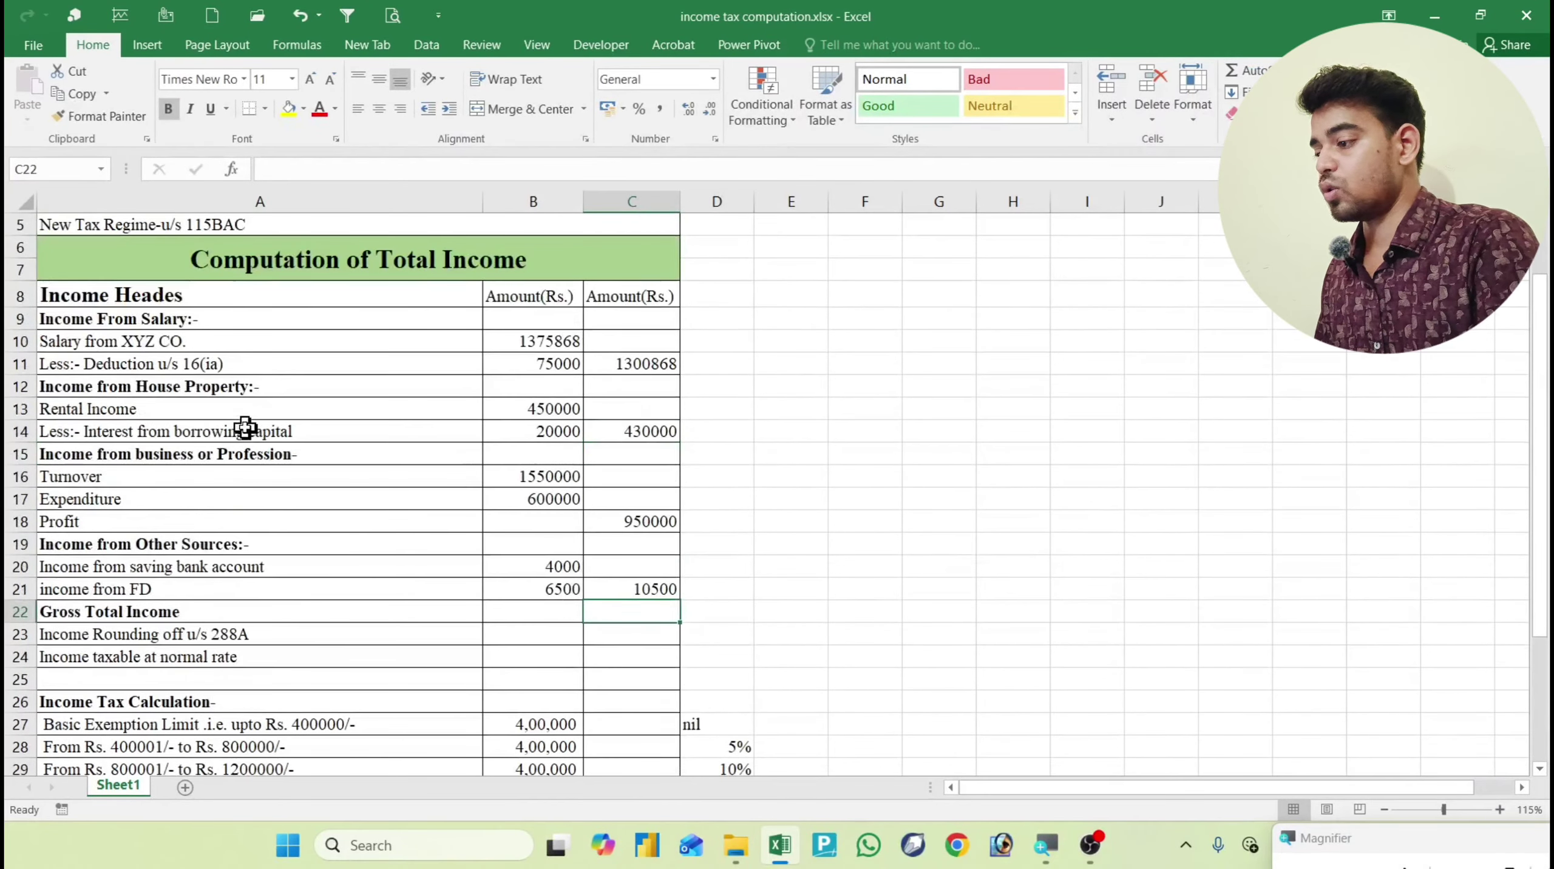
pyautogui.scroll(-2, 243, 424)
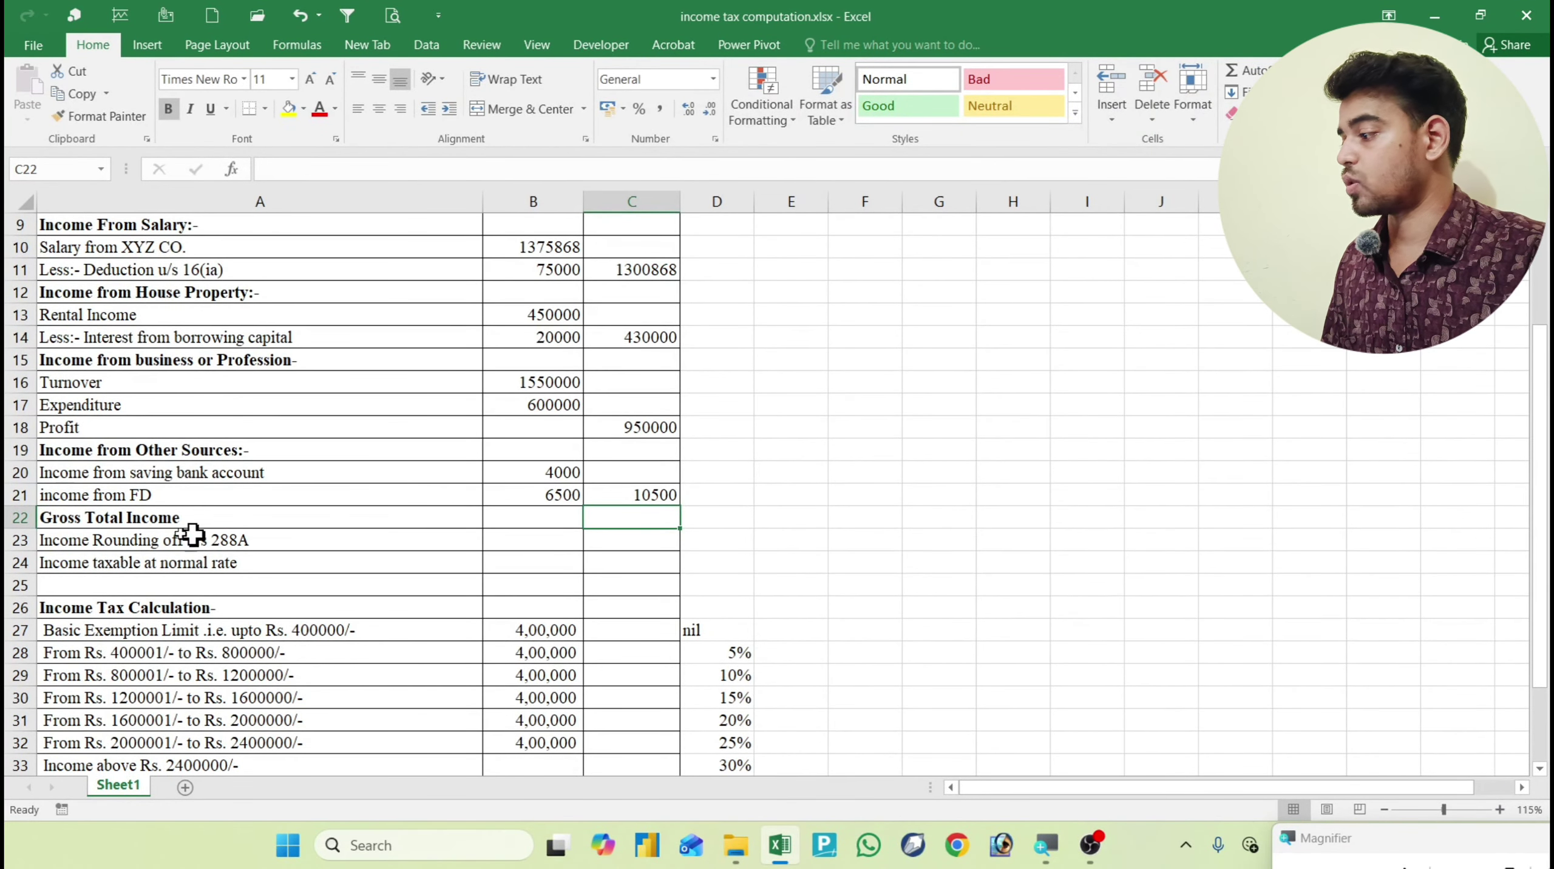
pyautogui.scroll(3, 639, 361)
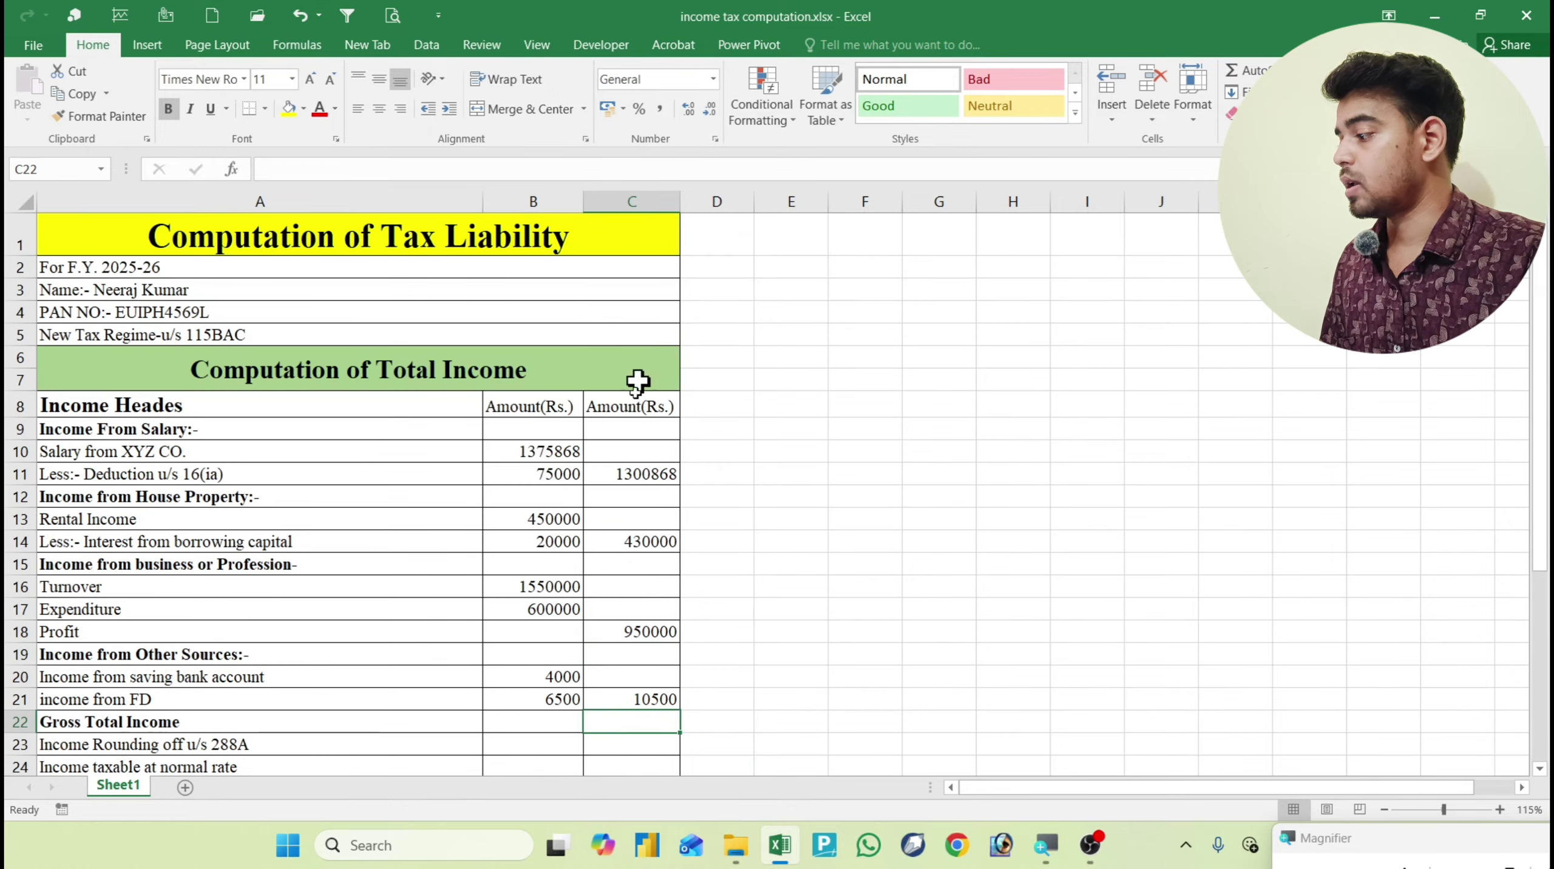
pyautogui.moveTo(628, 432); pyautogui.dragTo(683, 611)
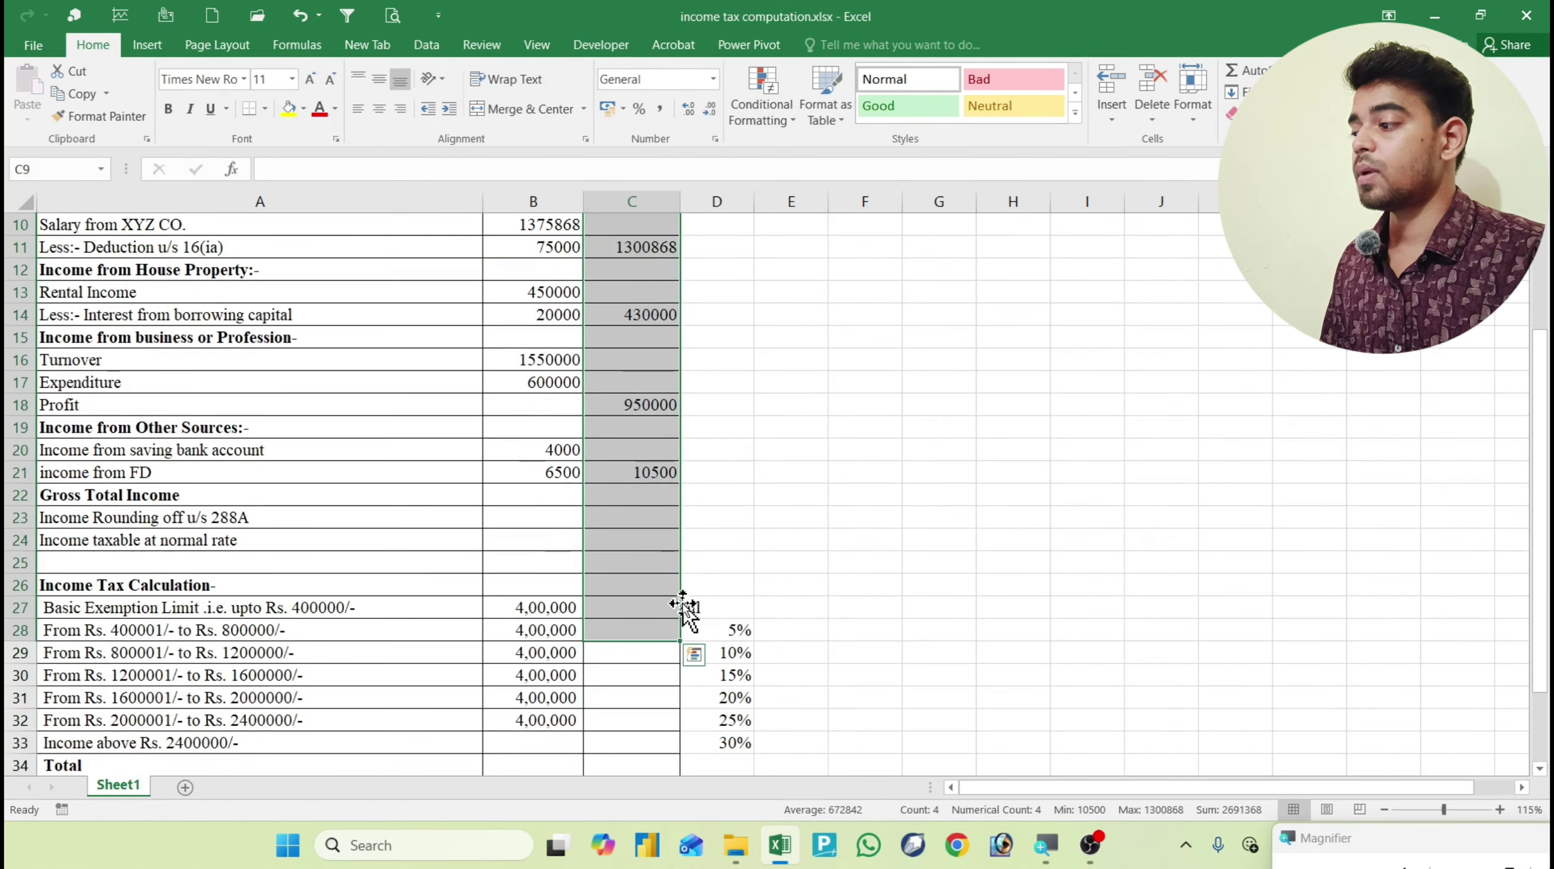
pyautogui.click(804, 487)
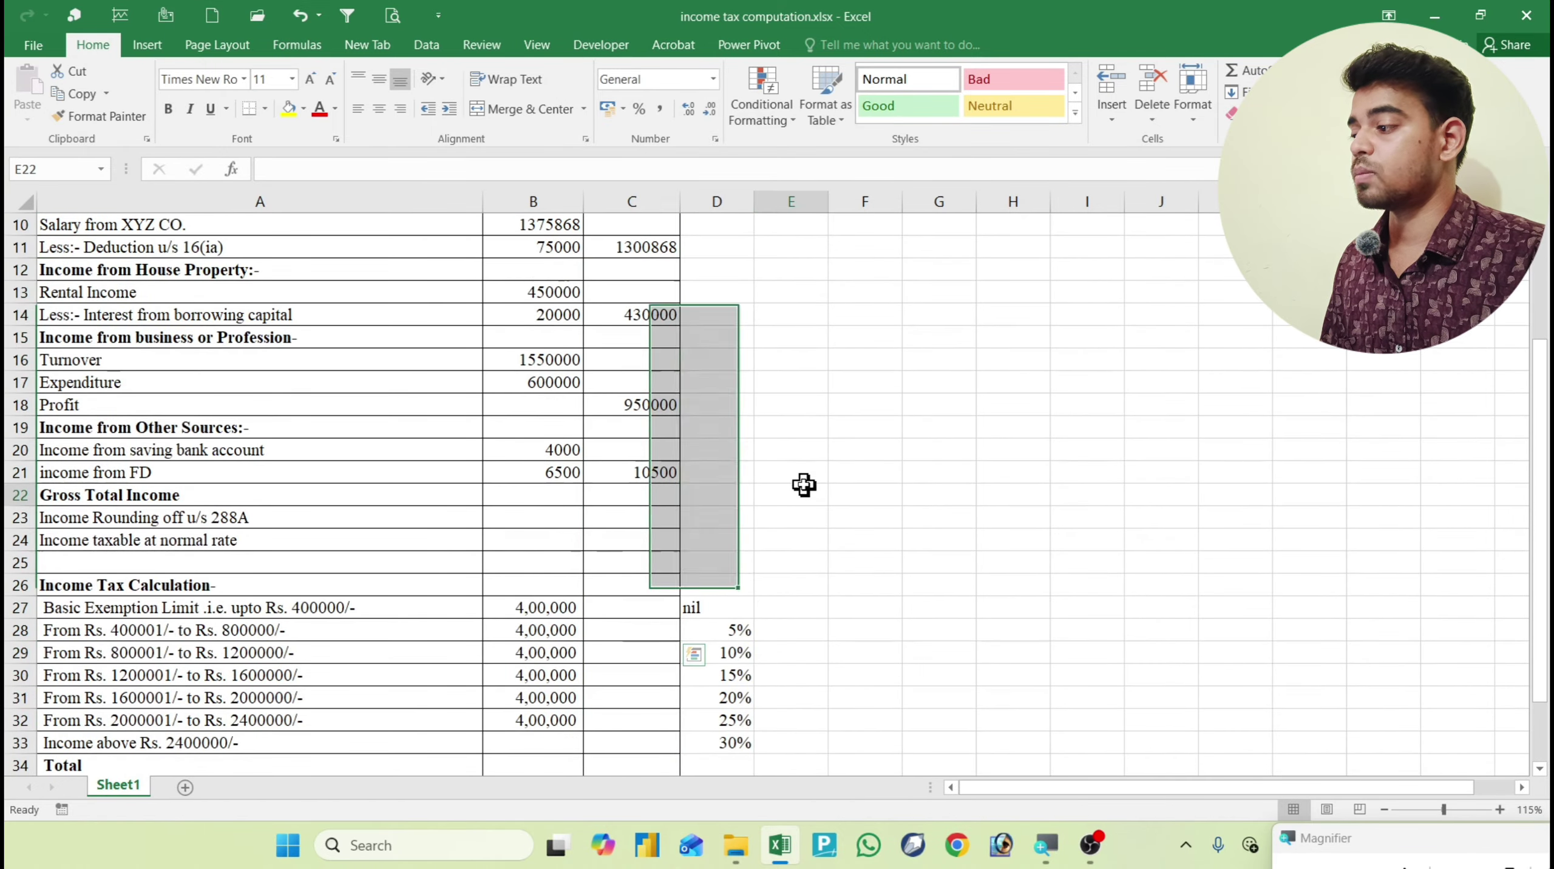
# Calculate the Gross Total Income in C22 by adding up C9:C21 with the SUM function.
pyautogui.click(624, 499)
pyautogui.write('=')
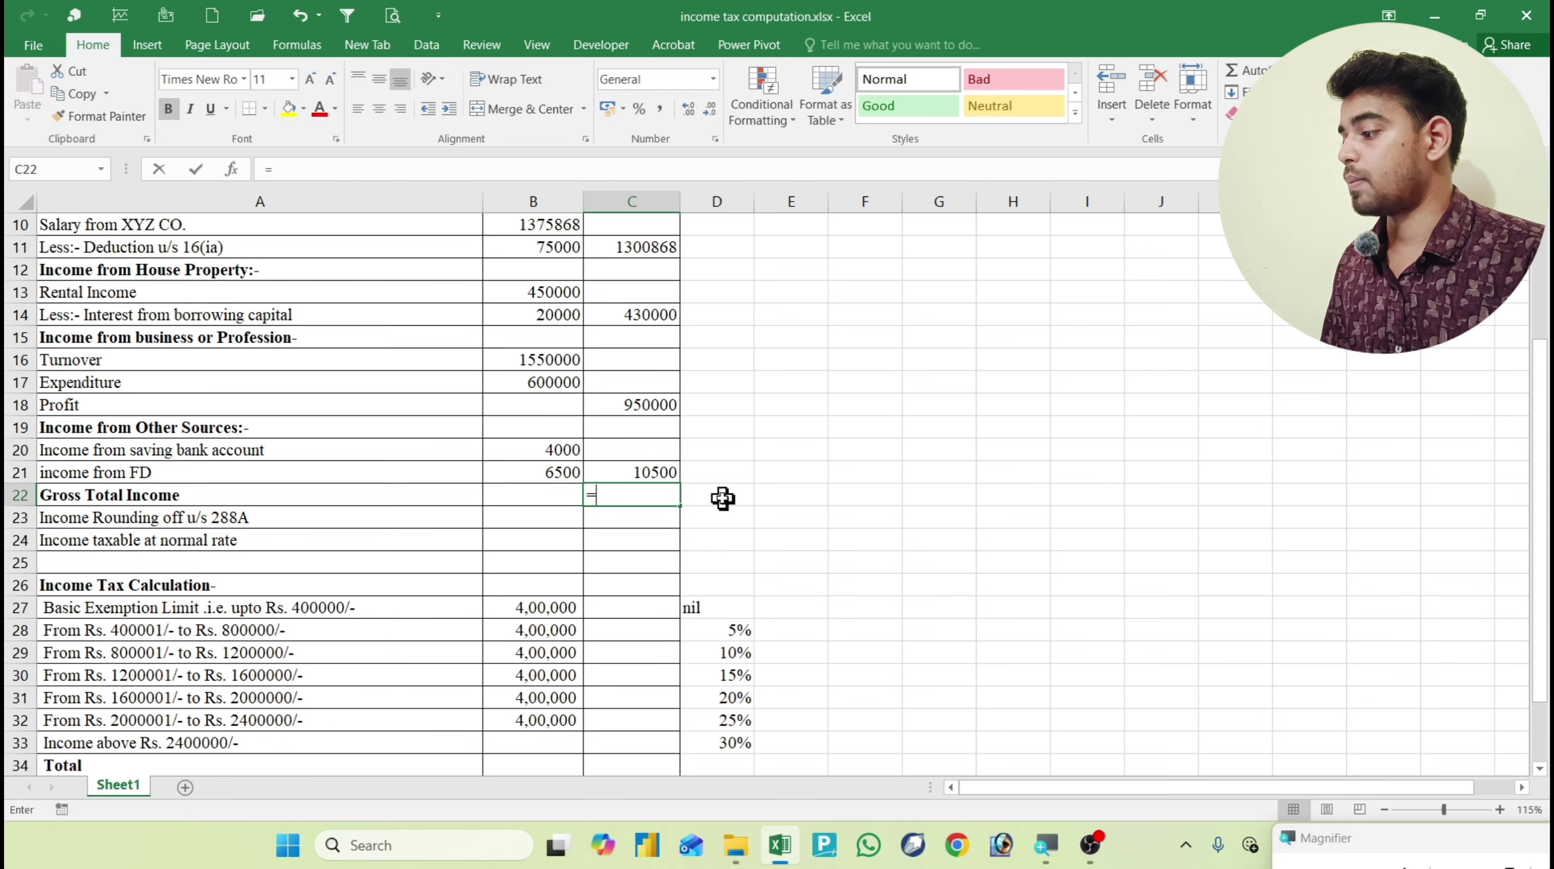
pyautogui.write('sum')
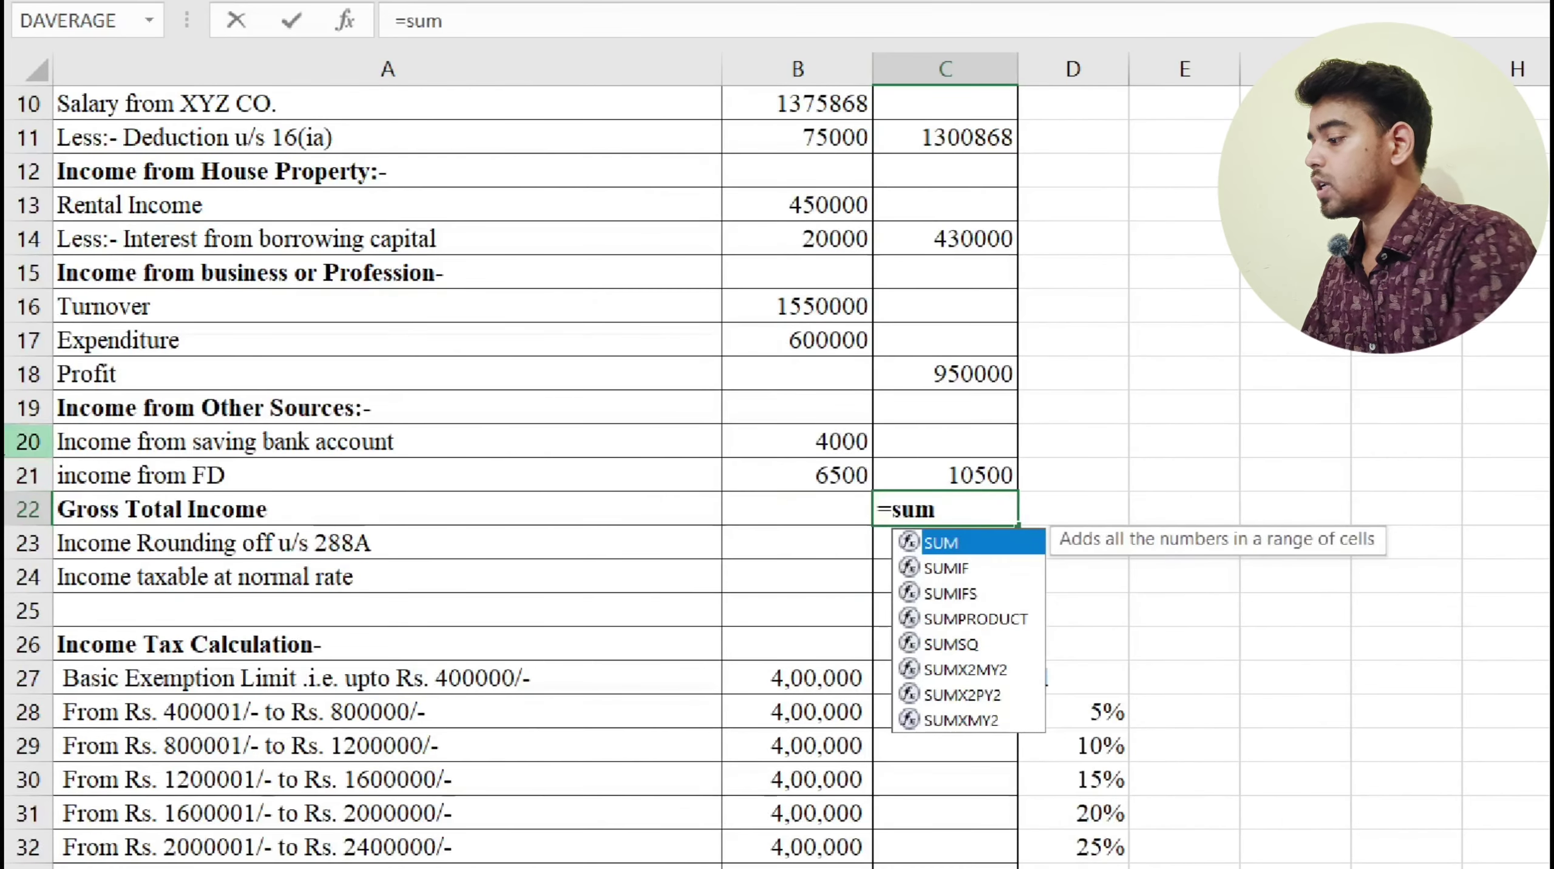
pyautogui.press('Tab')
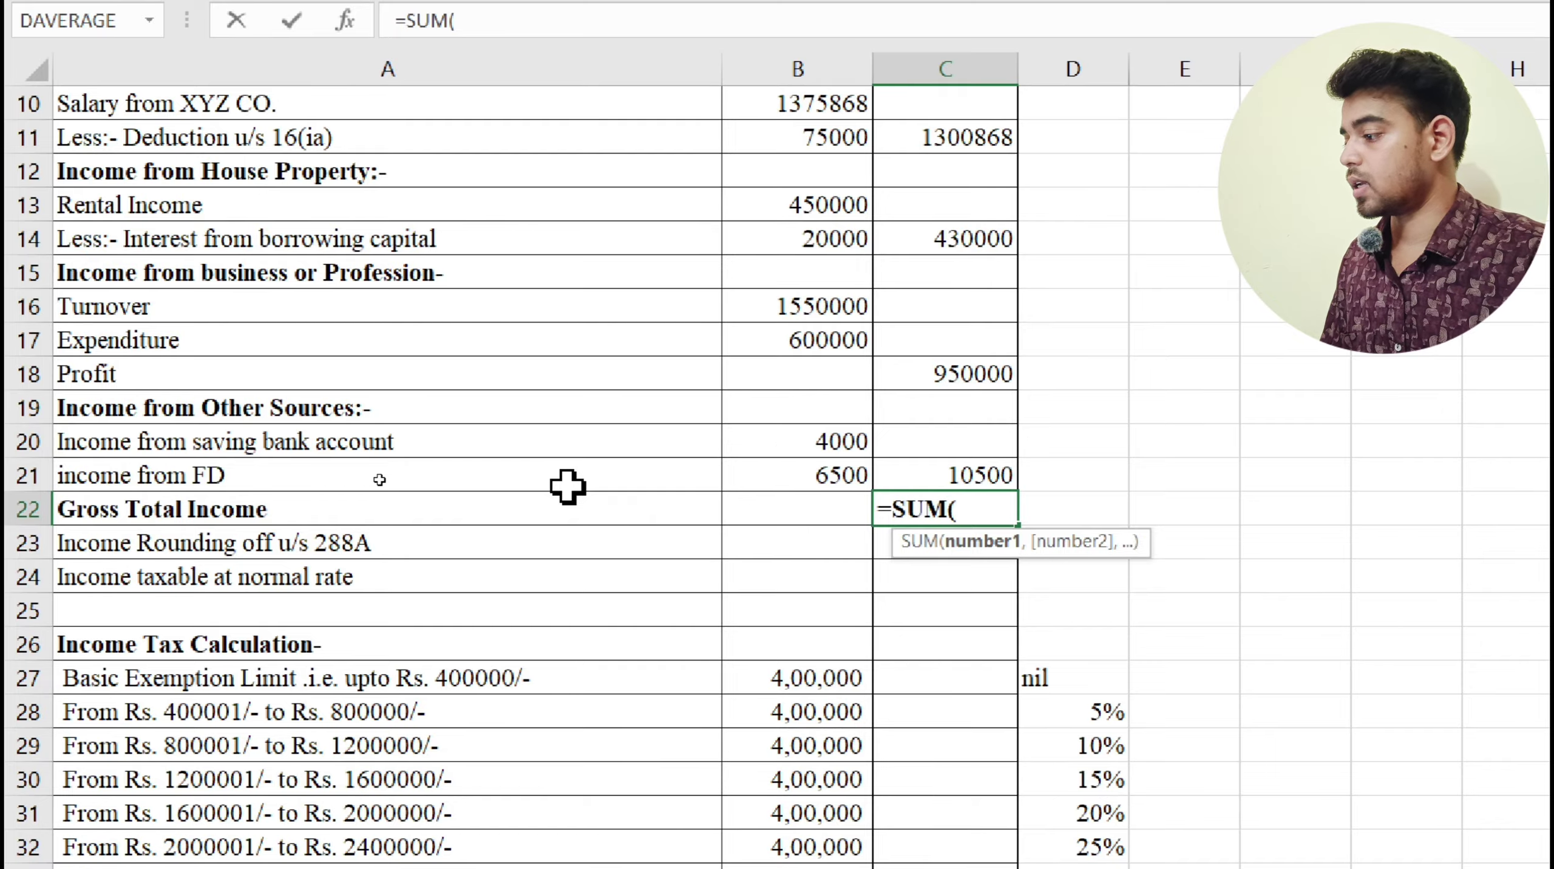
pyautogui.scroll(2, 839, 438)
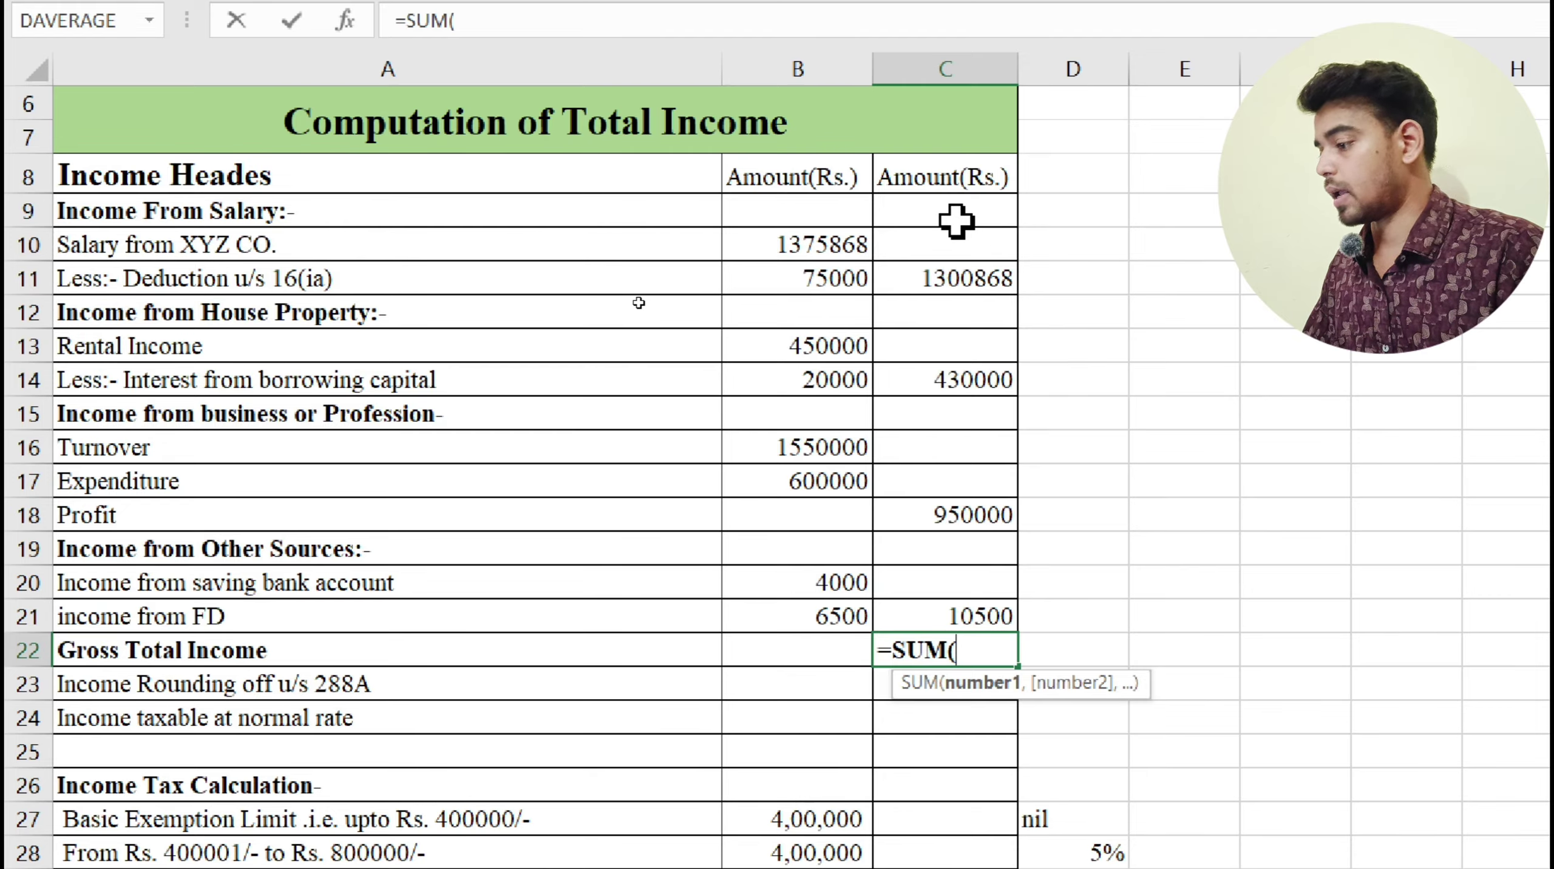
pyautogui.moveTo(956, 220); pyautogui.dragTo(995, 609)
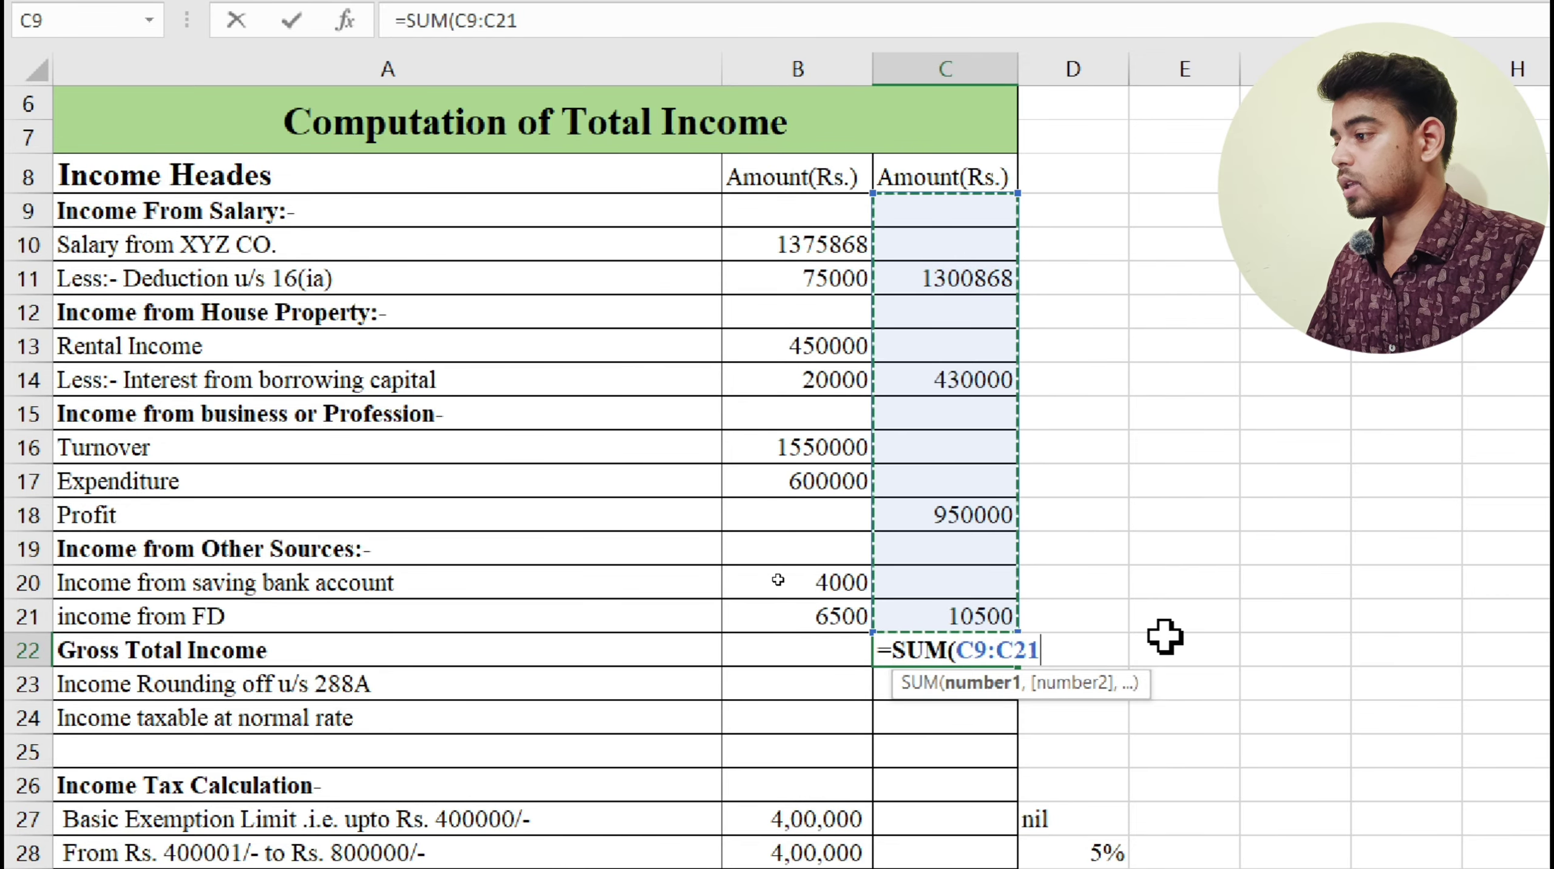
pyautogui.press('Return')
# Round the Gross Total Income to the nearest ten in C23 for section 288A, using =ROUND(C22,-1).
pyautogui.scroll(-1, 1164, 636)
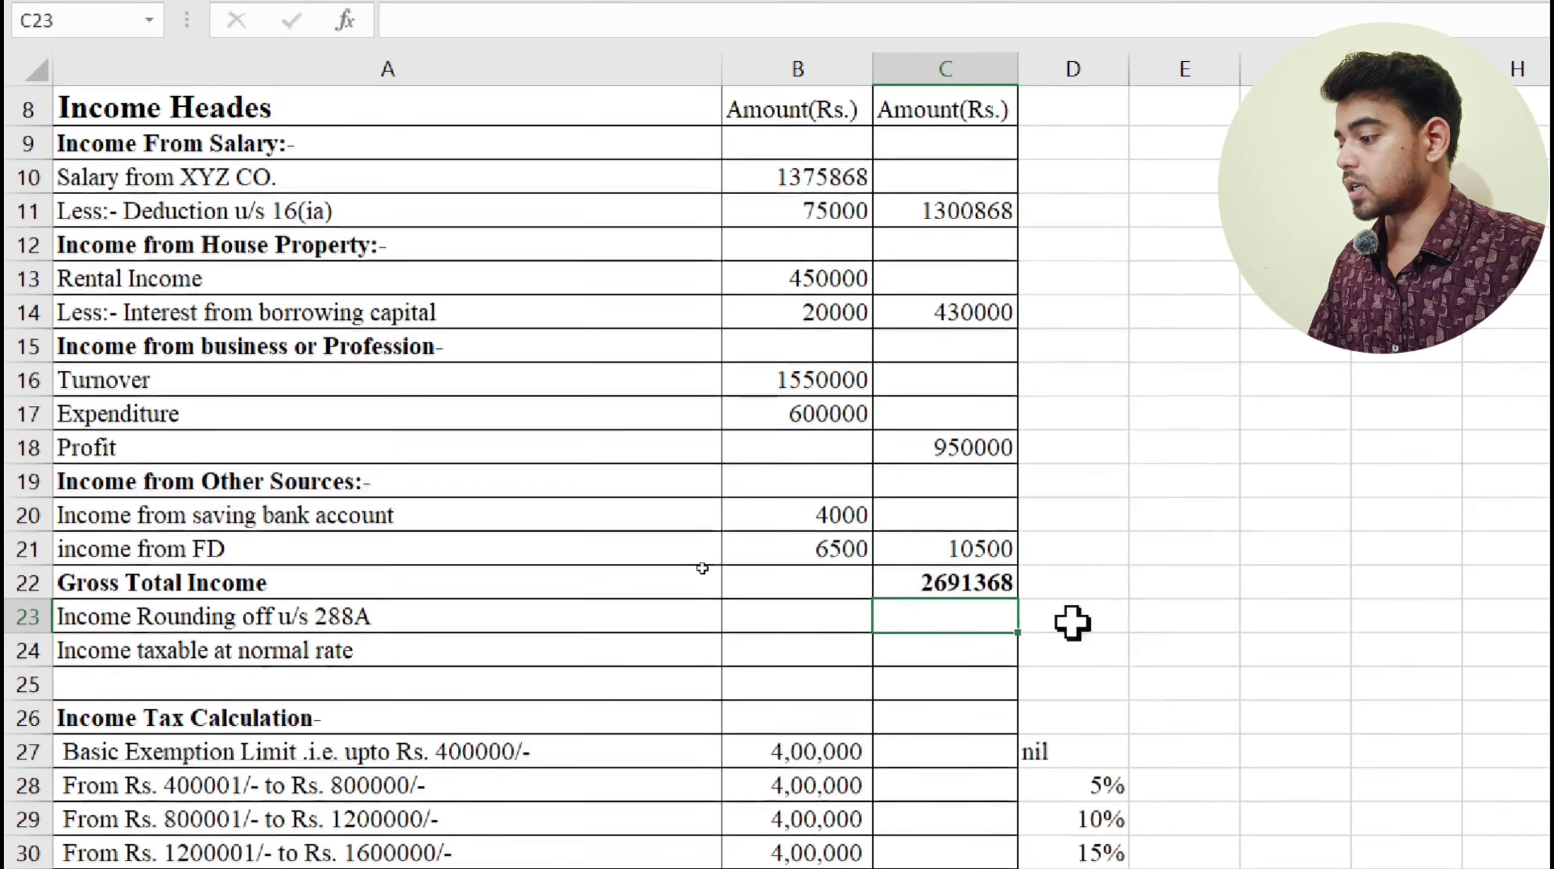
pyautogui.scroll(-1, 894, 642)
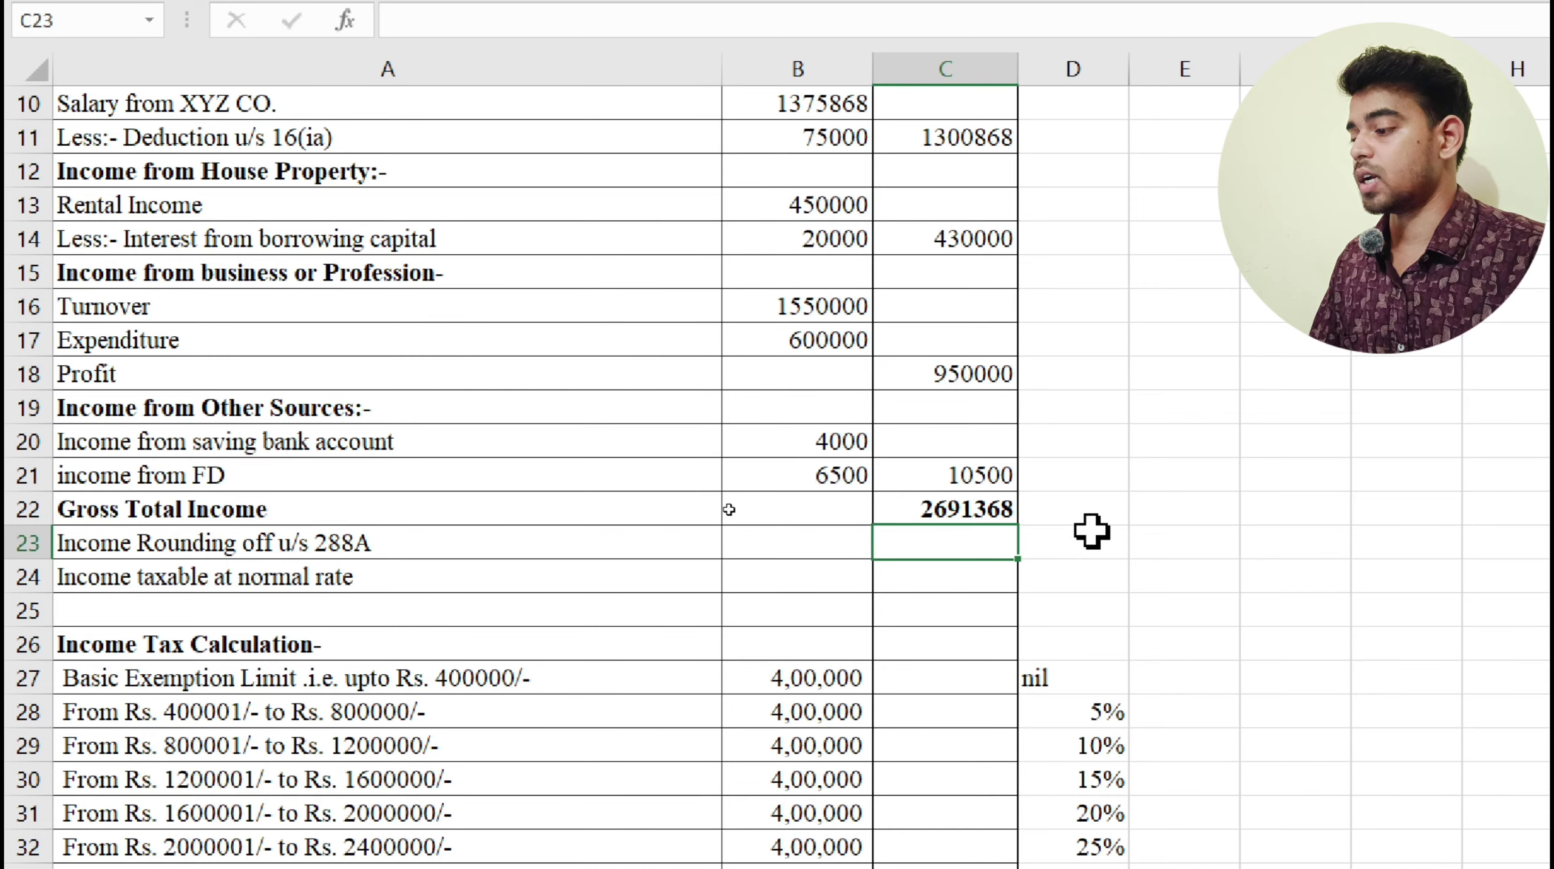
pyautogui.click(527, 553)
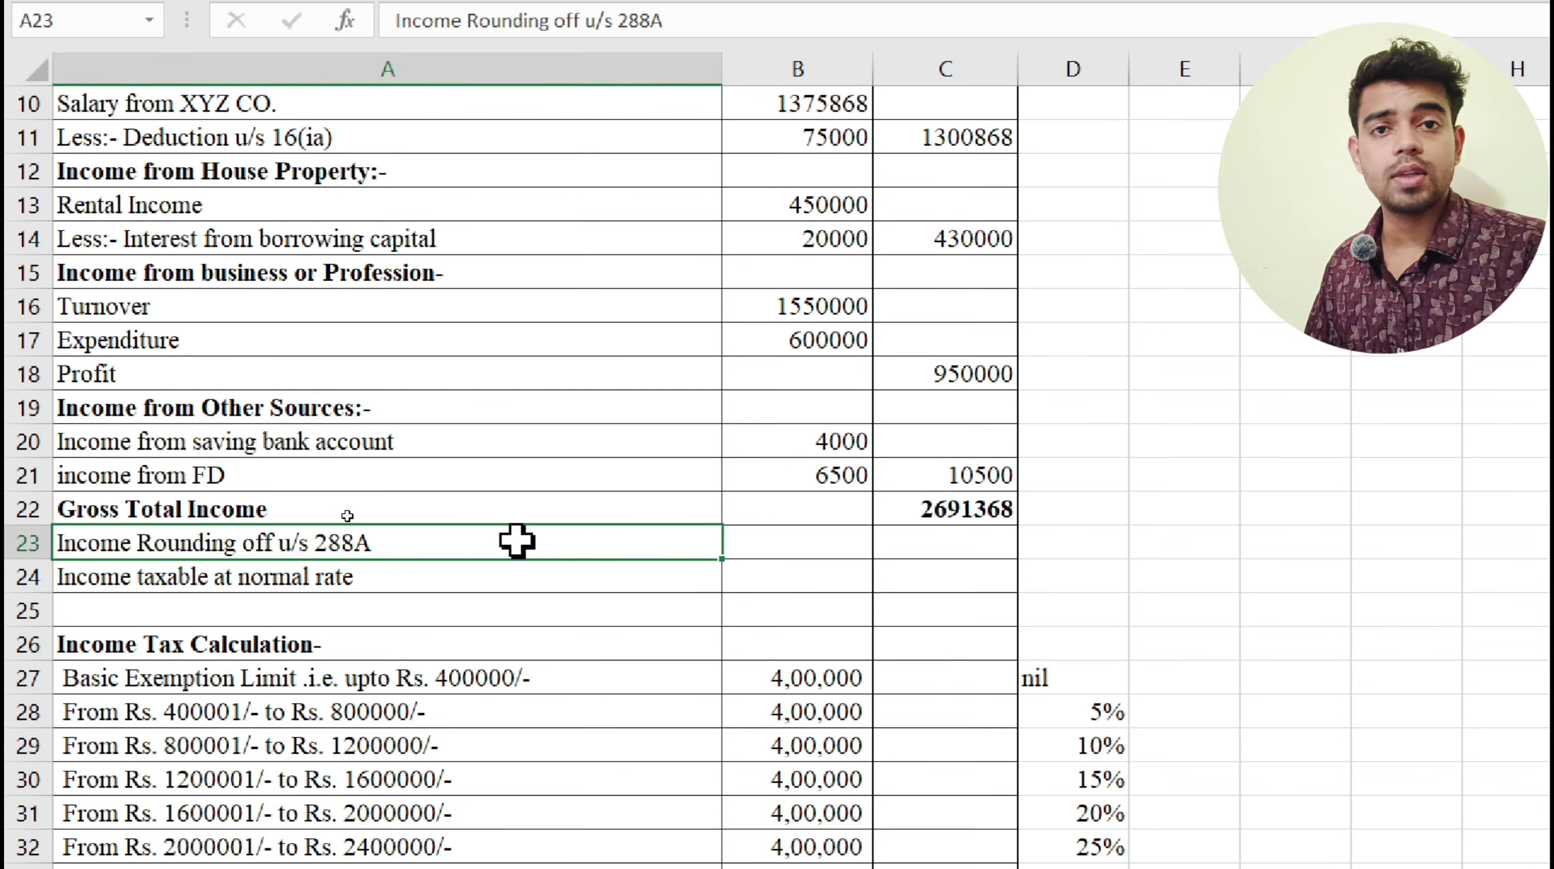
pyautogui.click(964, 512)
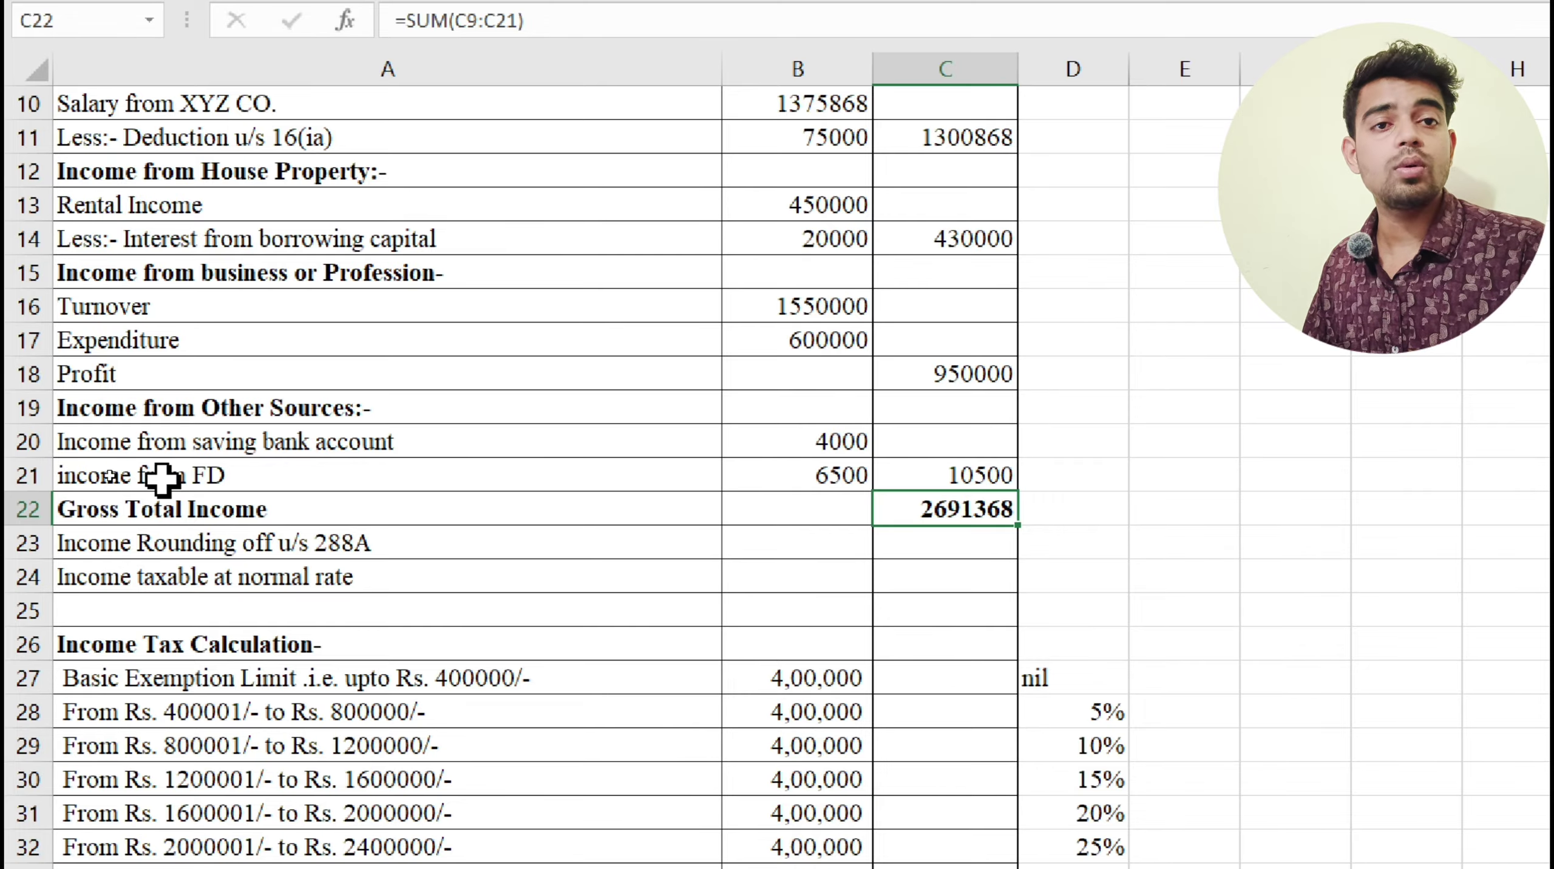
pyautogui.click(437, 550)
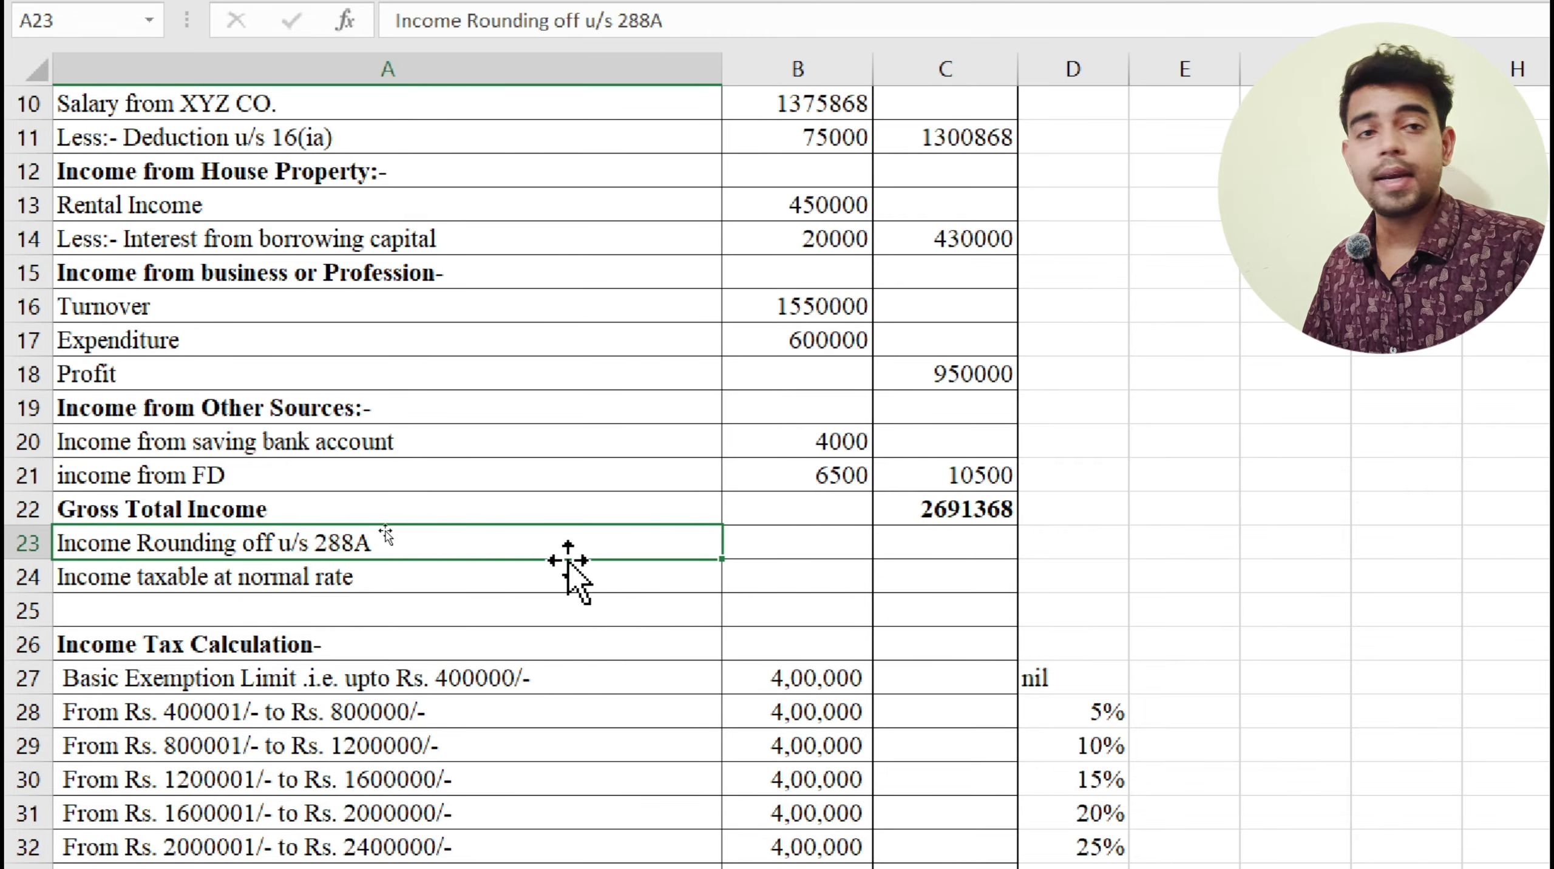
pyautogui.click(915, 540)
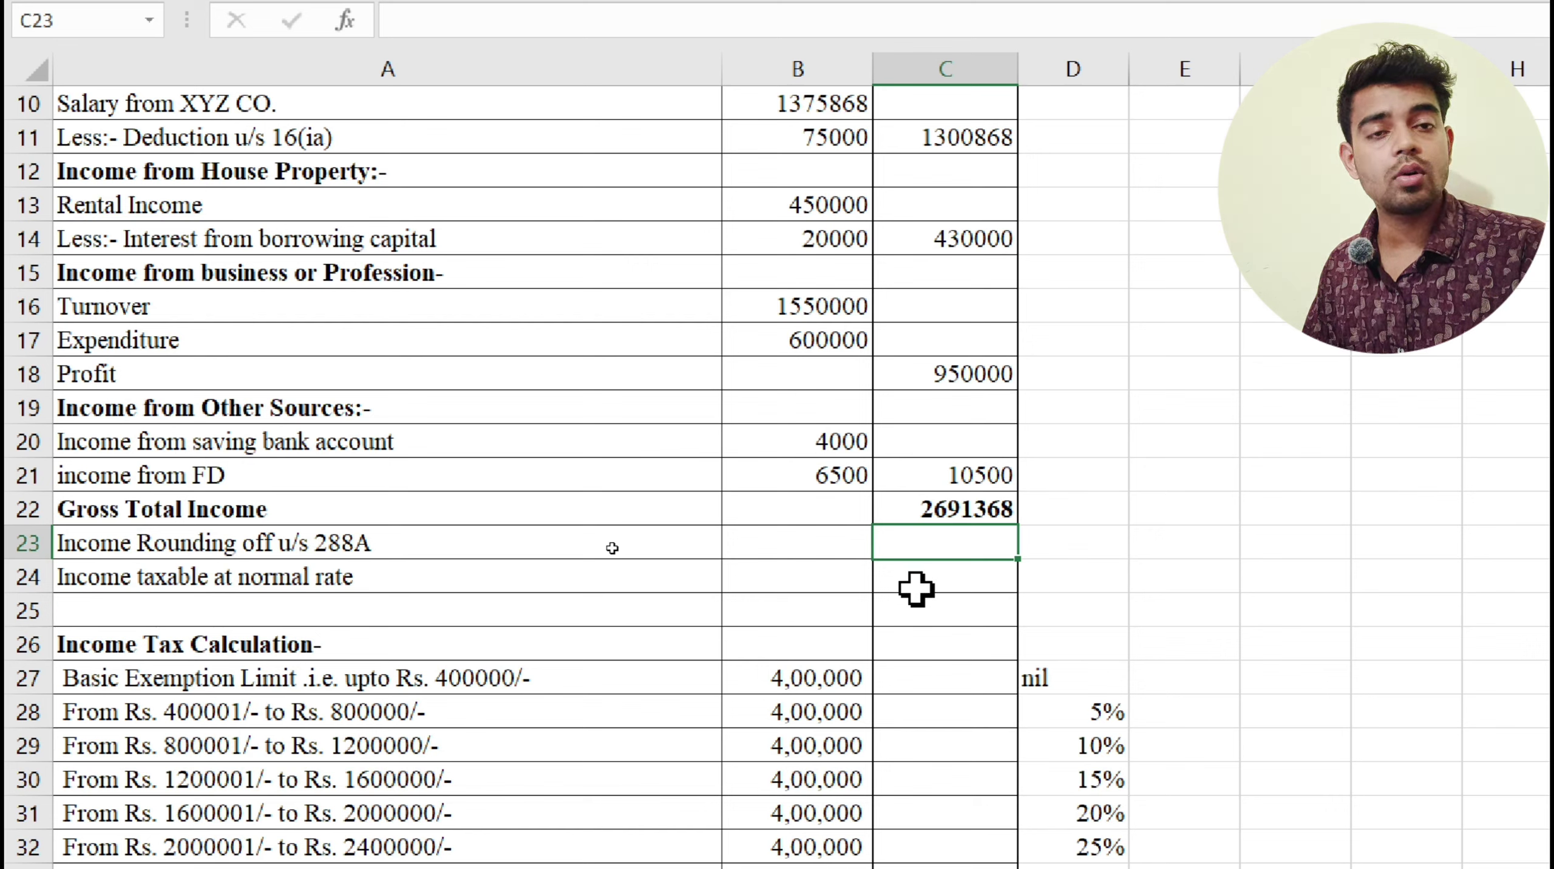
pyautogui.write('=rou')
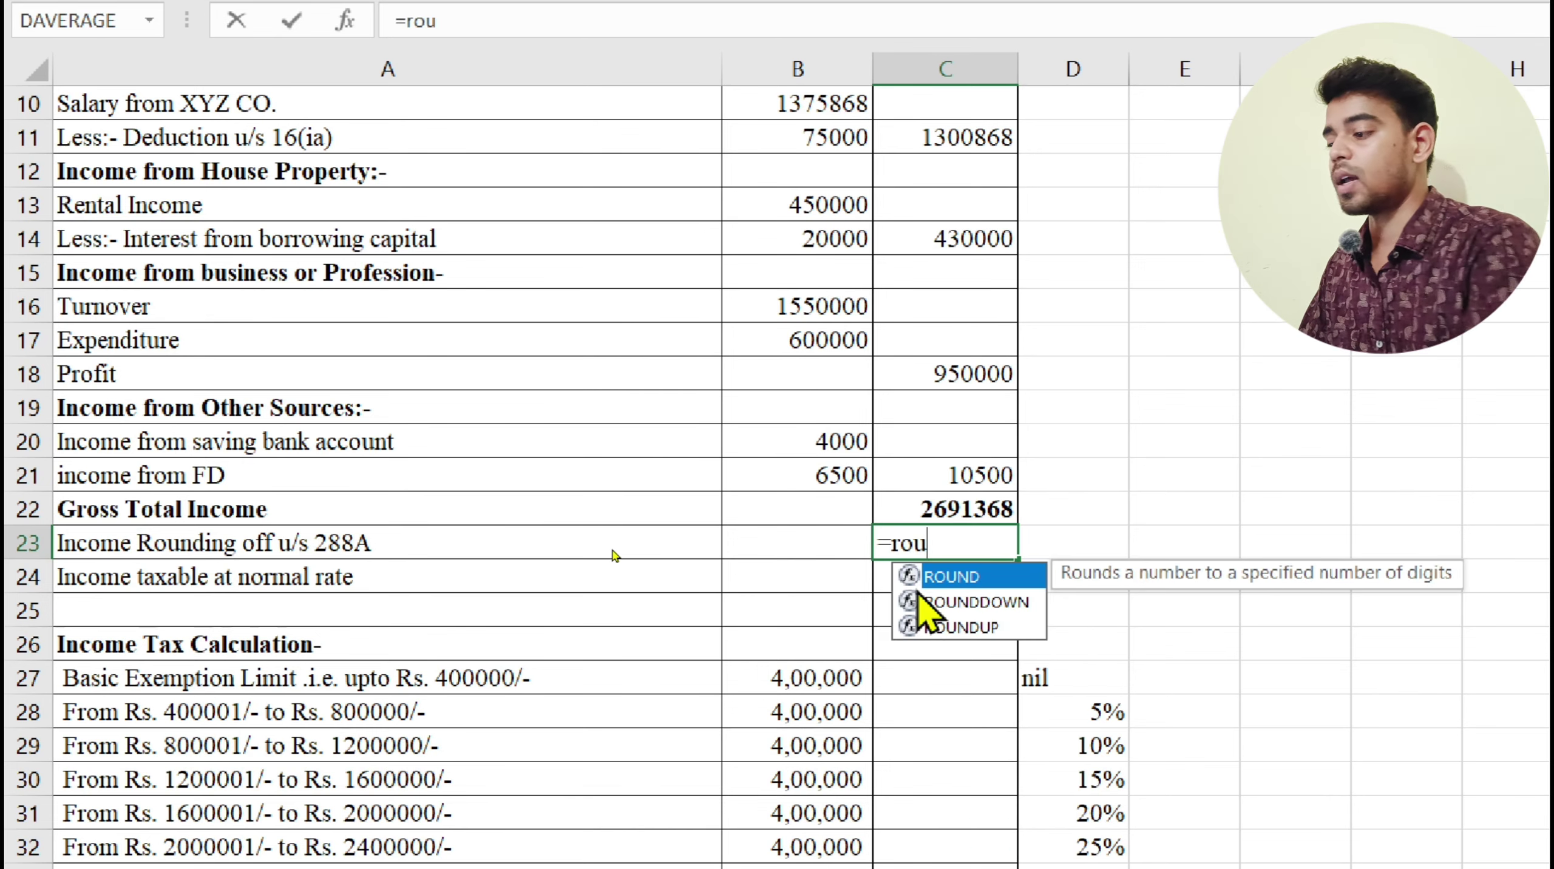
pyautogui.press('Tab')
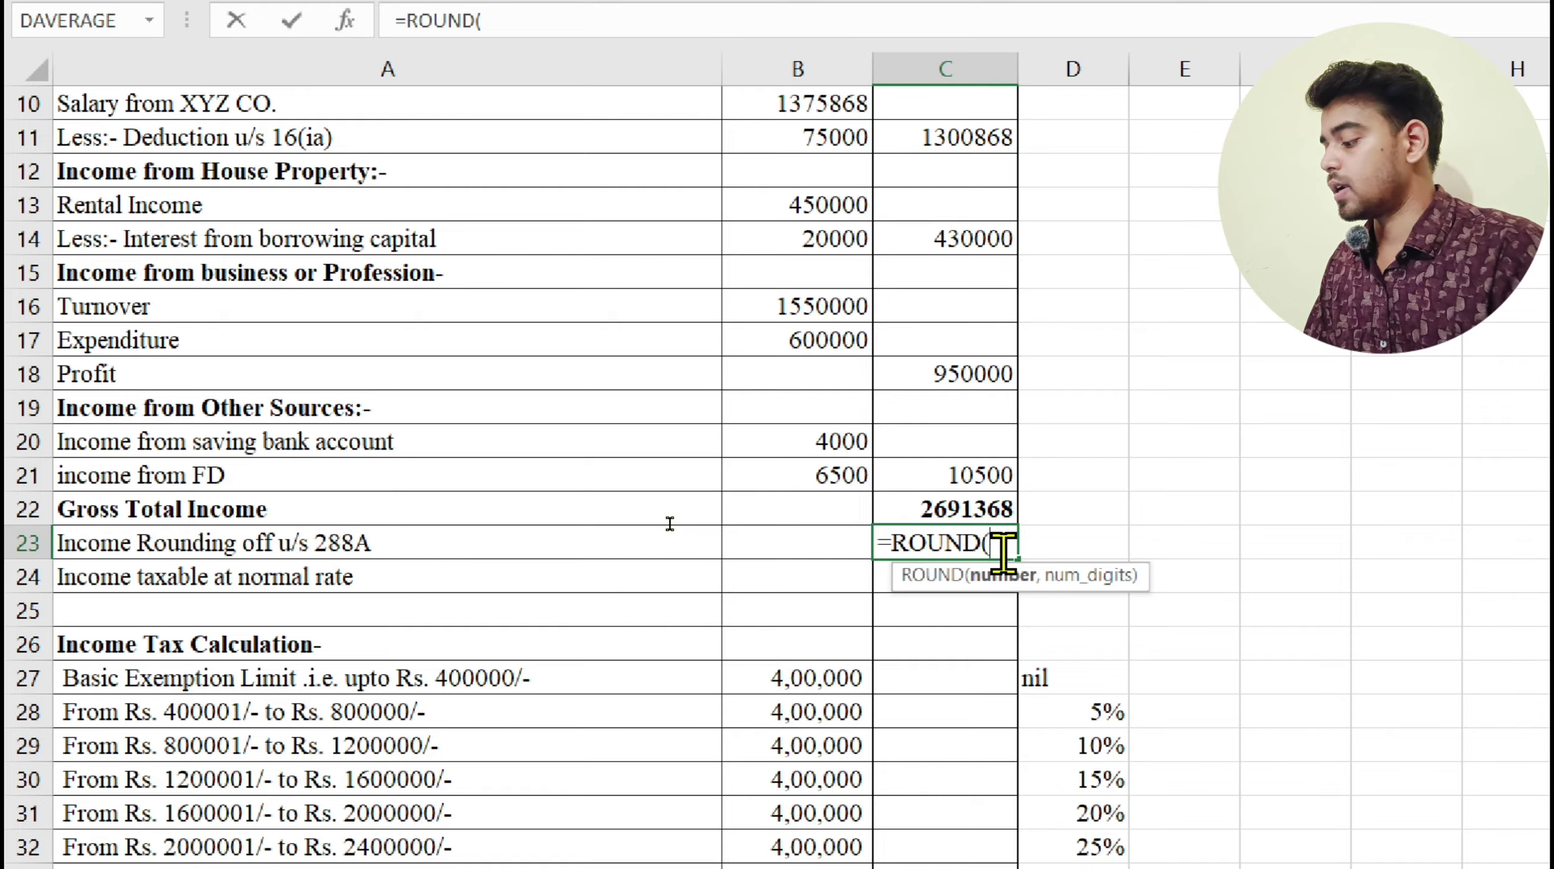
pyautogui.click(968, 510)
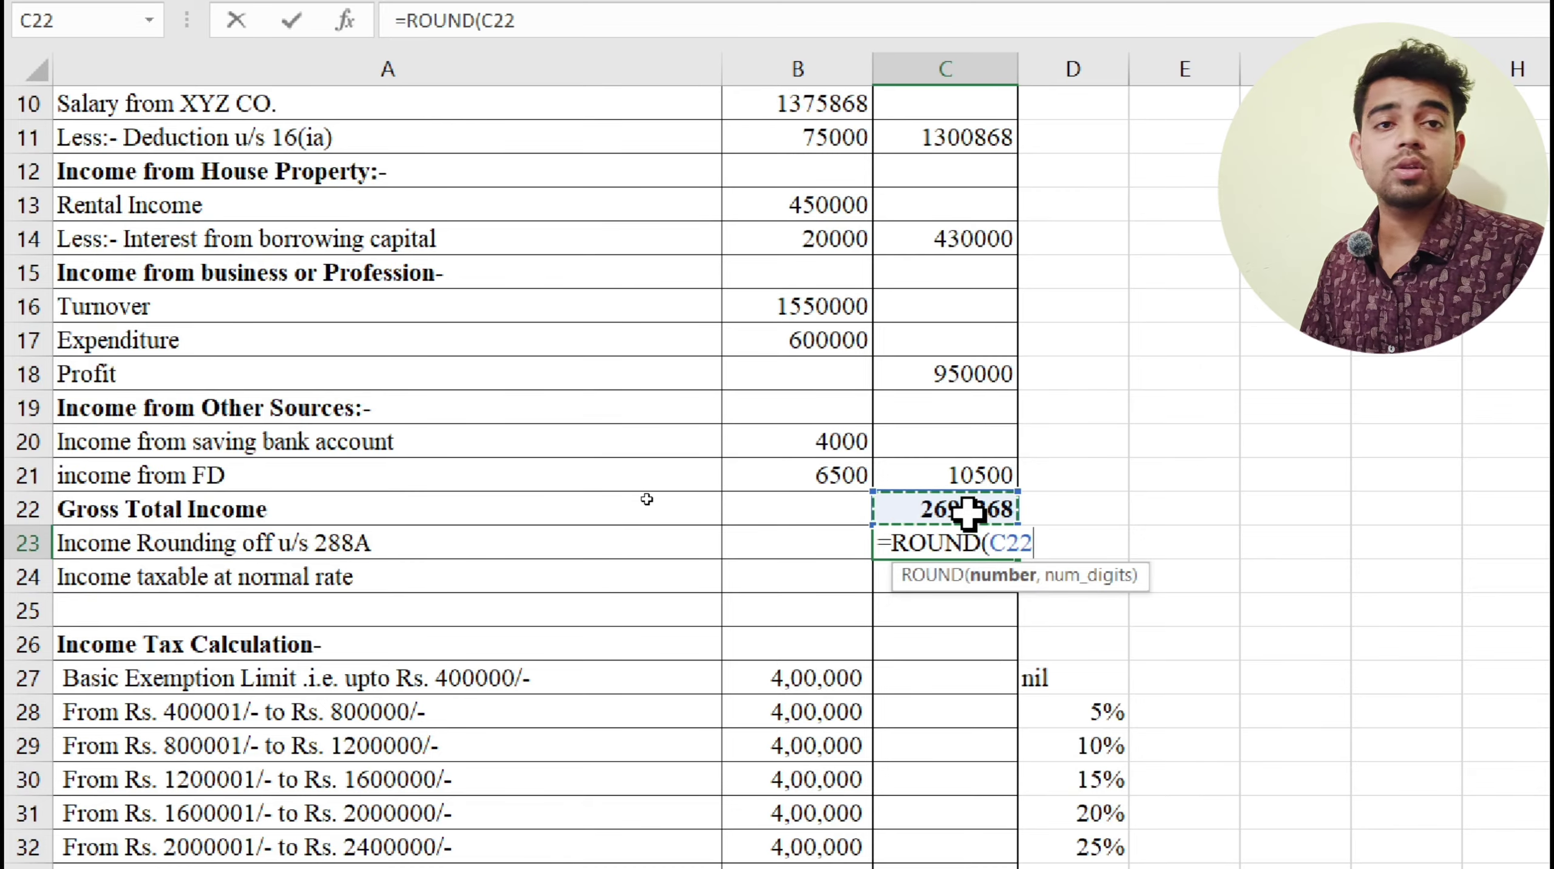
pyautogui.write(',-1')
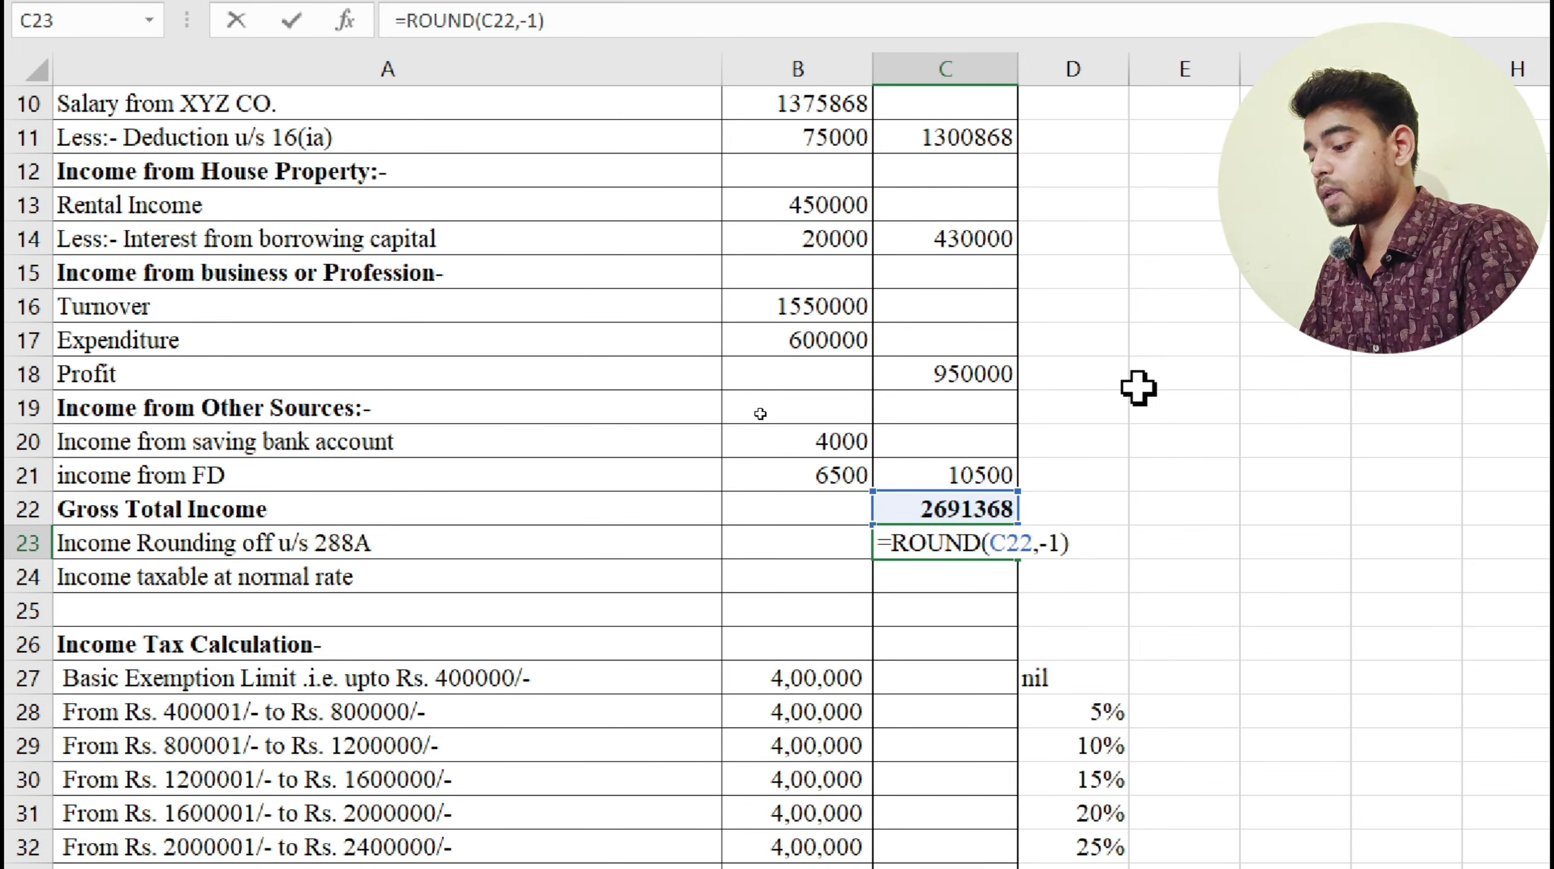
pyautogui.press('Return')
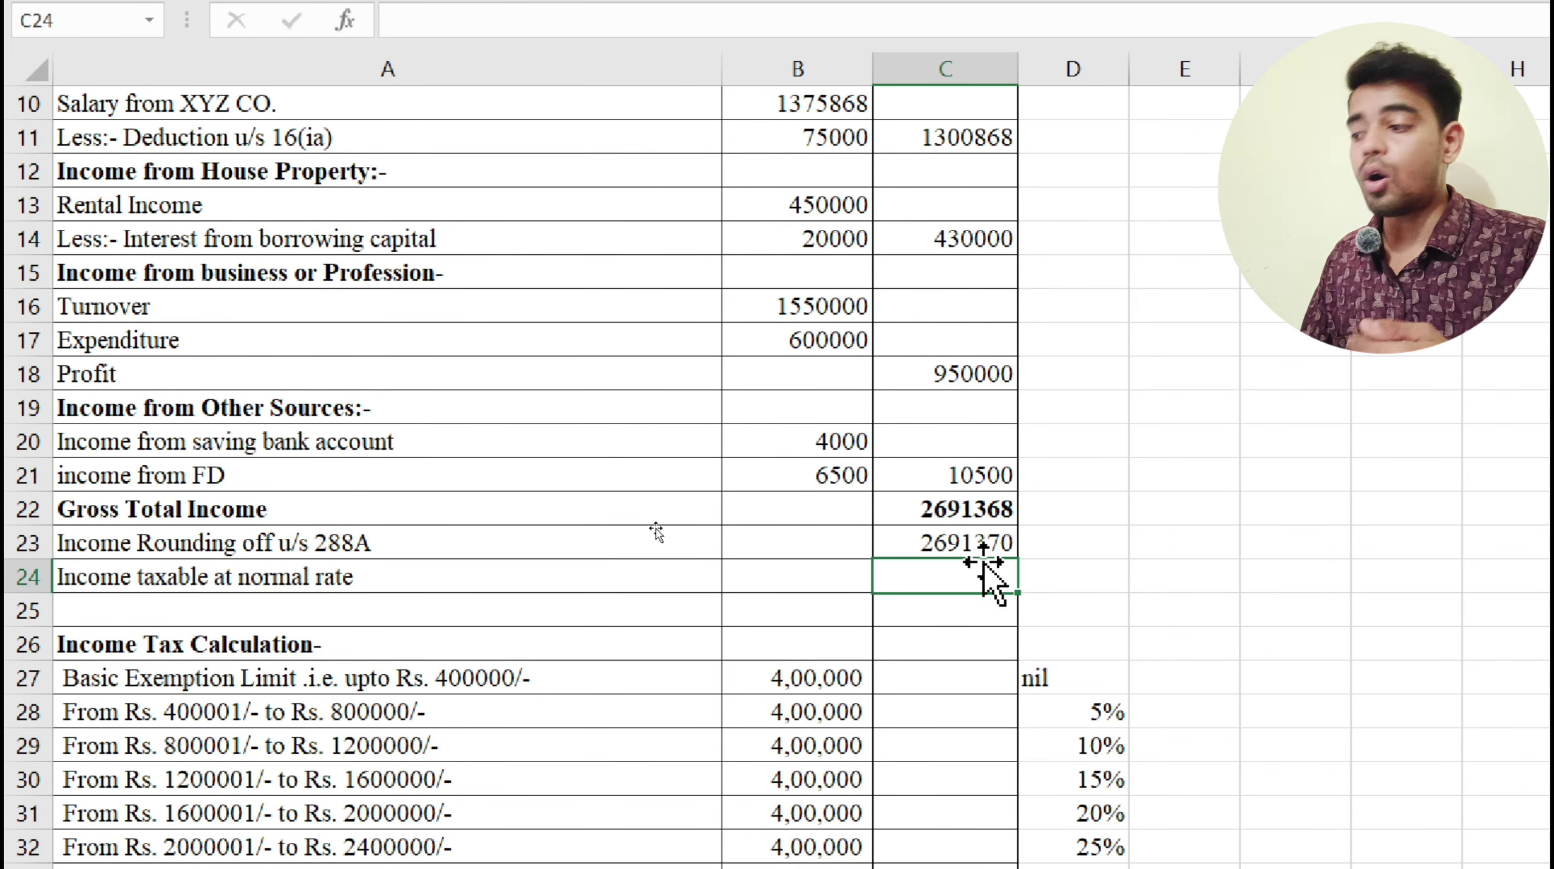
pyautogui.click(1001, 548)
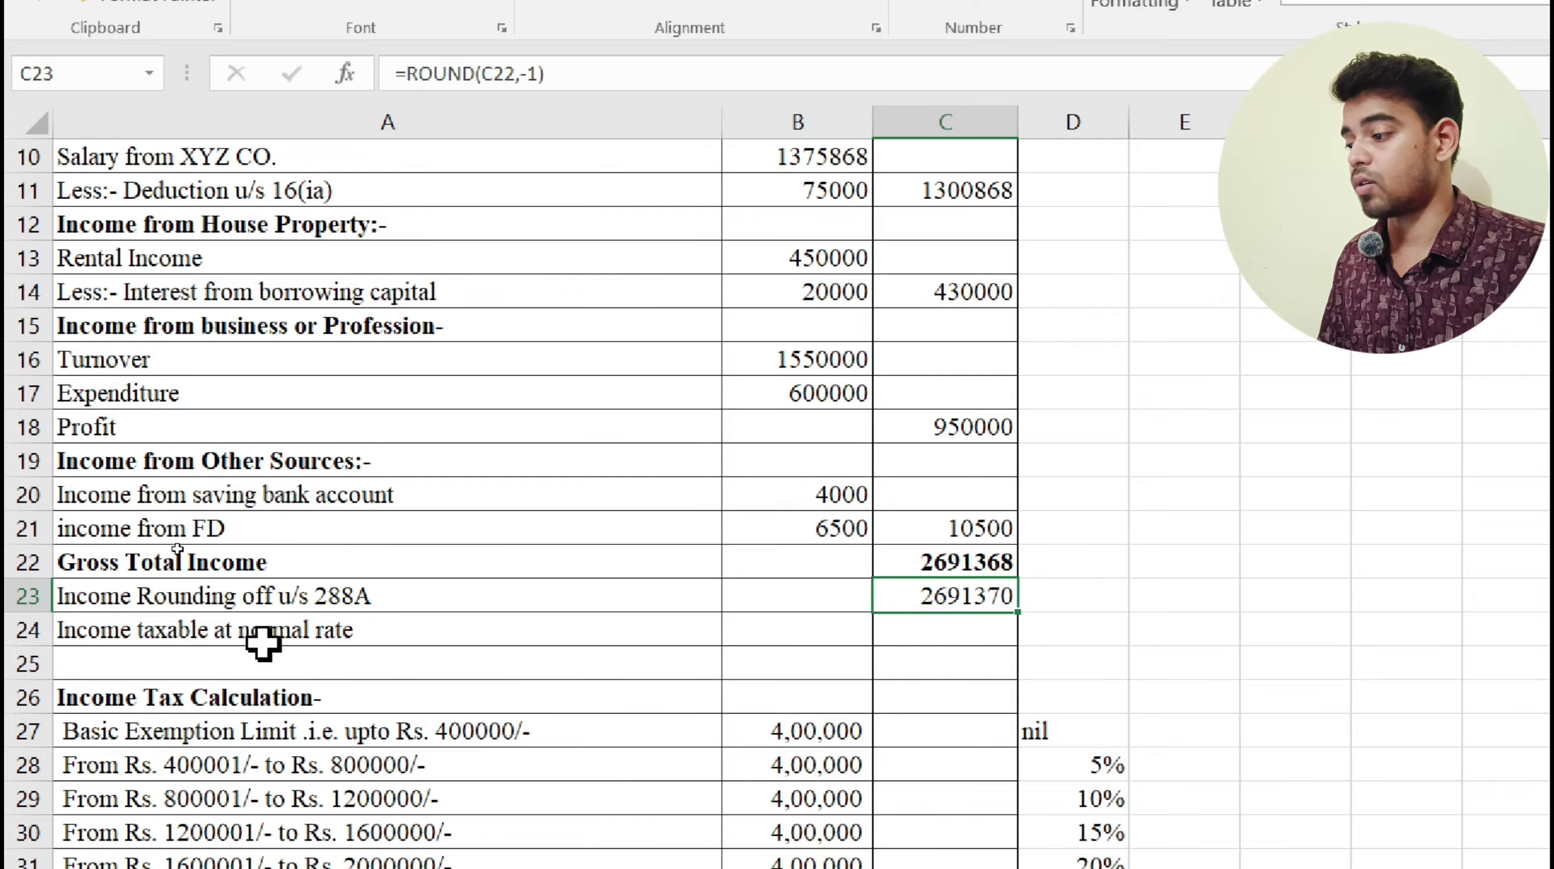
# Set the income taxable at normal rate in C24 equal to the rounded income, using =C23.
pyautogui.click(950, 625)
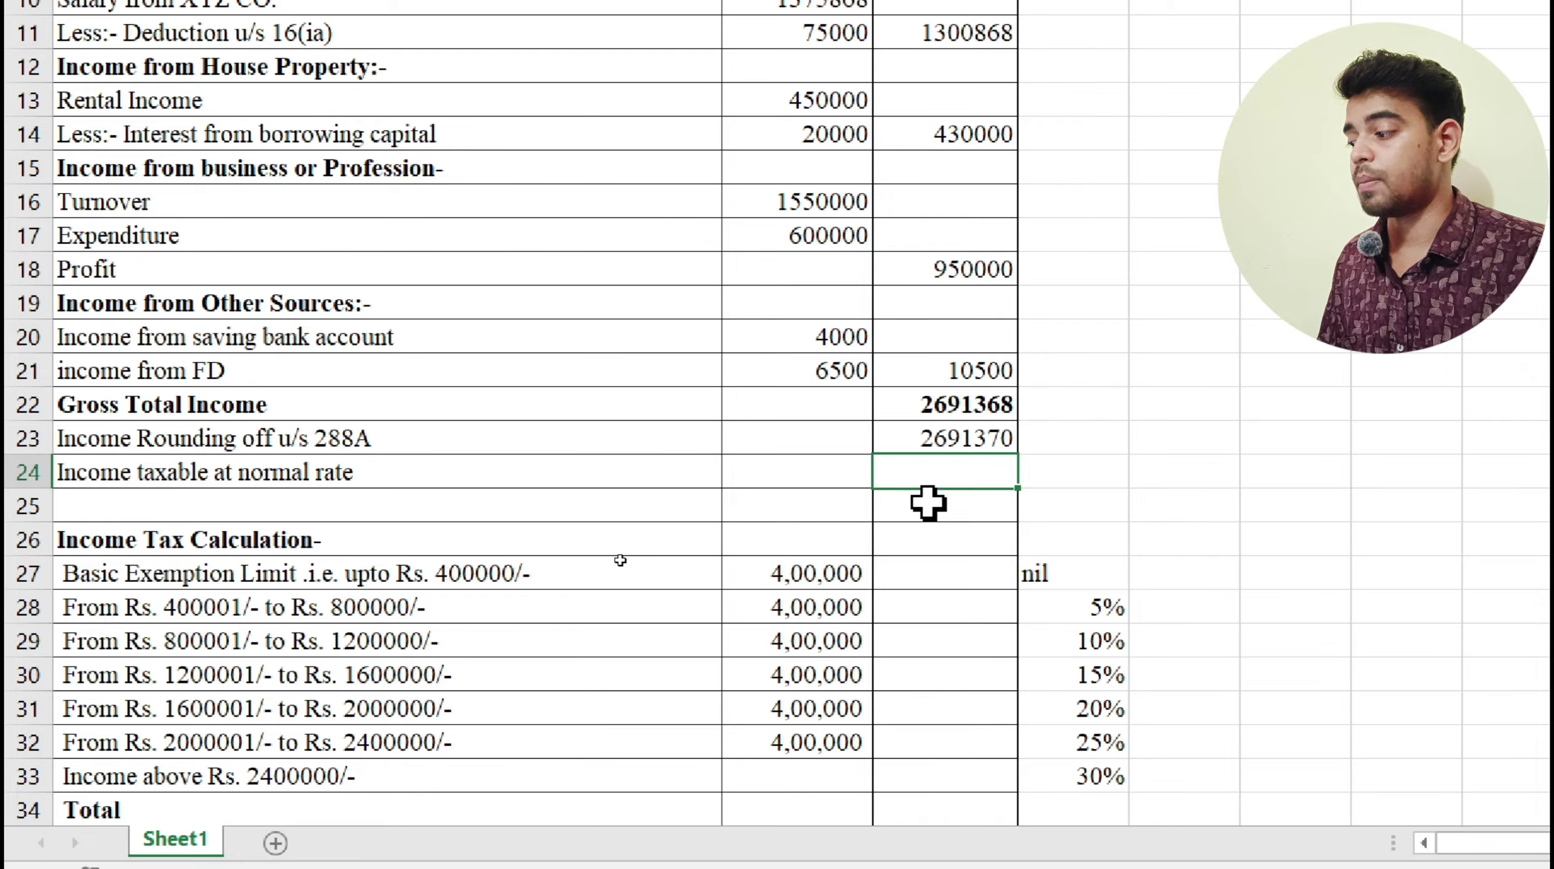
pyautogui.click(959, 436)
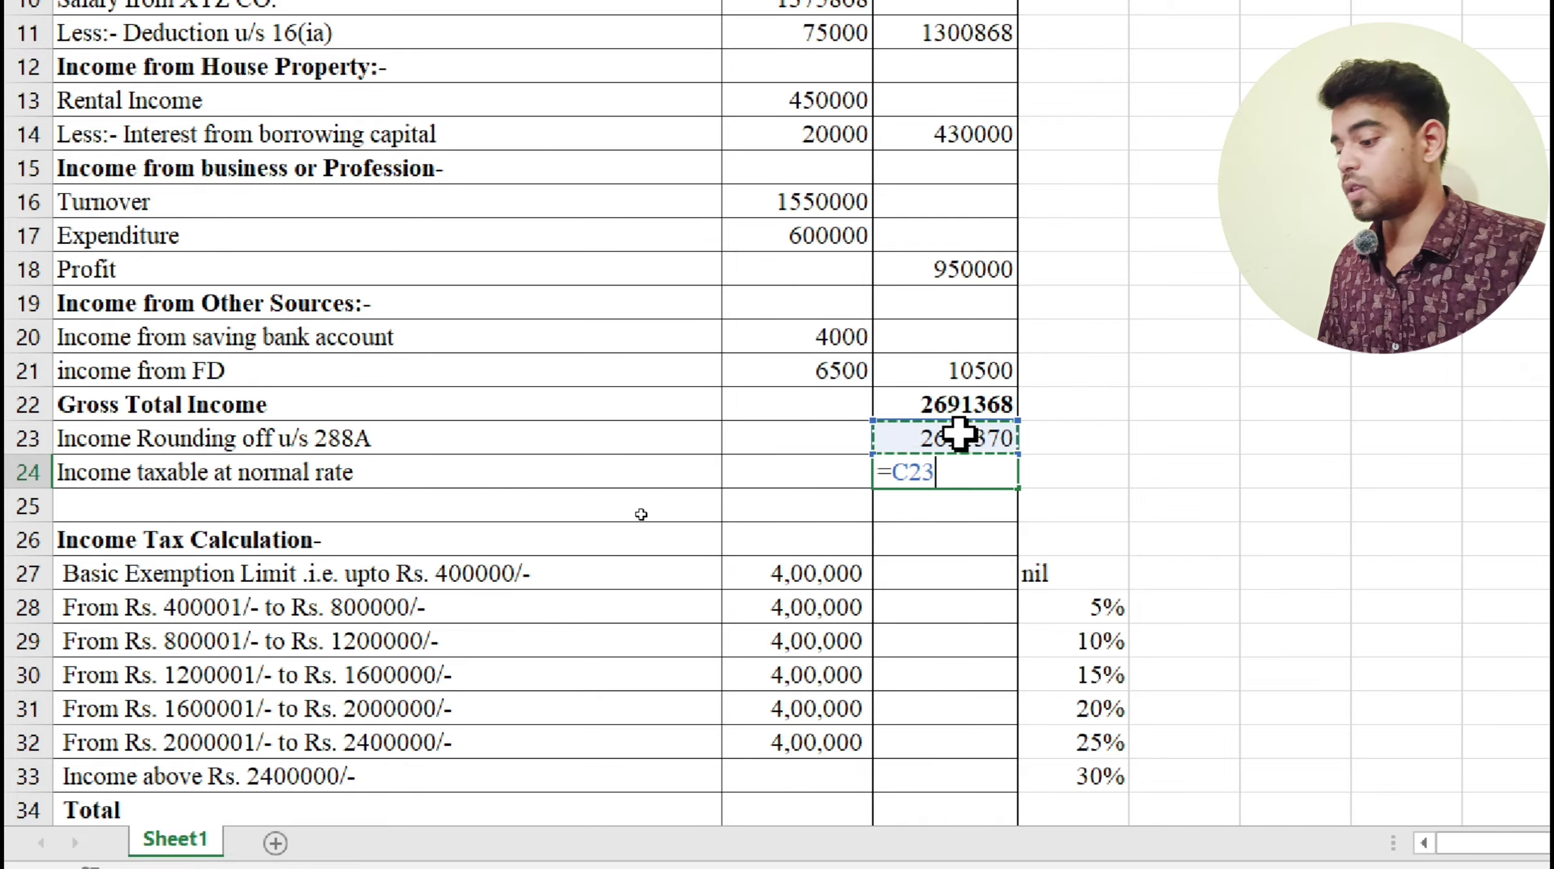
pyautogui.press('Return')
# Enter nil in C27 as the tax on the basic exemption limit up to Rs. 400000.
pyautogui.scroll(-2, 852, 505)
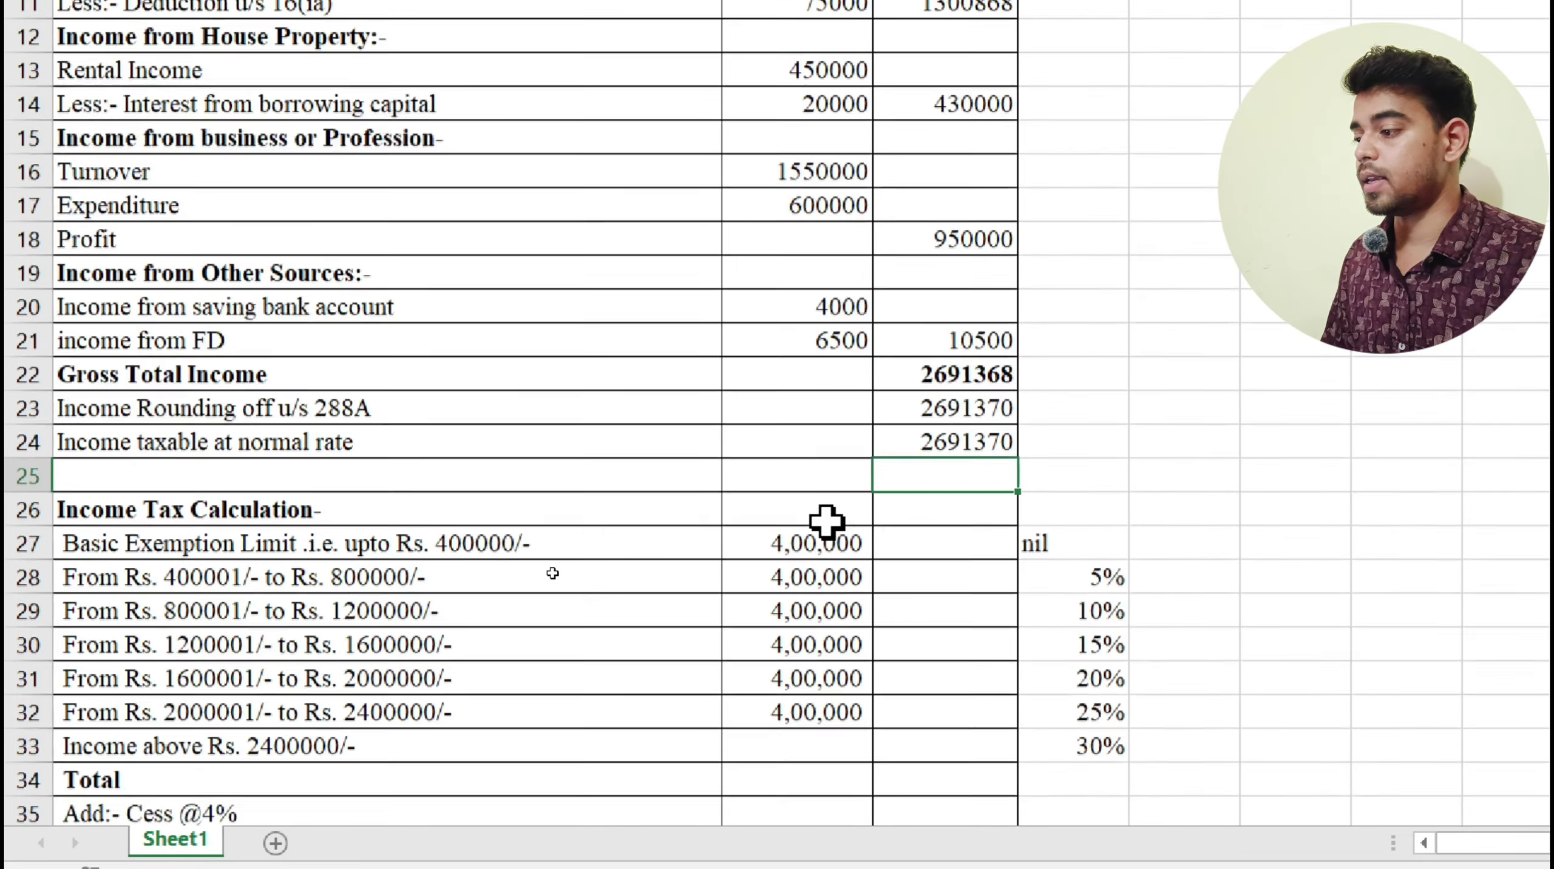
pyautogui.click(451, 571)
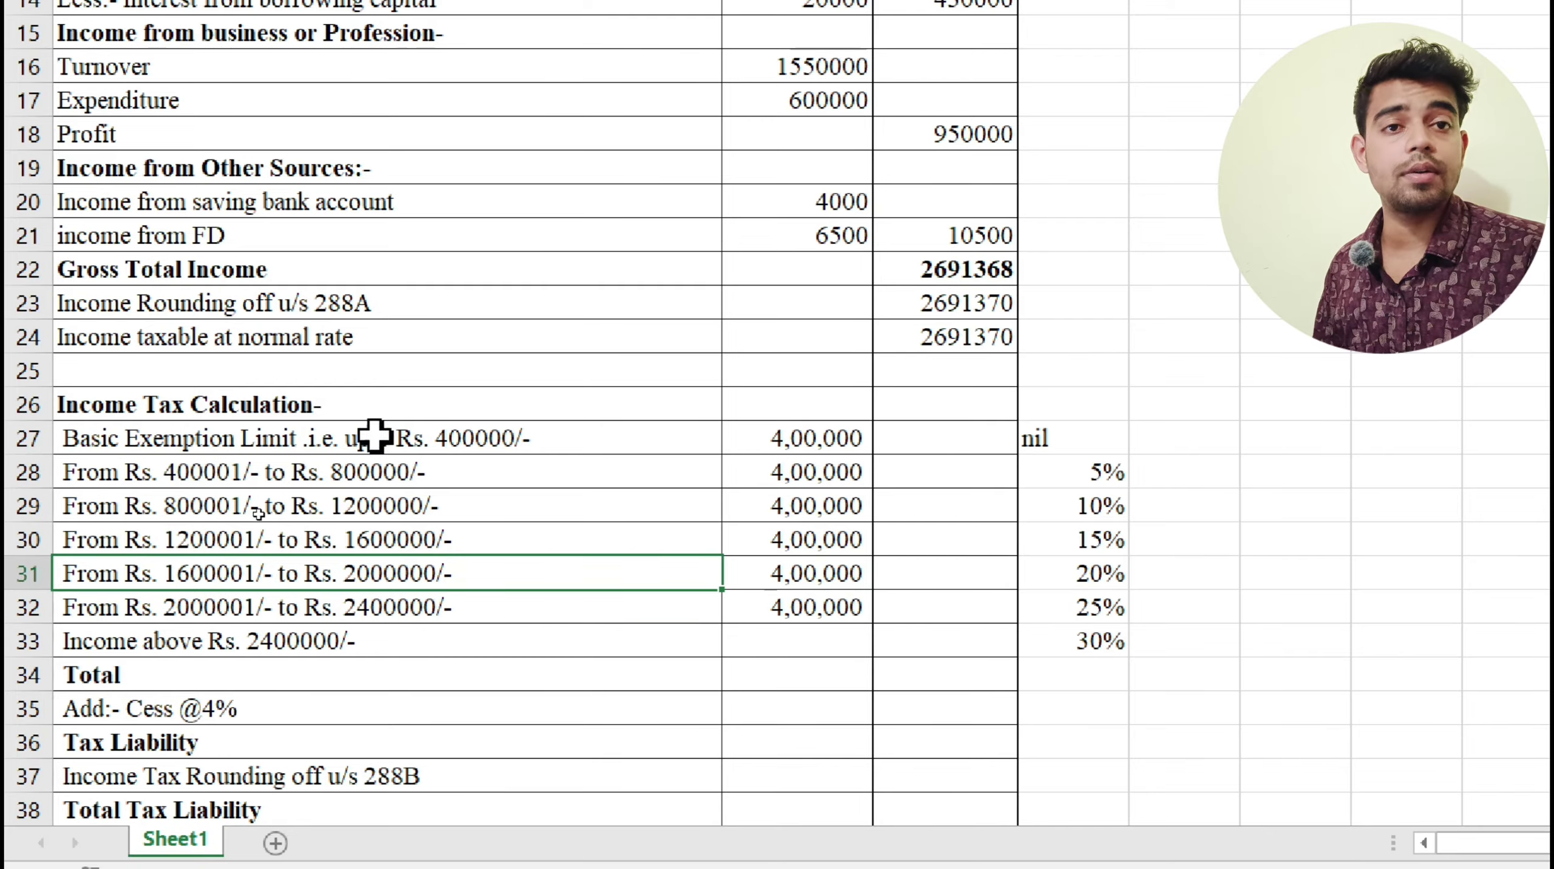
pyautogui.click(833, 448)
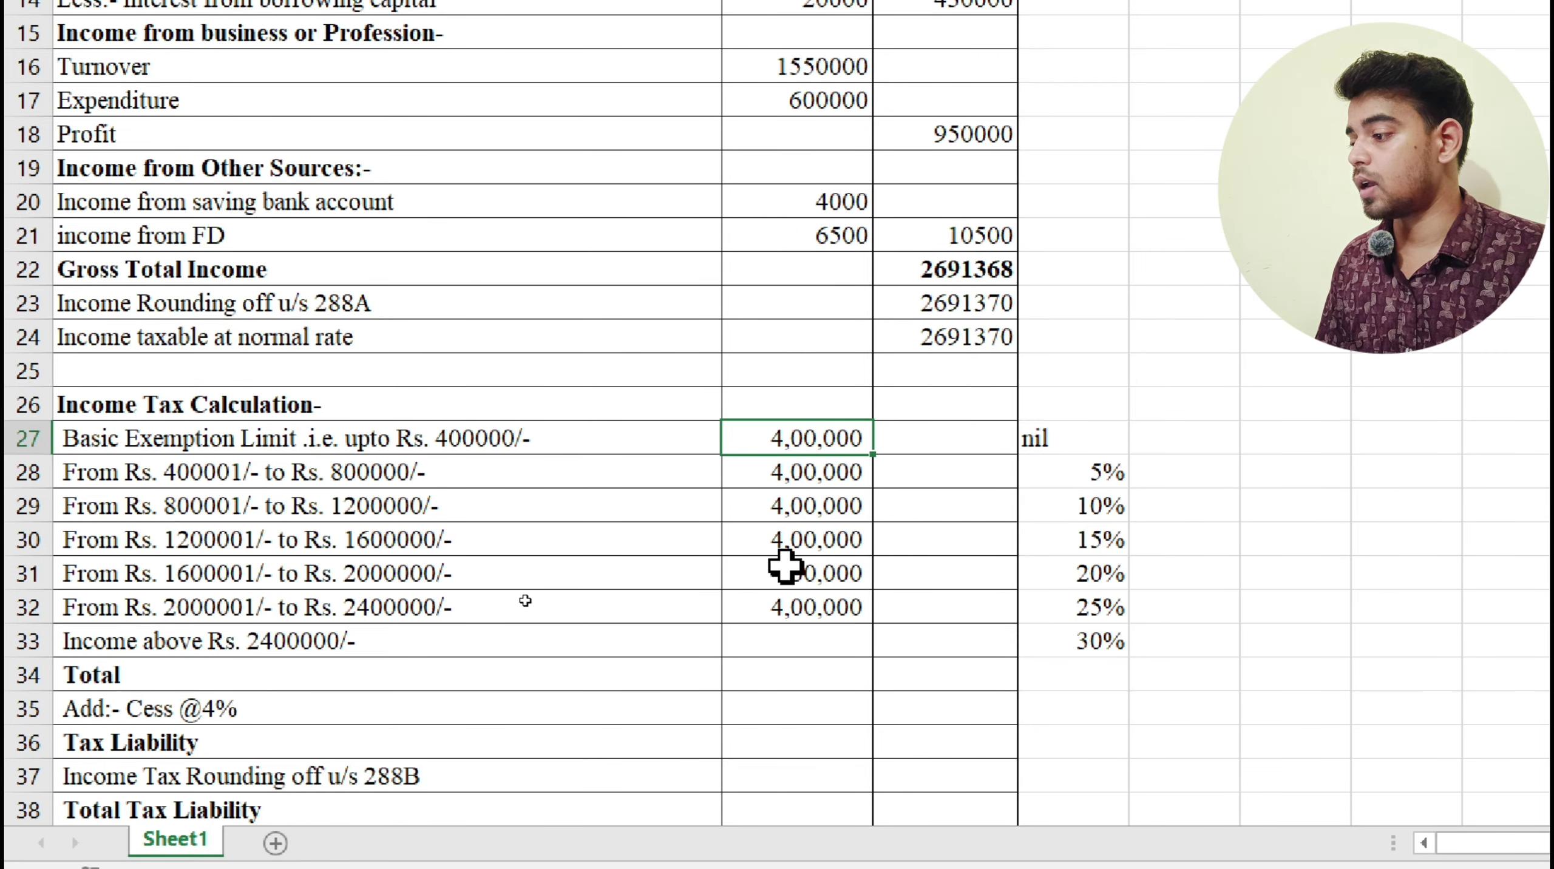
pyautogui.click(955, 335)
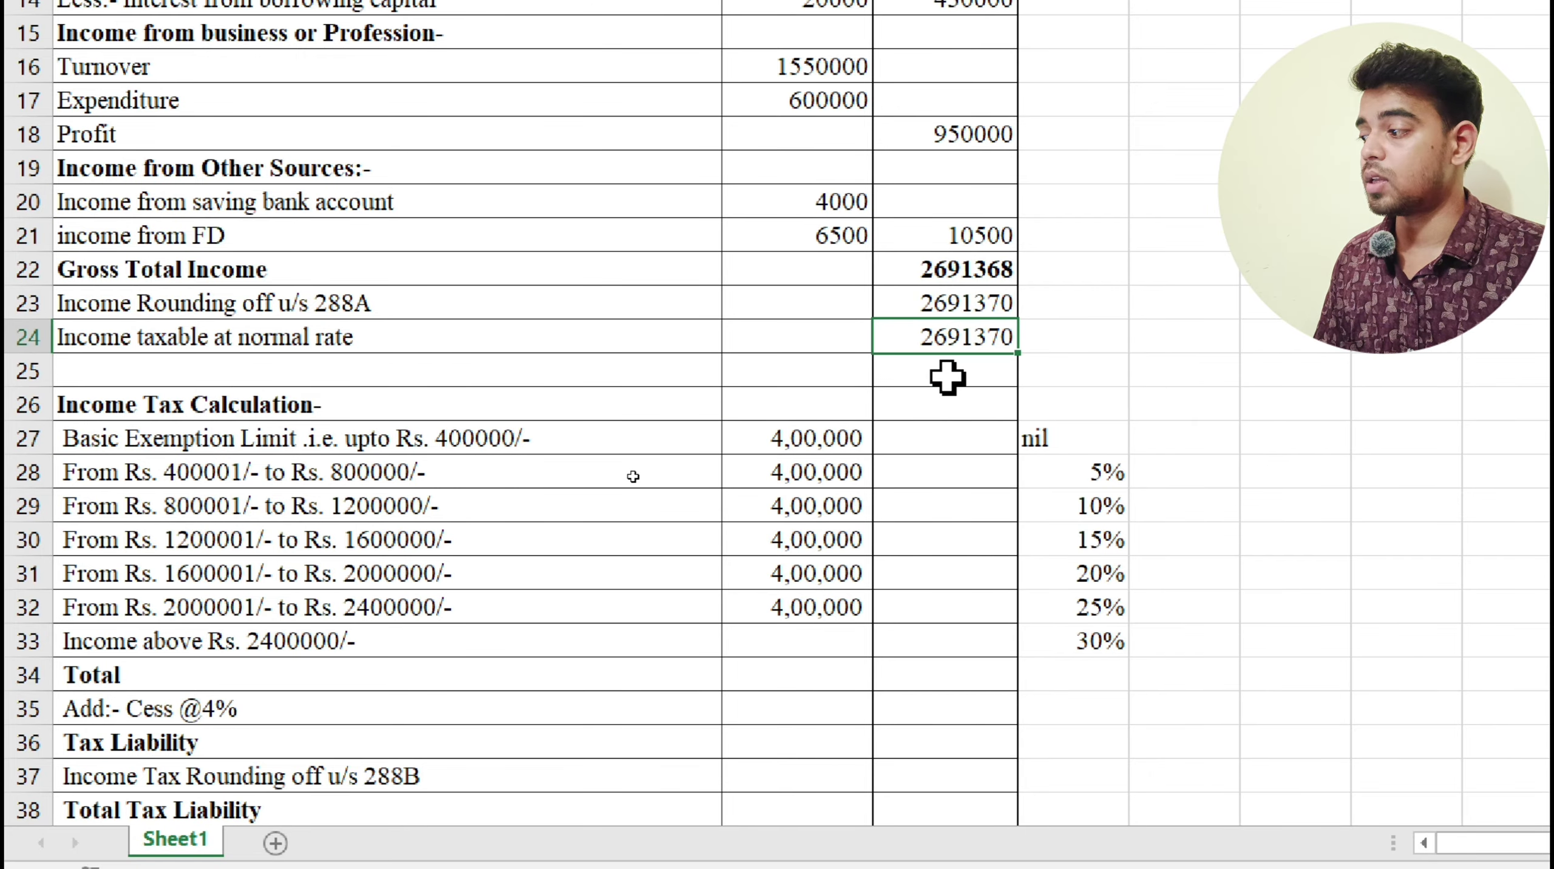
pyautogui.click(825, 535)
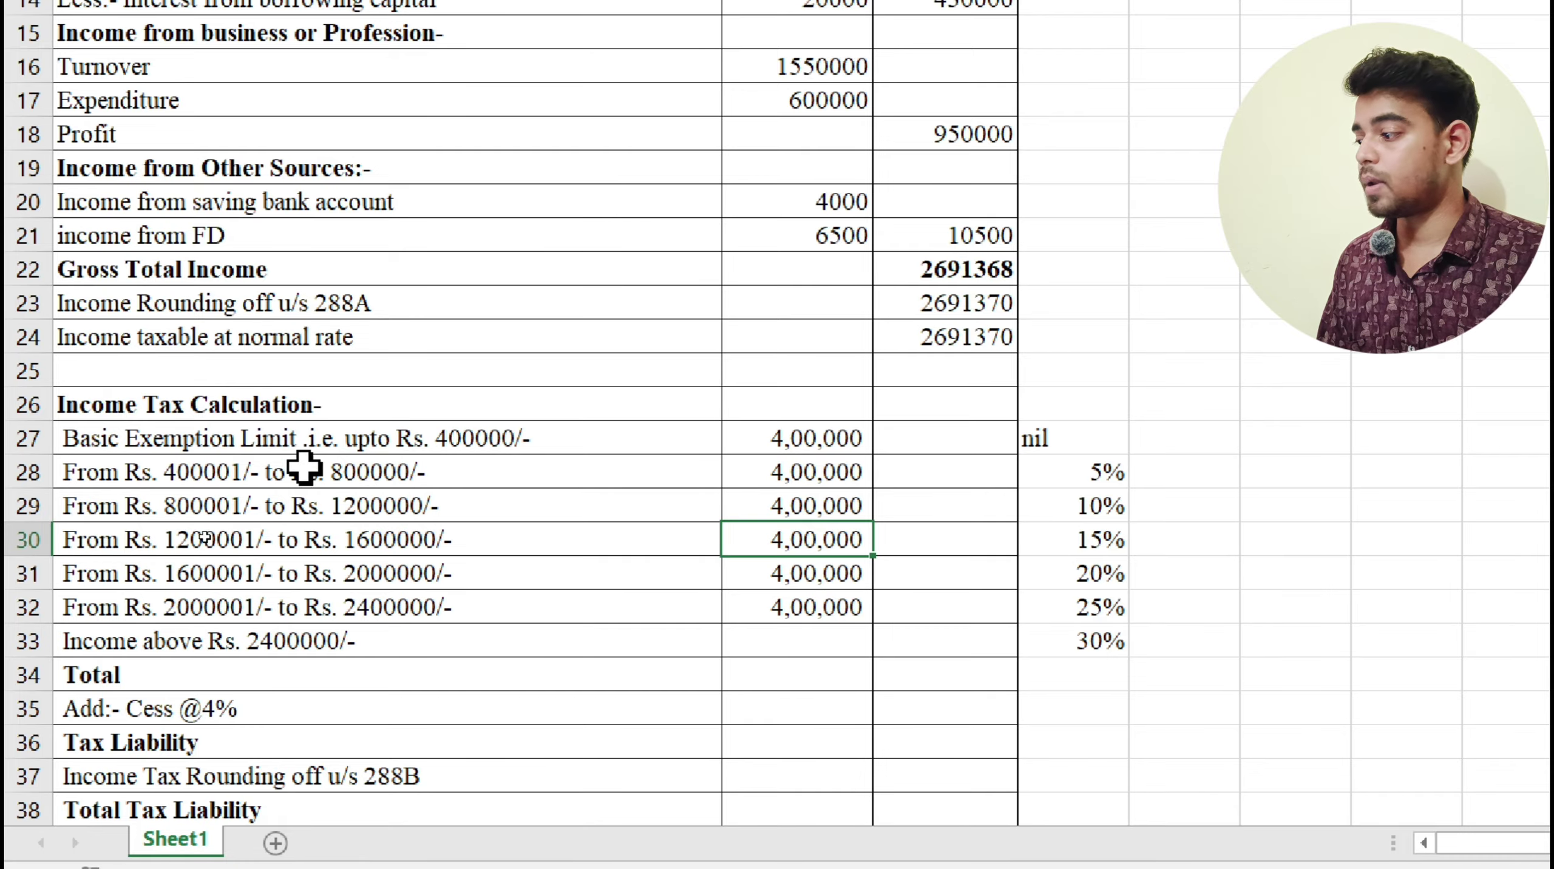
pyautogui.click(901, 433)
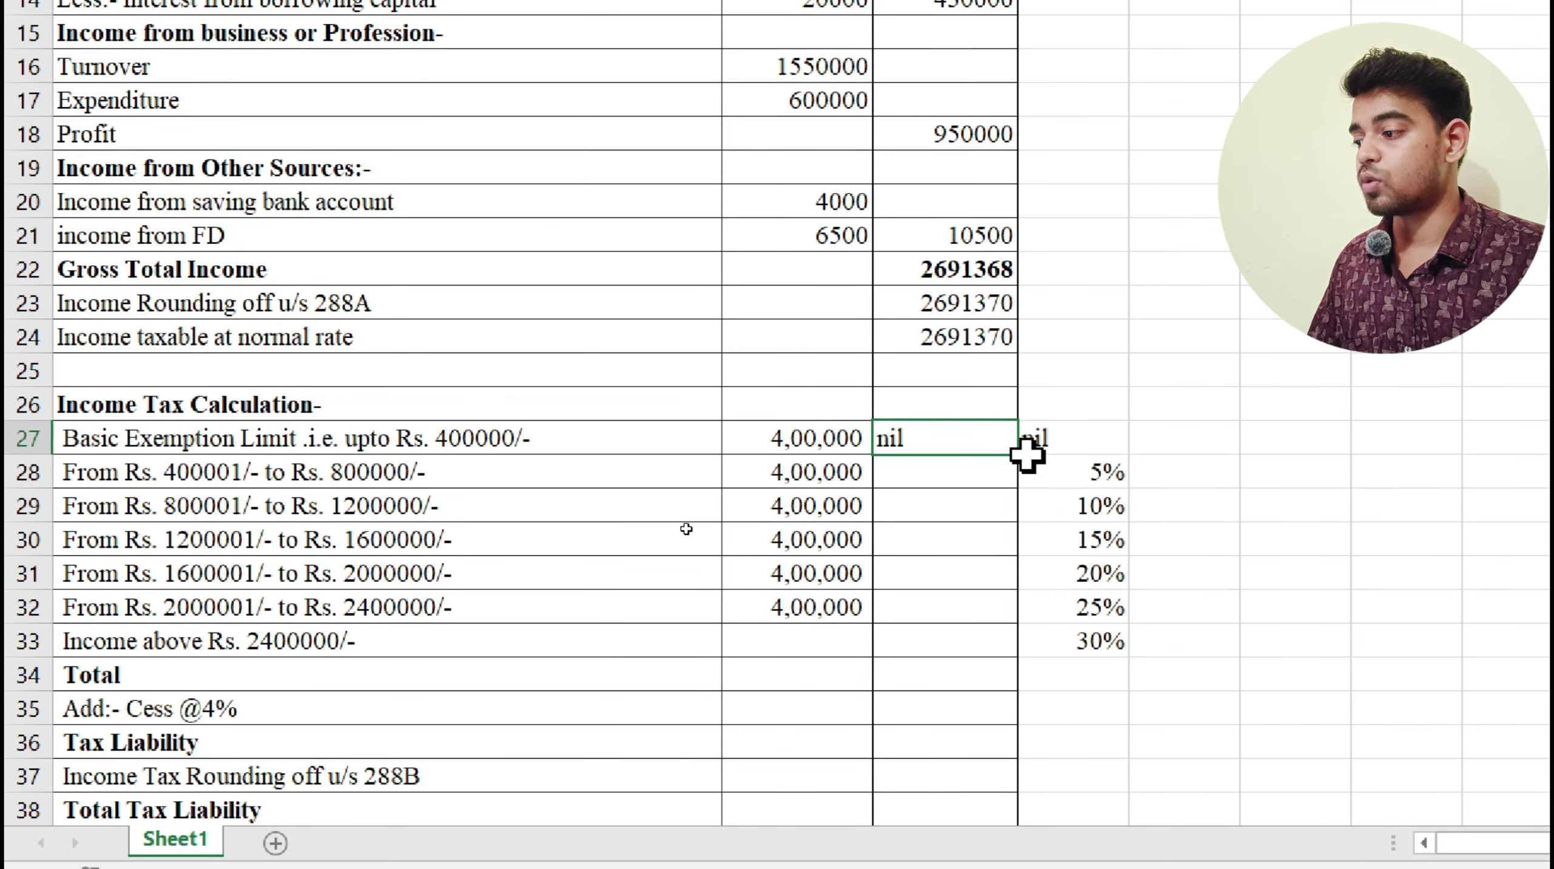
pyautogui.press('Return')
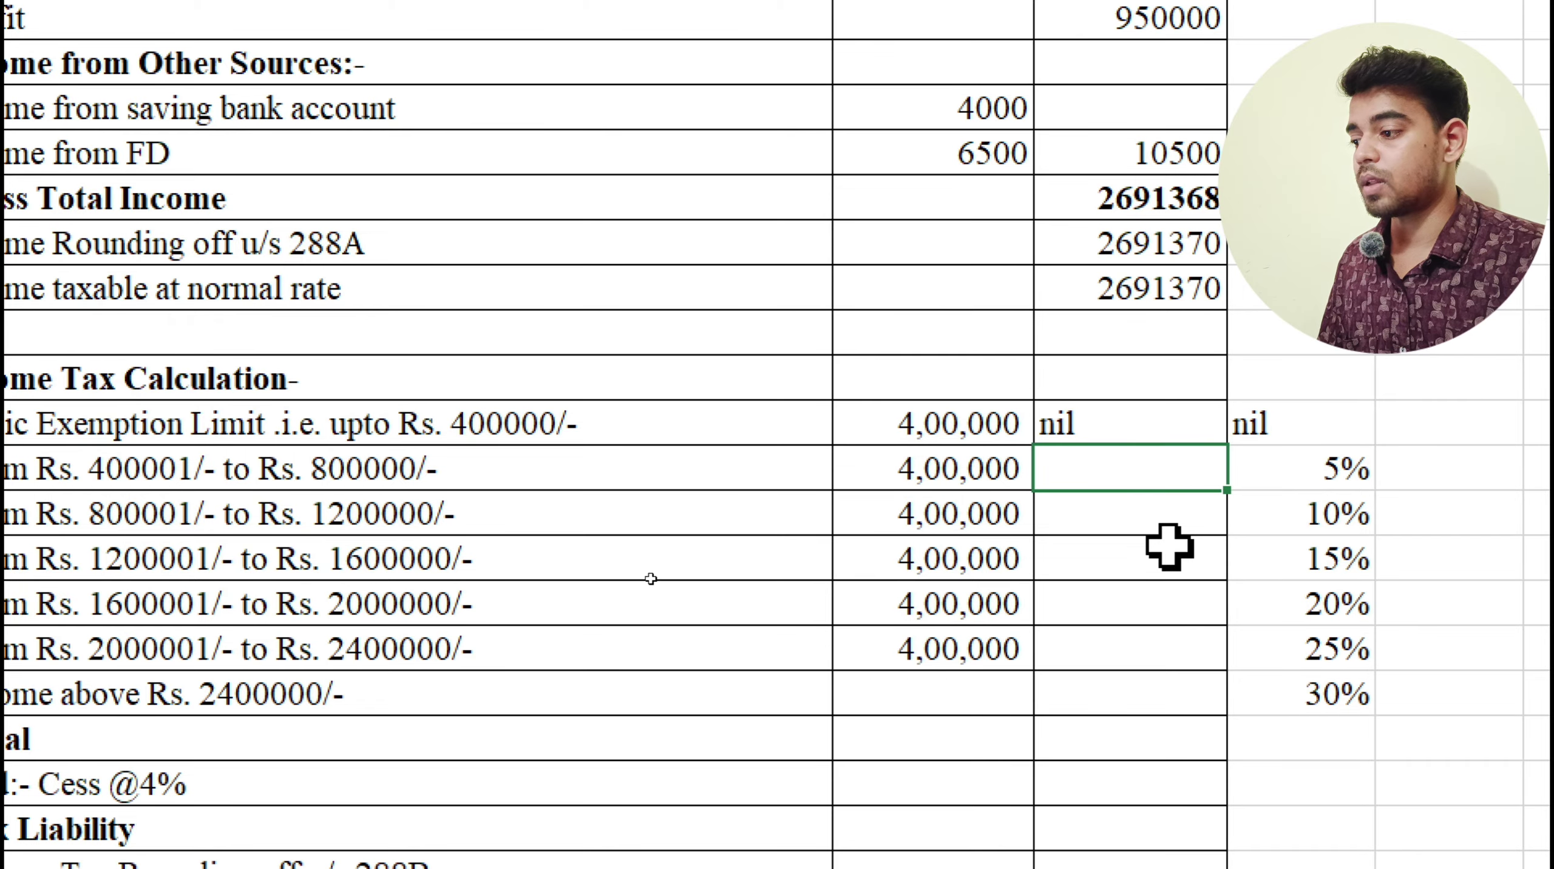
# Calculate the tax on the Rs. 400001 to 800000 slab in C28 by multiplying B28 by 5%.
pyautogui.press('Down')
pyautogui.press('Down')
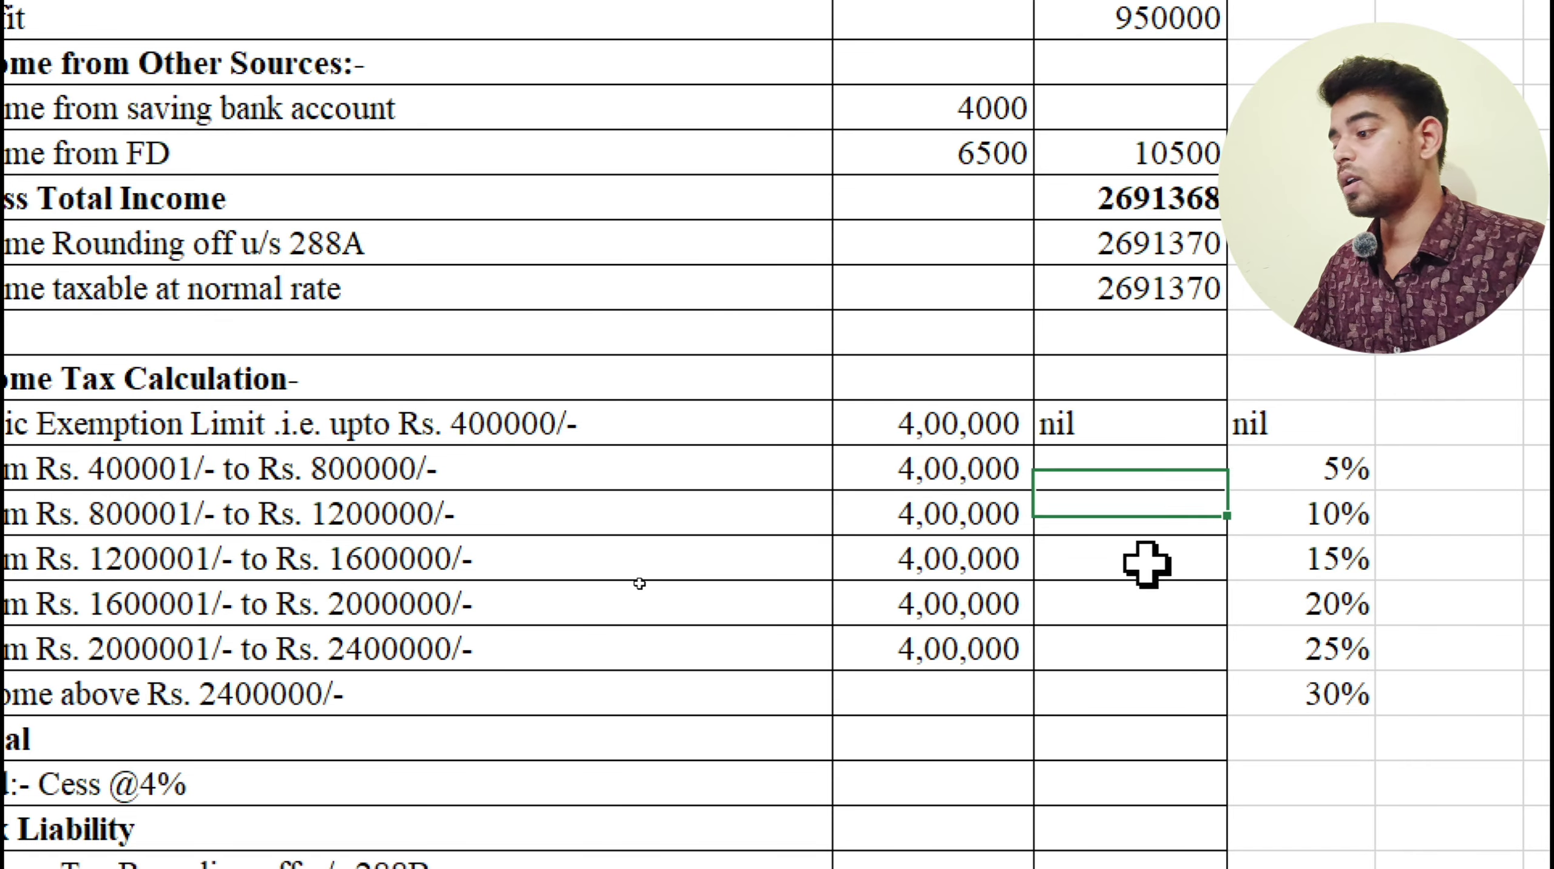
pyautogui.press('Up')
pyautogui.press('Up')
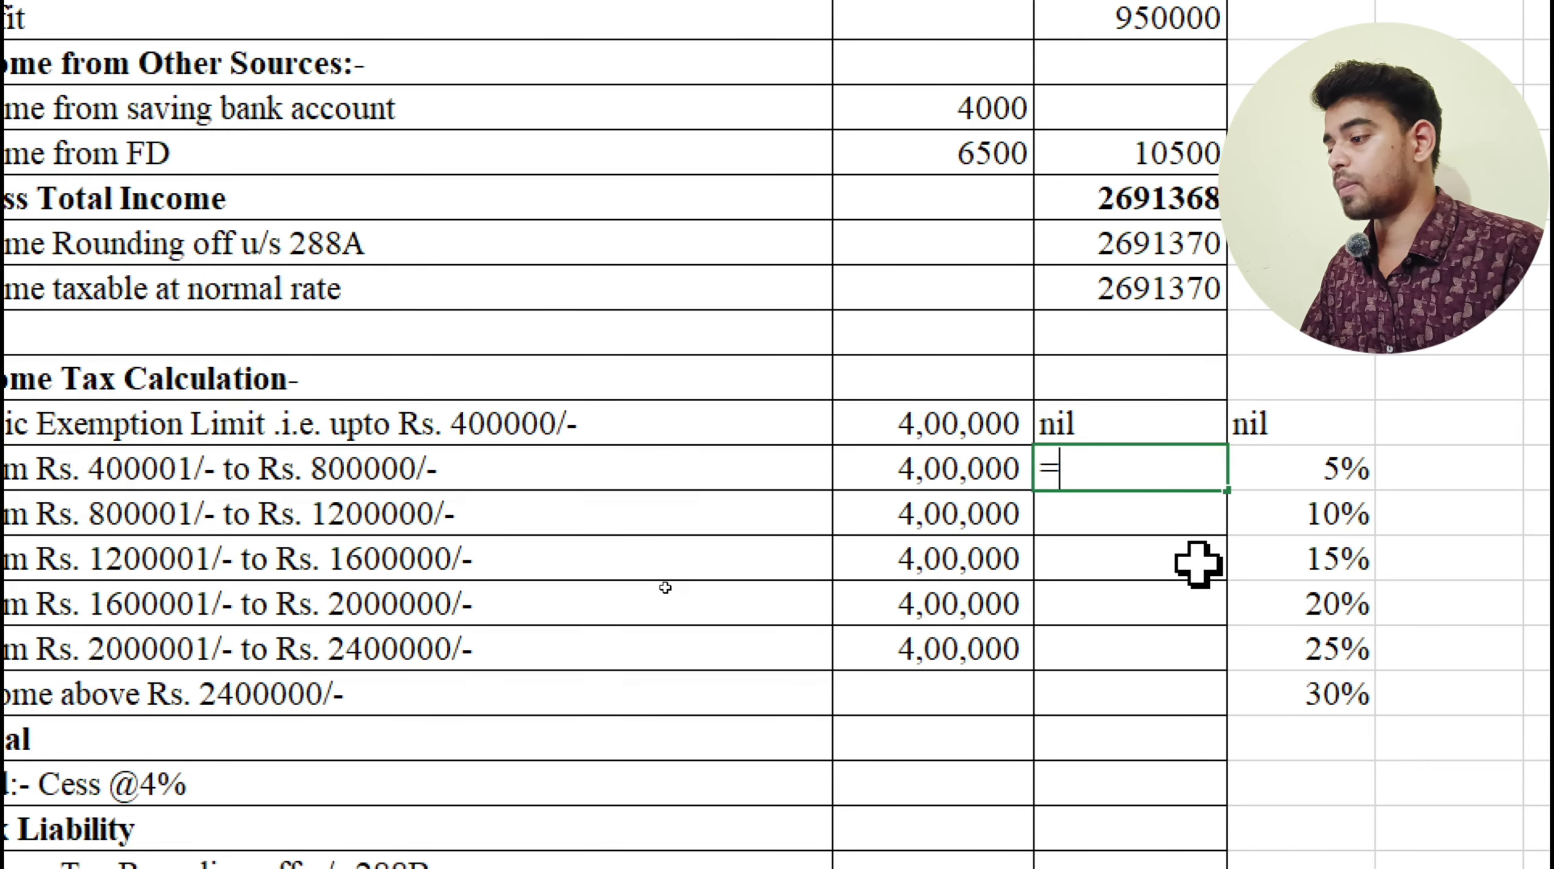
pyautogui.click(956, 478)
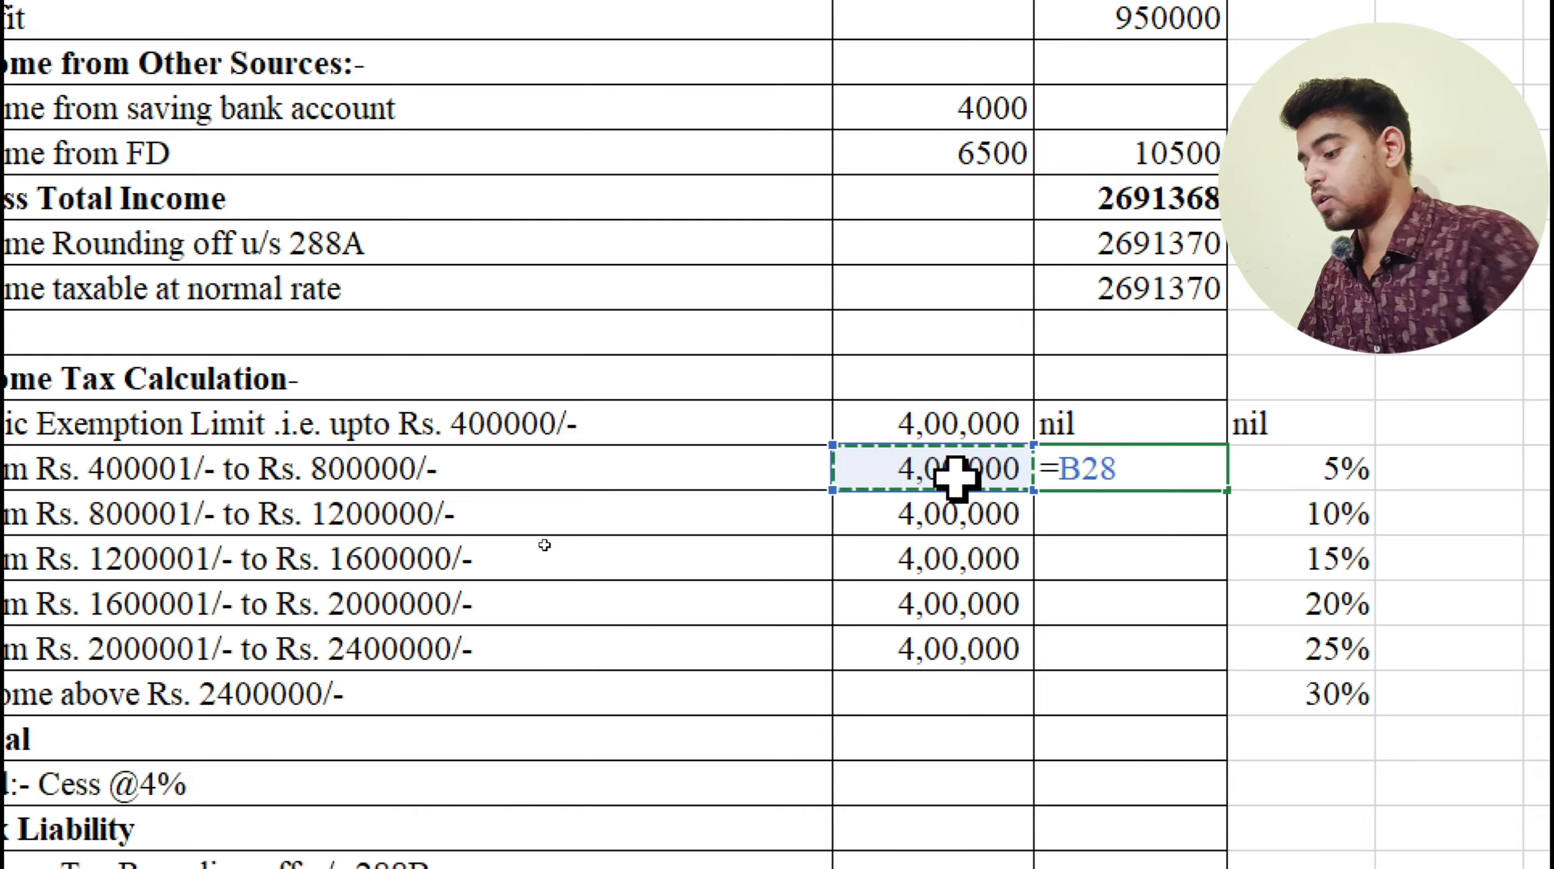
pyautogui.write('*')
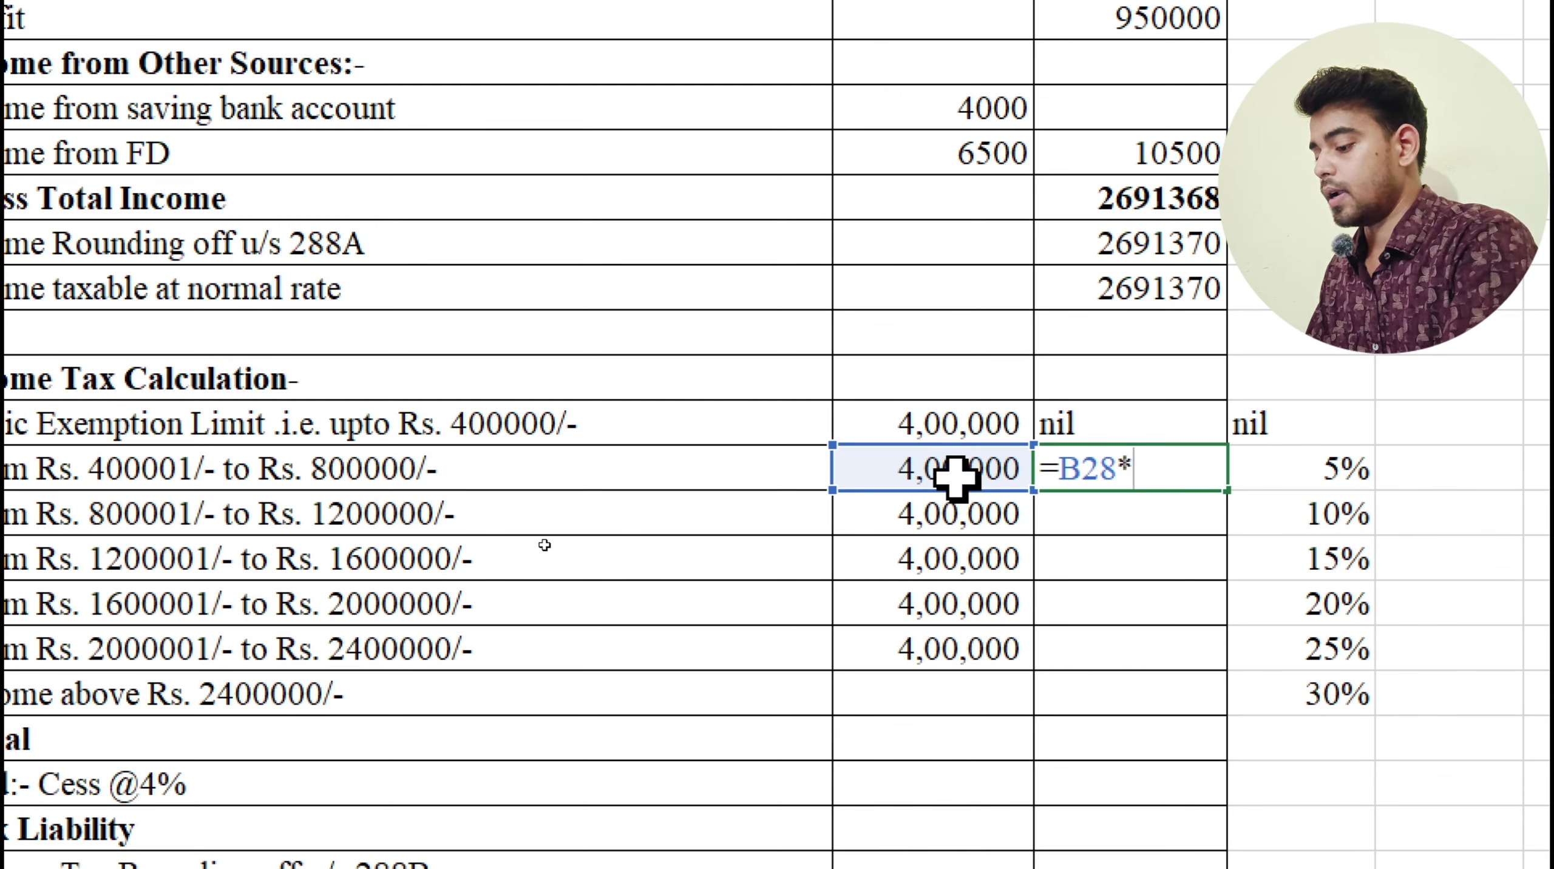
pyautogui.press('Return')
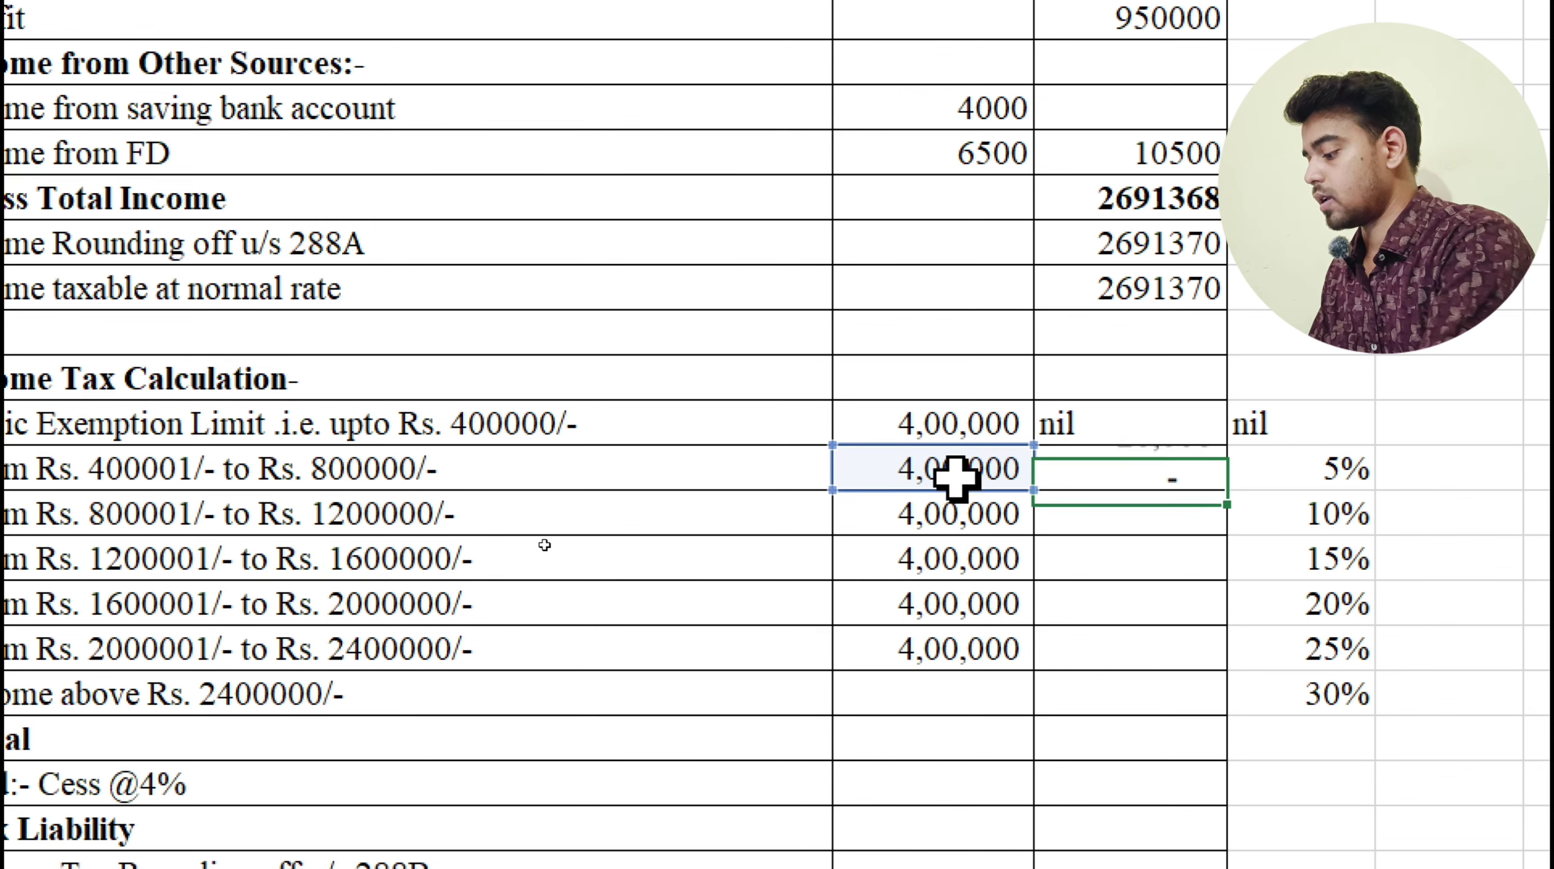
pyautogui.click(1147, 467)
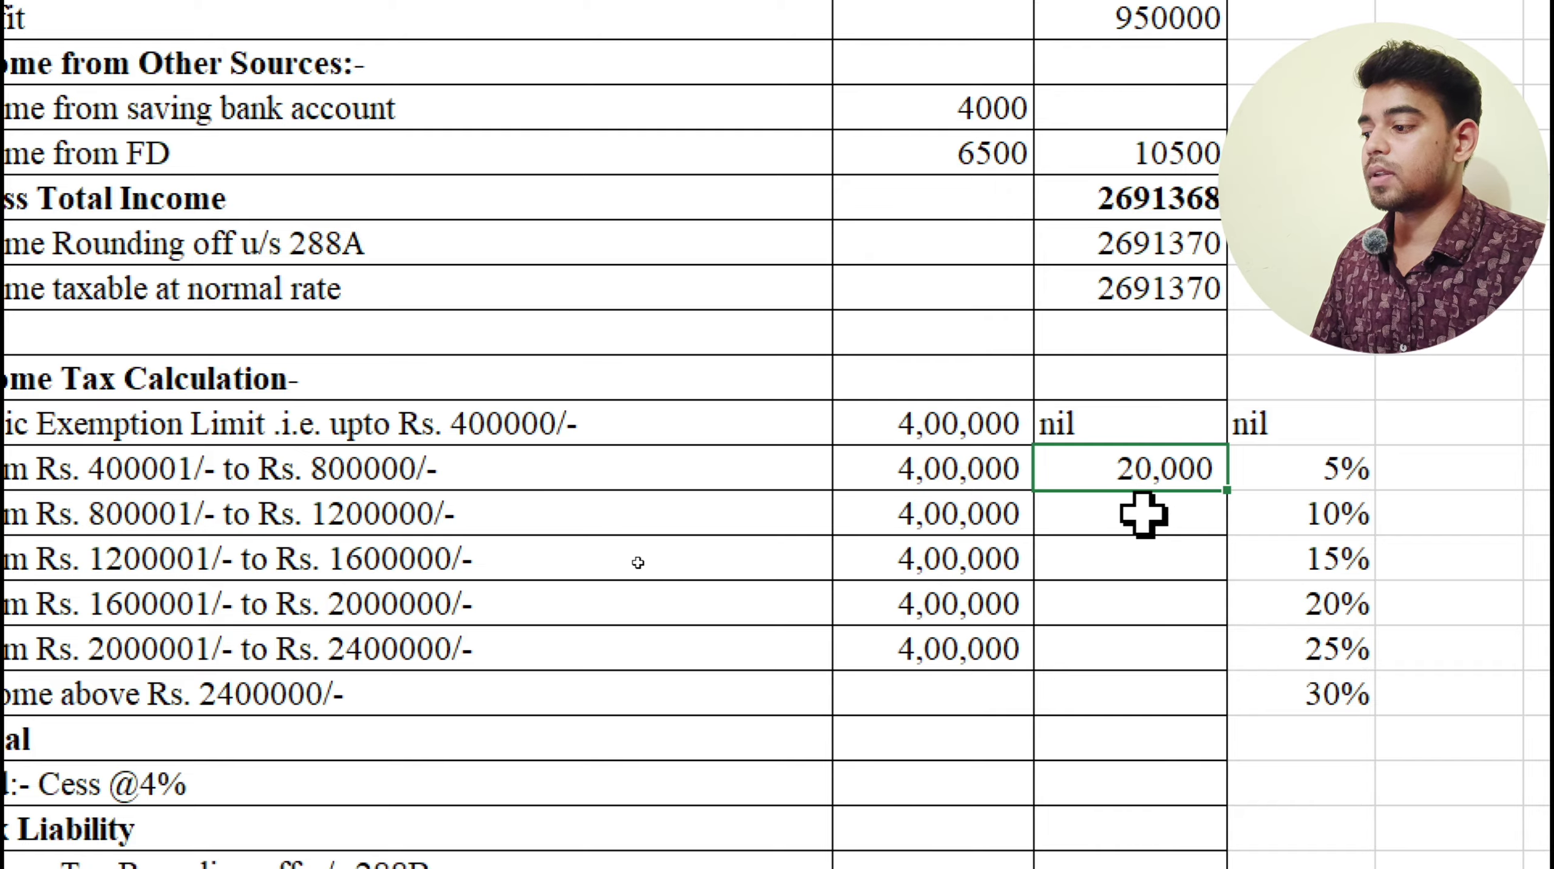
# Calculate the tax on the Rs. 800001 to 1200000 slab in C29 by multiplying B29 by 10%.
pyautogui.click(1111, 514)
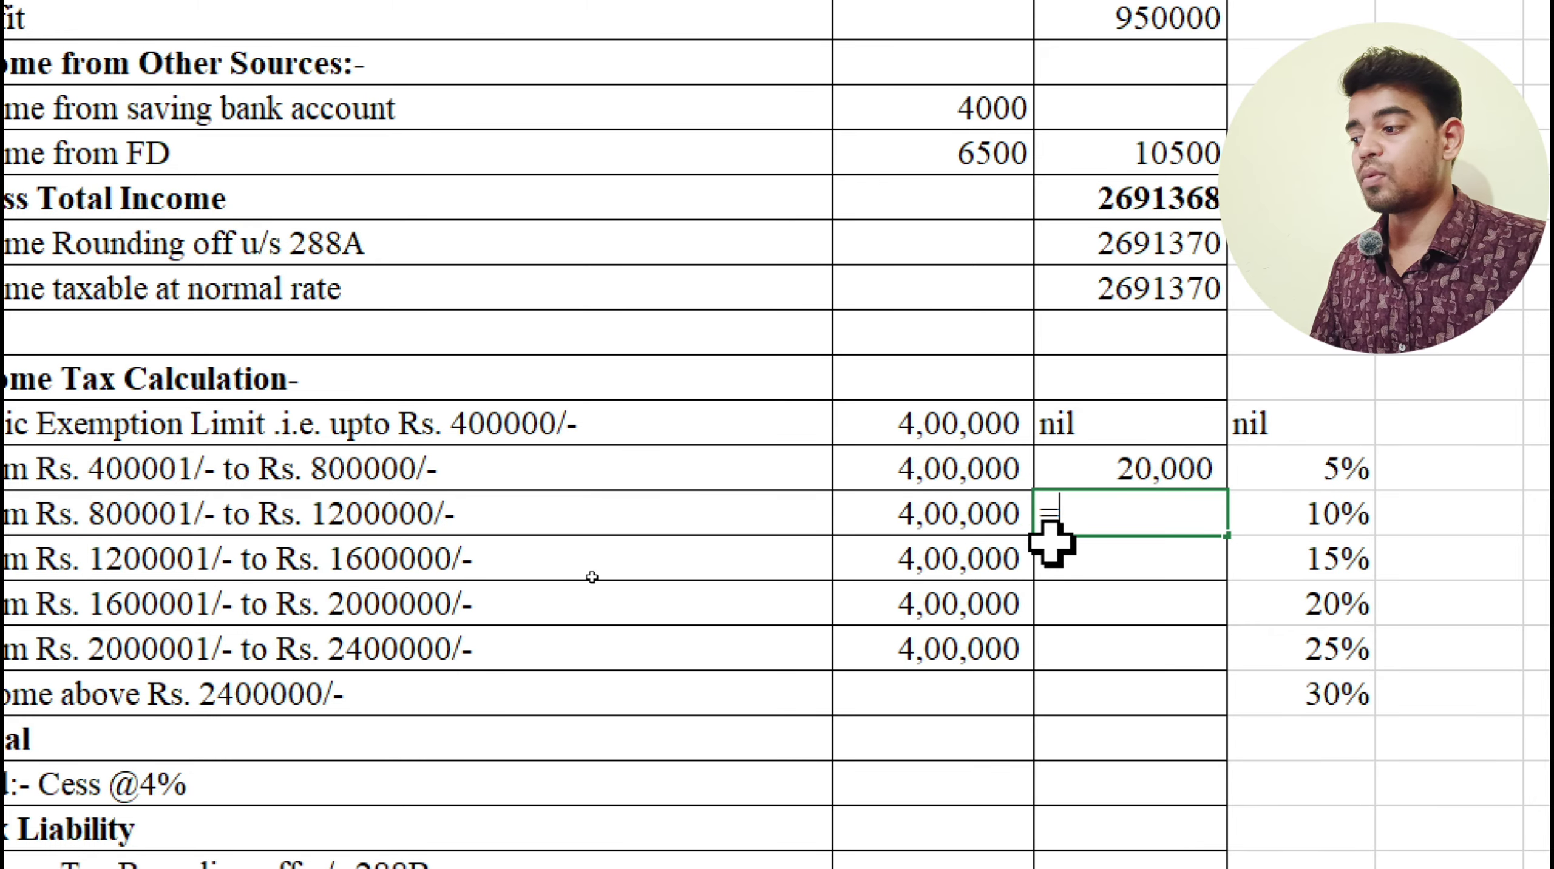
pyautogui.click(948, 518)
pyautogui.write('*')
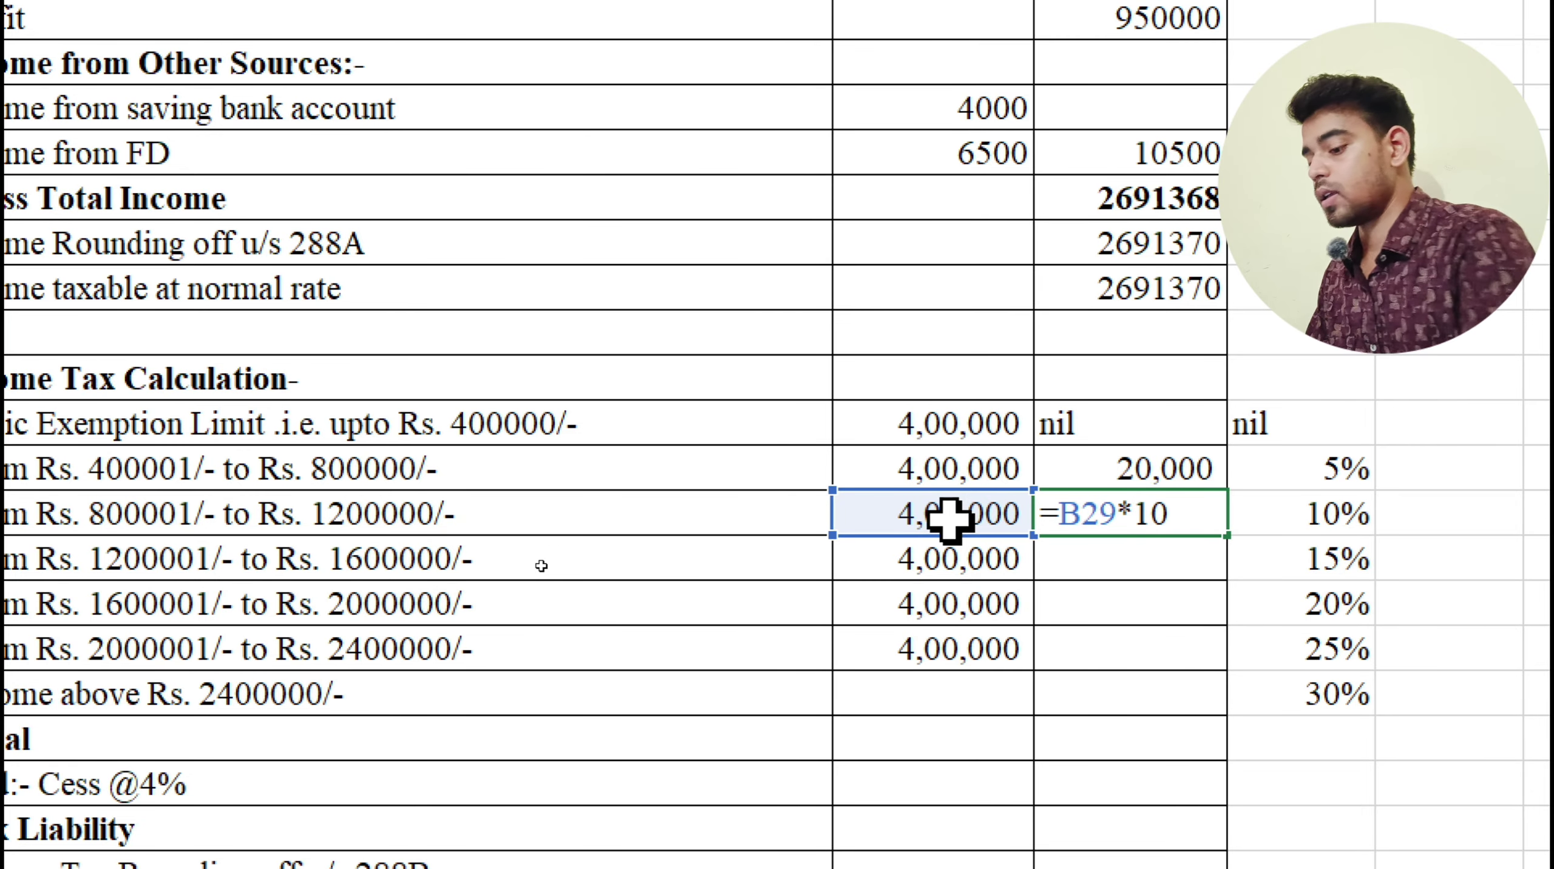
pyautogui.press('Return')
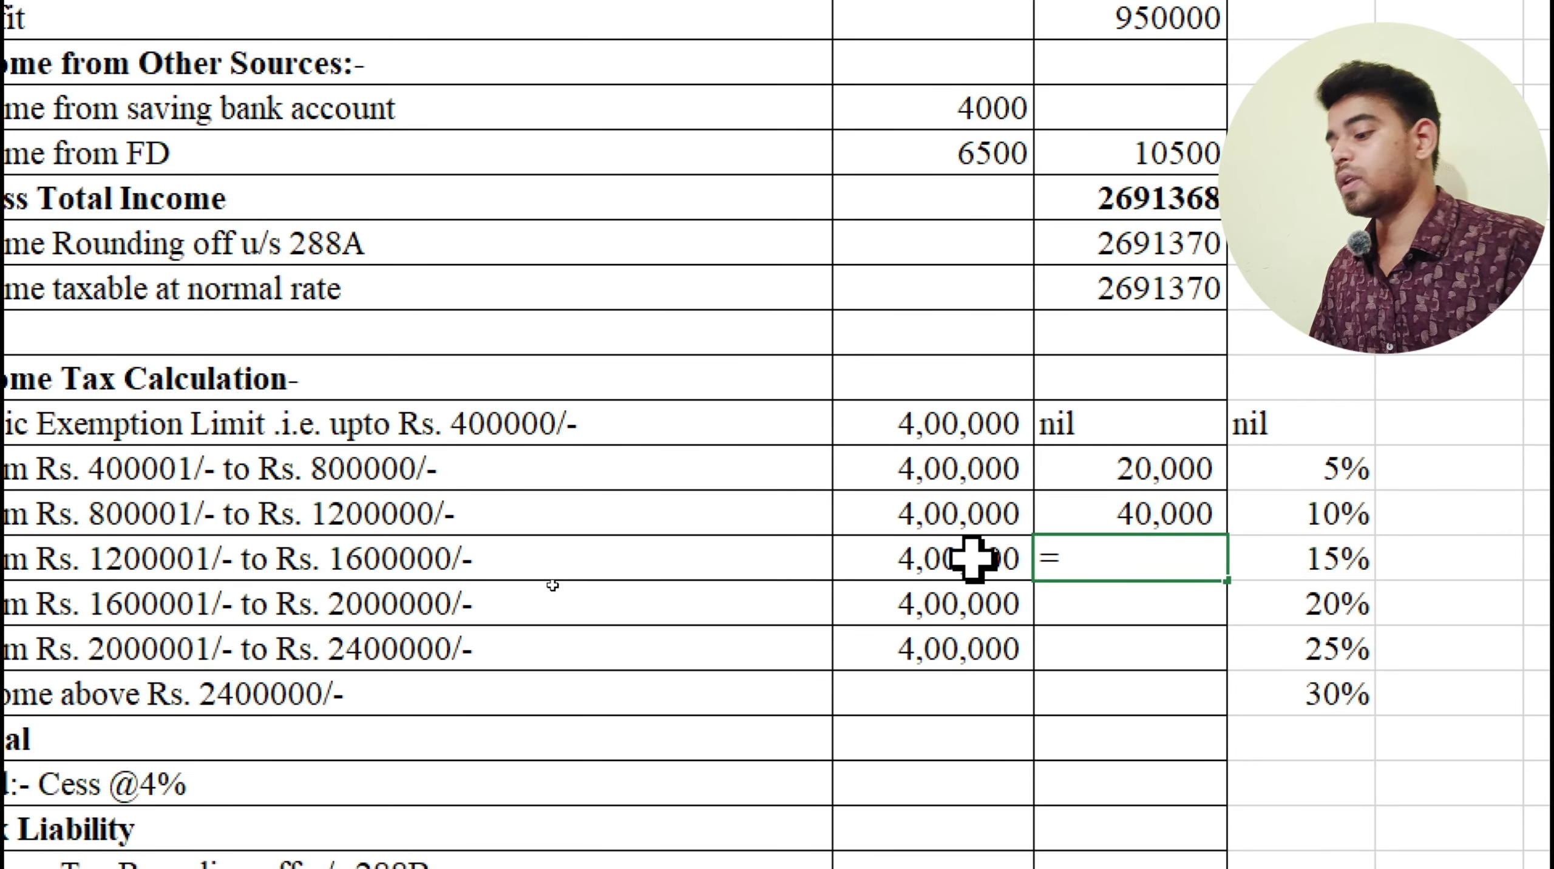
# Calculate the tax on the Rs. 1200001 to 1600000 slab in C30, using =B30*15%.
pyautogui.click(973, 559)
pyautogui.write('*')
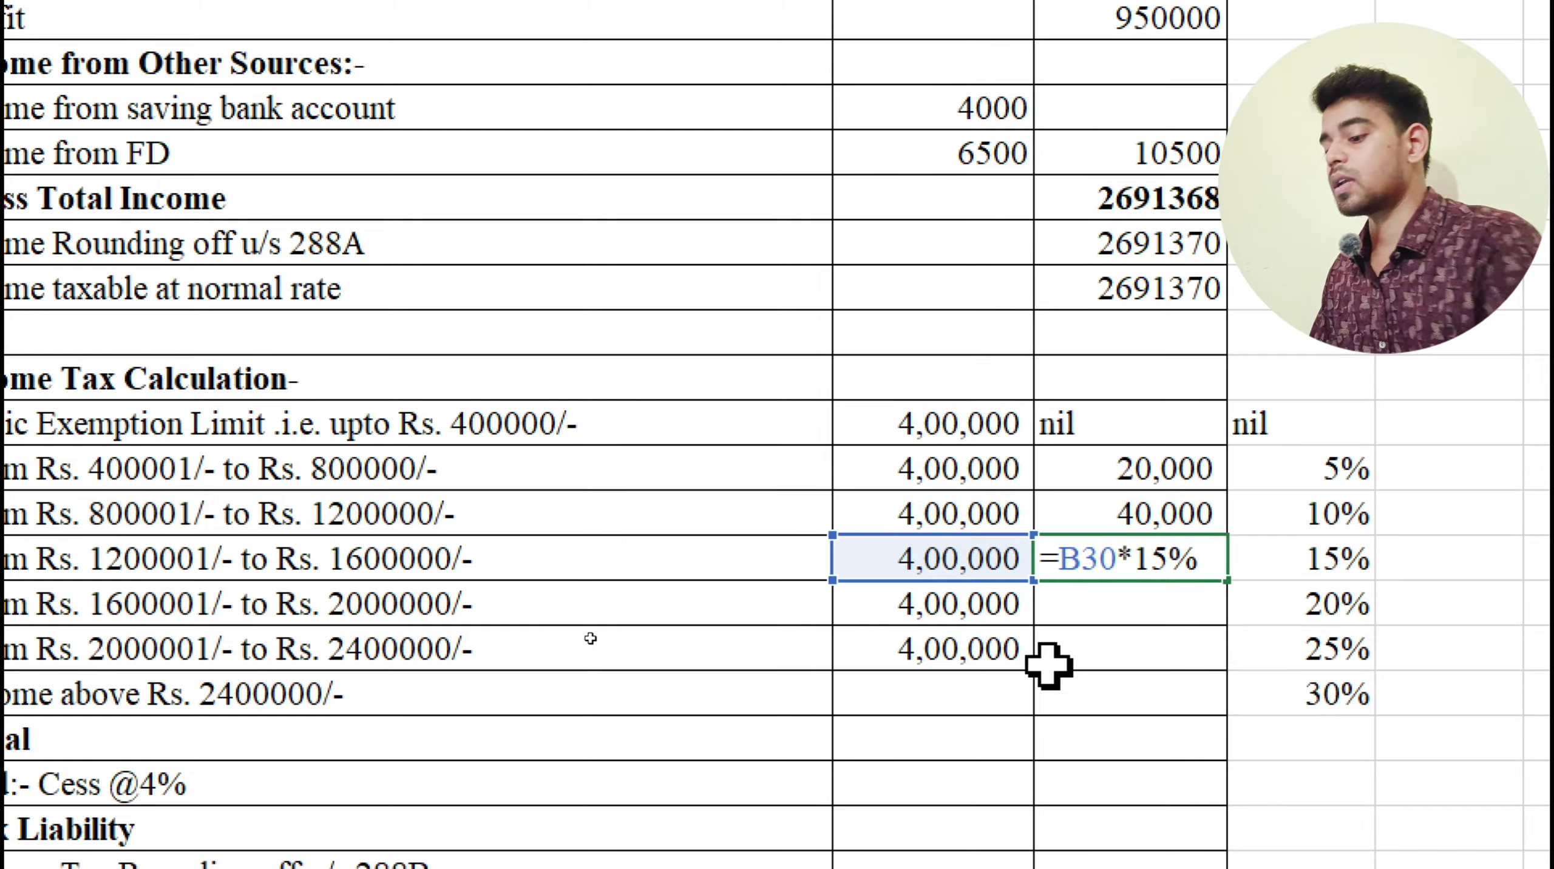
pyautogui.press('Return')
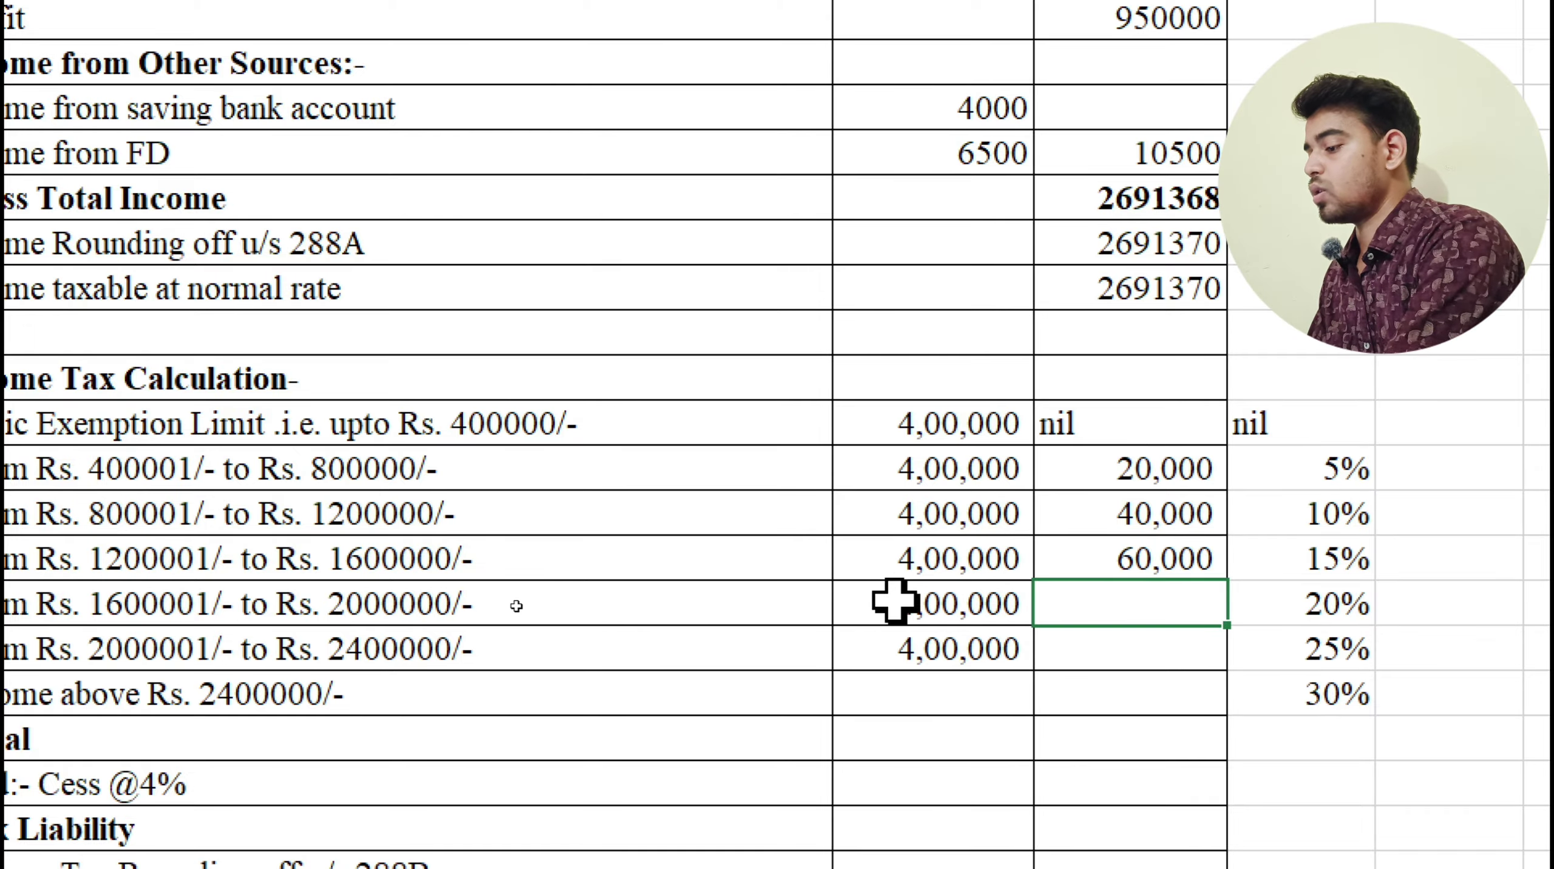
# Calculate the tax on the Rs. 1600001 to 2000000 slab in C31, using =B31*20%.
pyautogui.write('=')
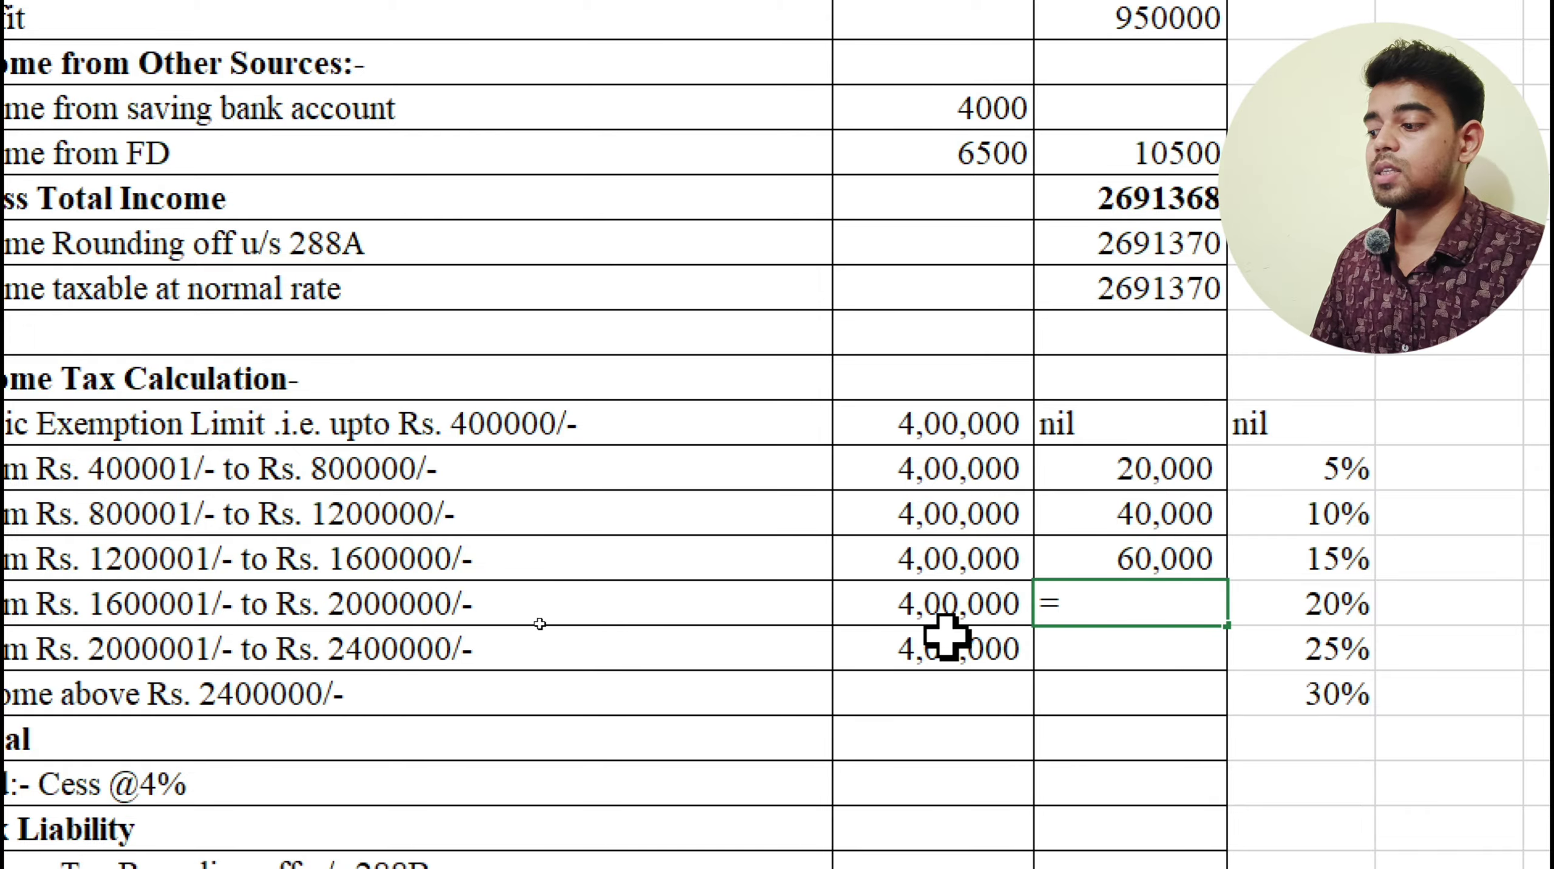
pyautogui.click(967, 603)
pyautogui.write('*2')
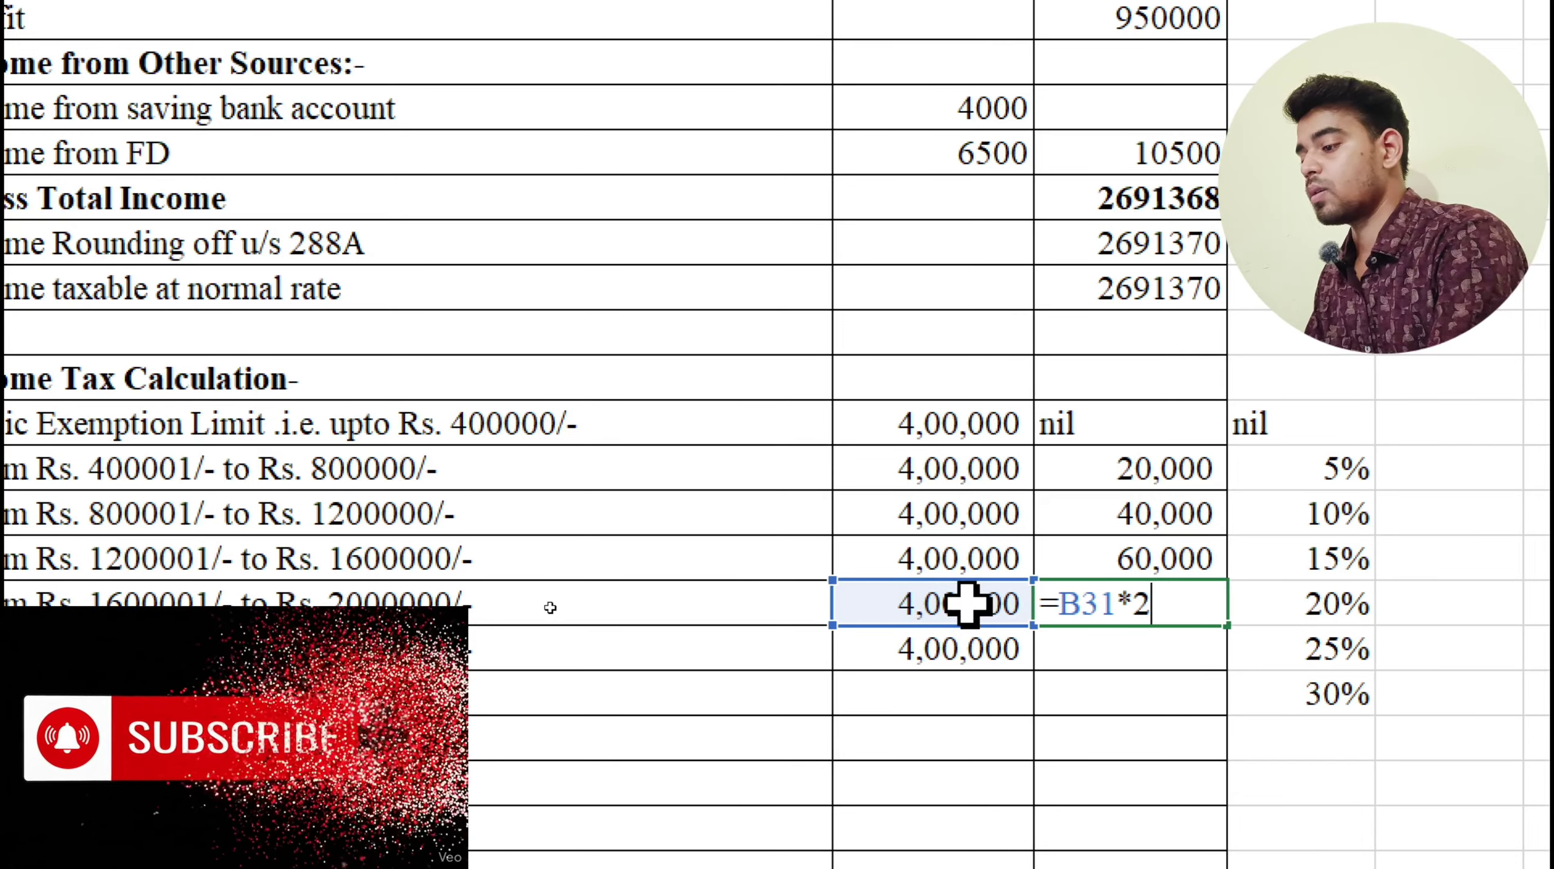
pyautogui.write('0%')
pyautogui.press('Return')
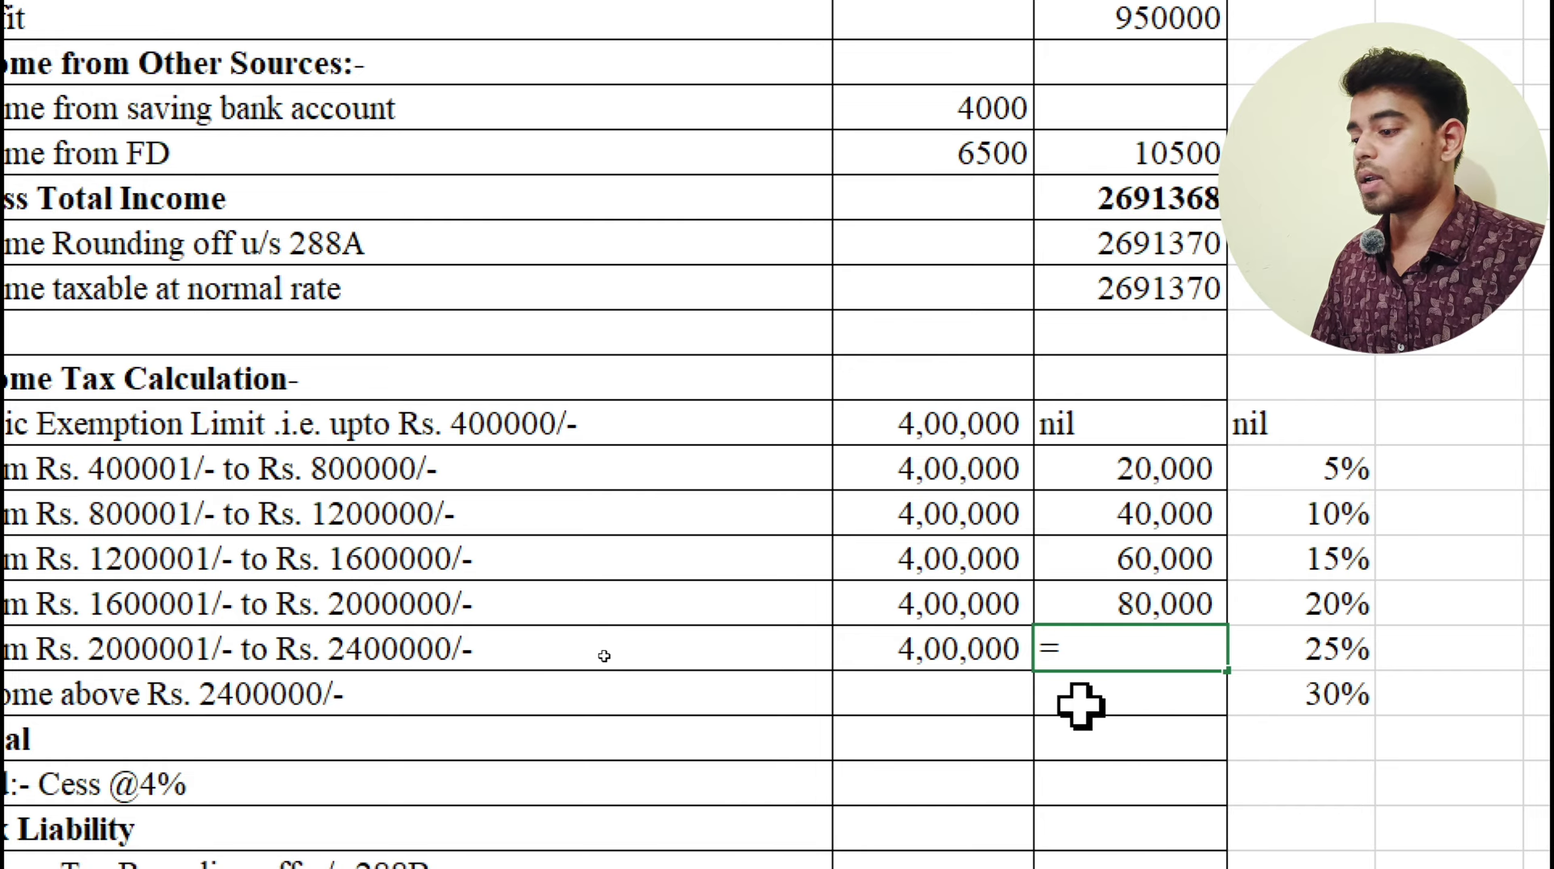
# Calculate the tax on the Rs. 2000001 to 2400000 slab in C32, using =B32*25%.
pyautogui.click(956, 657)
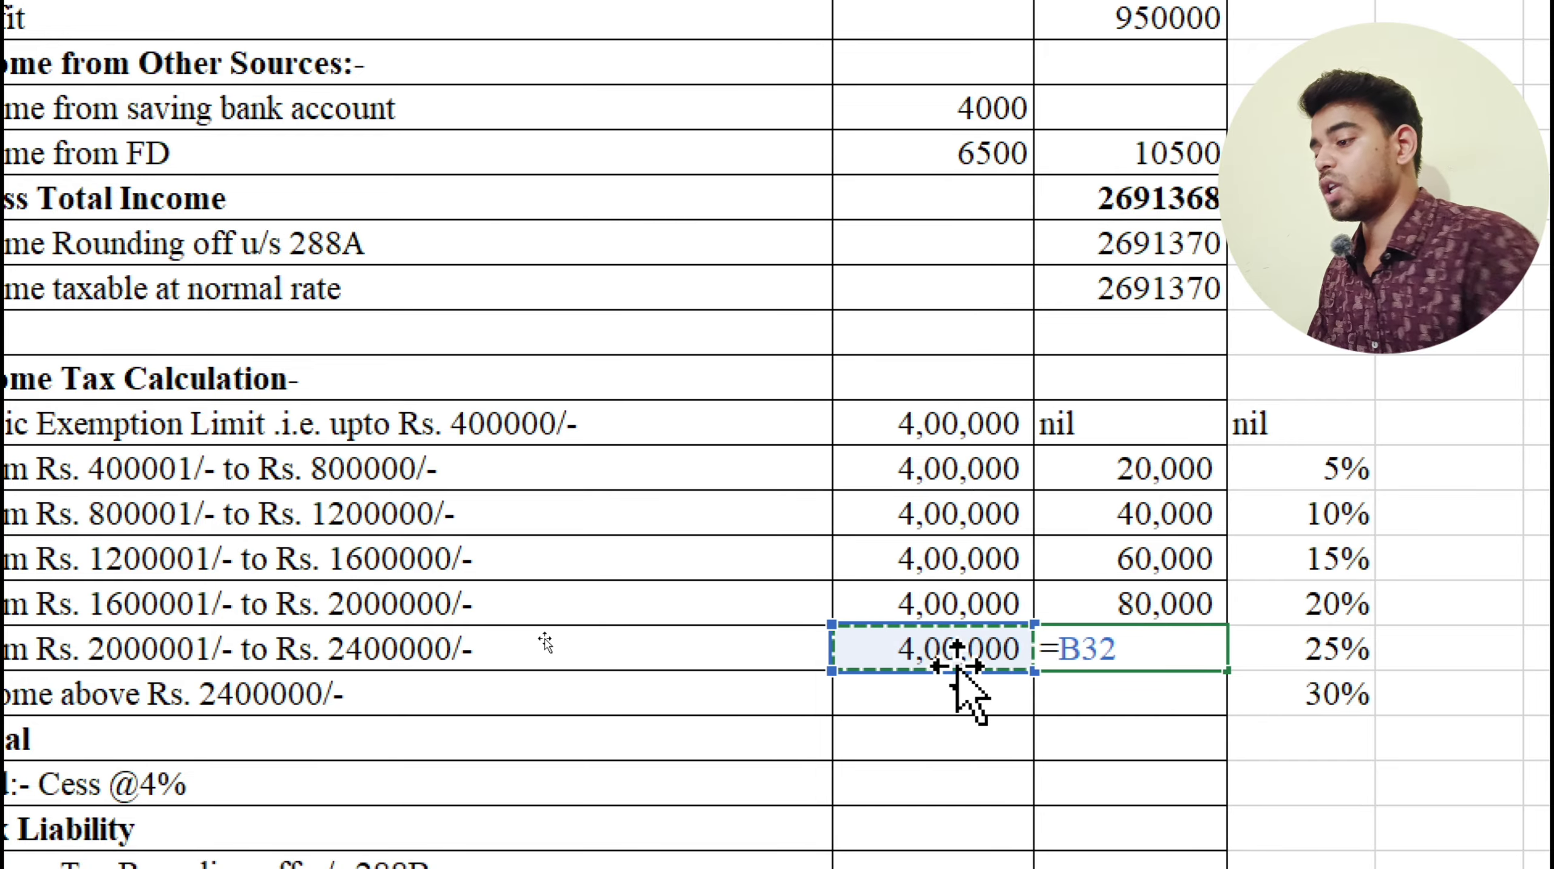
pyautogui.write('*')
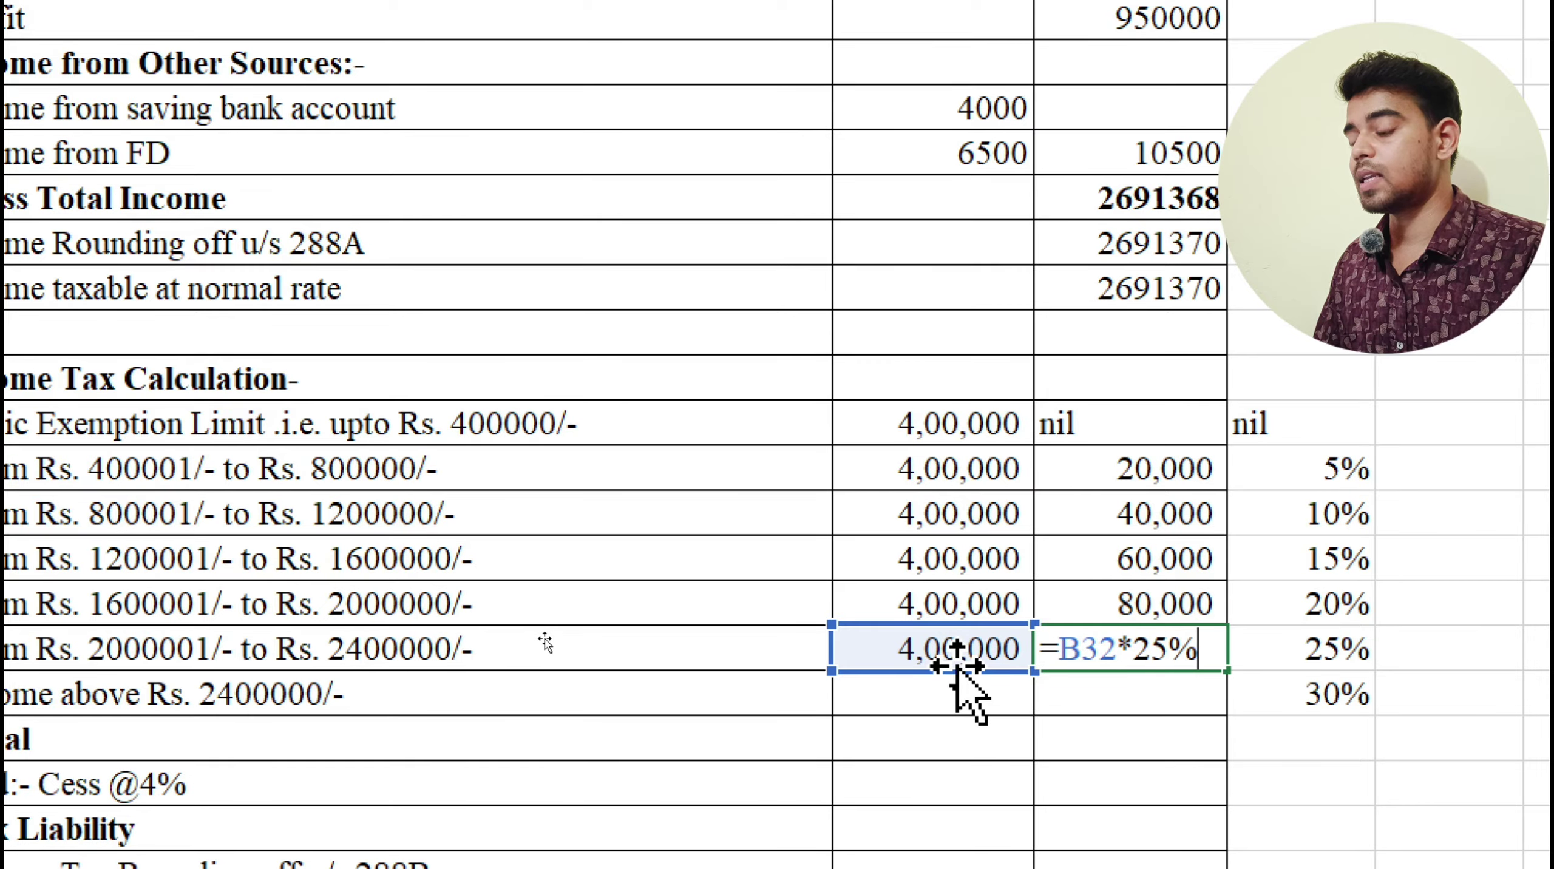
pyautogui.press('Return')
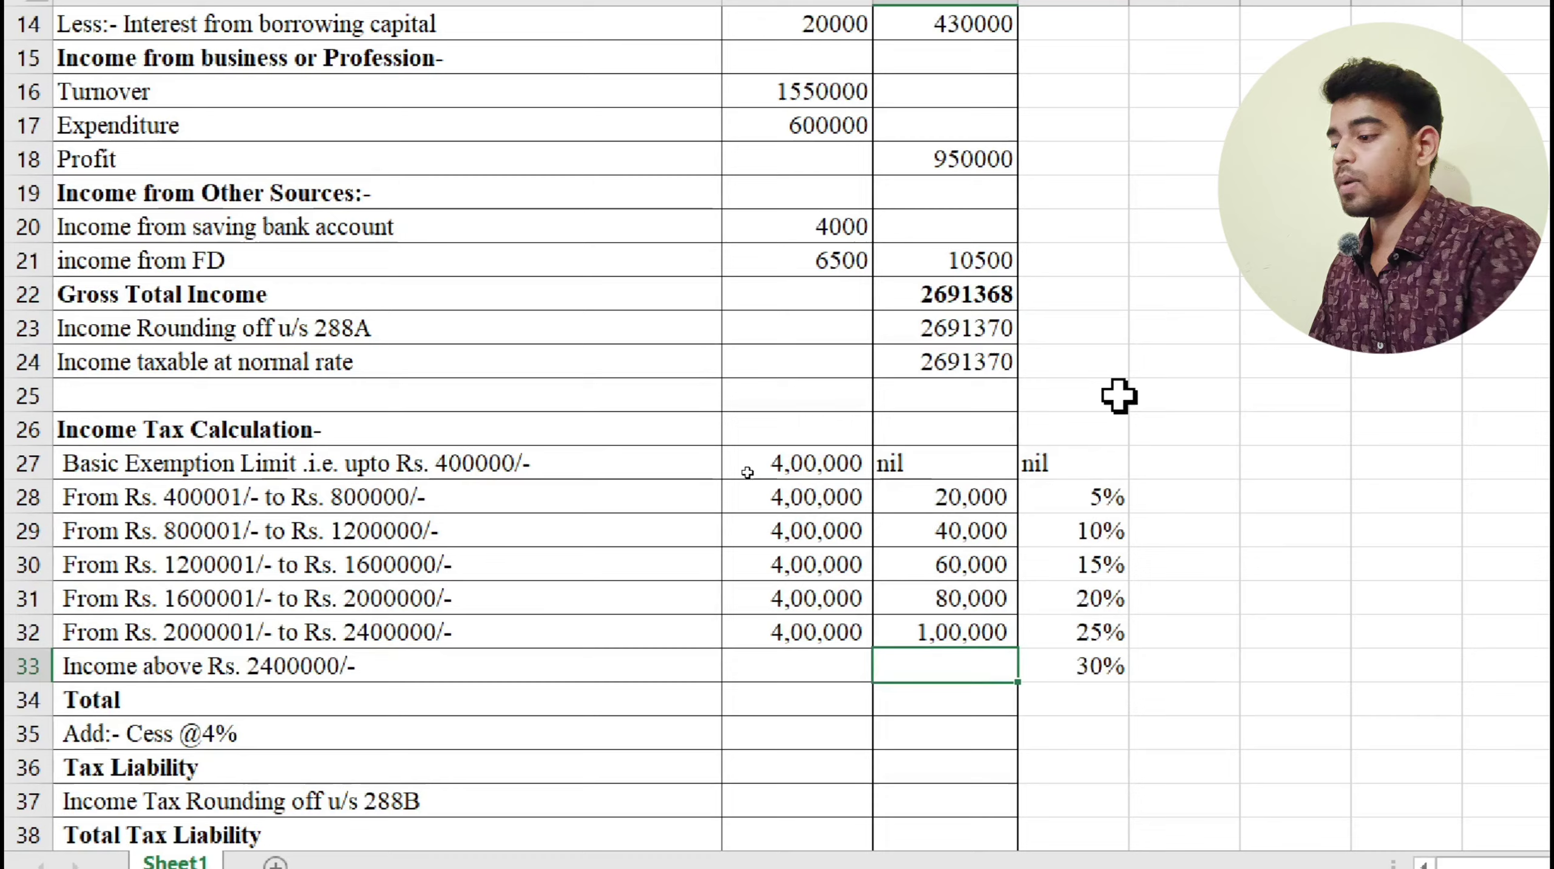
pyautogui.click(1172, 385)
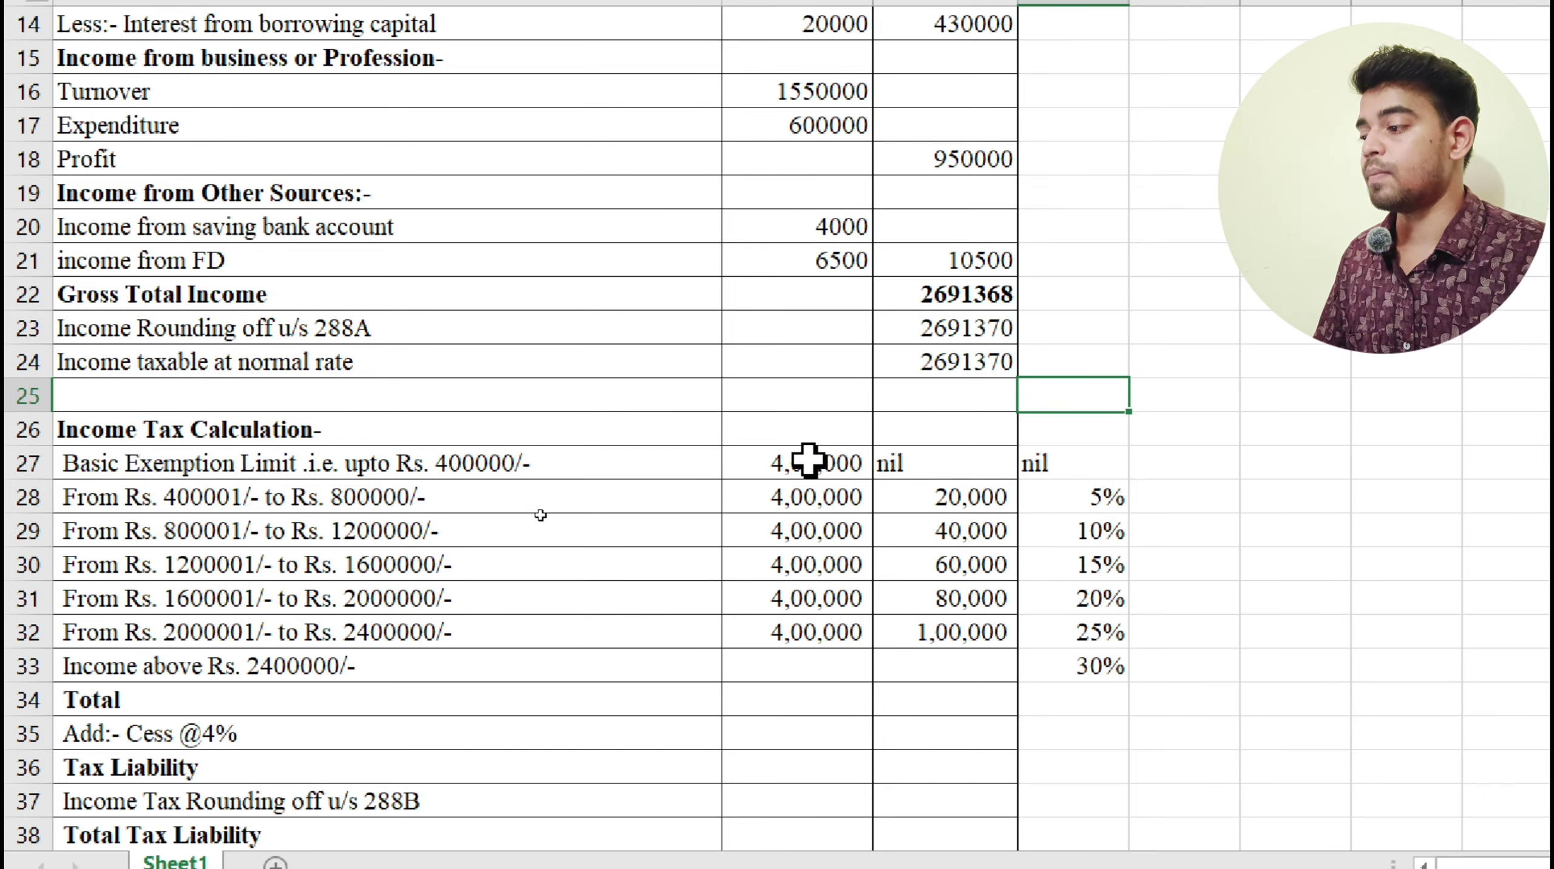
# Calculate the income above Rs. 2400000 in B33 by subtracting each slab amount in B27 through B32 from the taxable income in C24.
pyautogui.moveTo(808, 460); pyautogui.dragTo(808, 632)
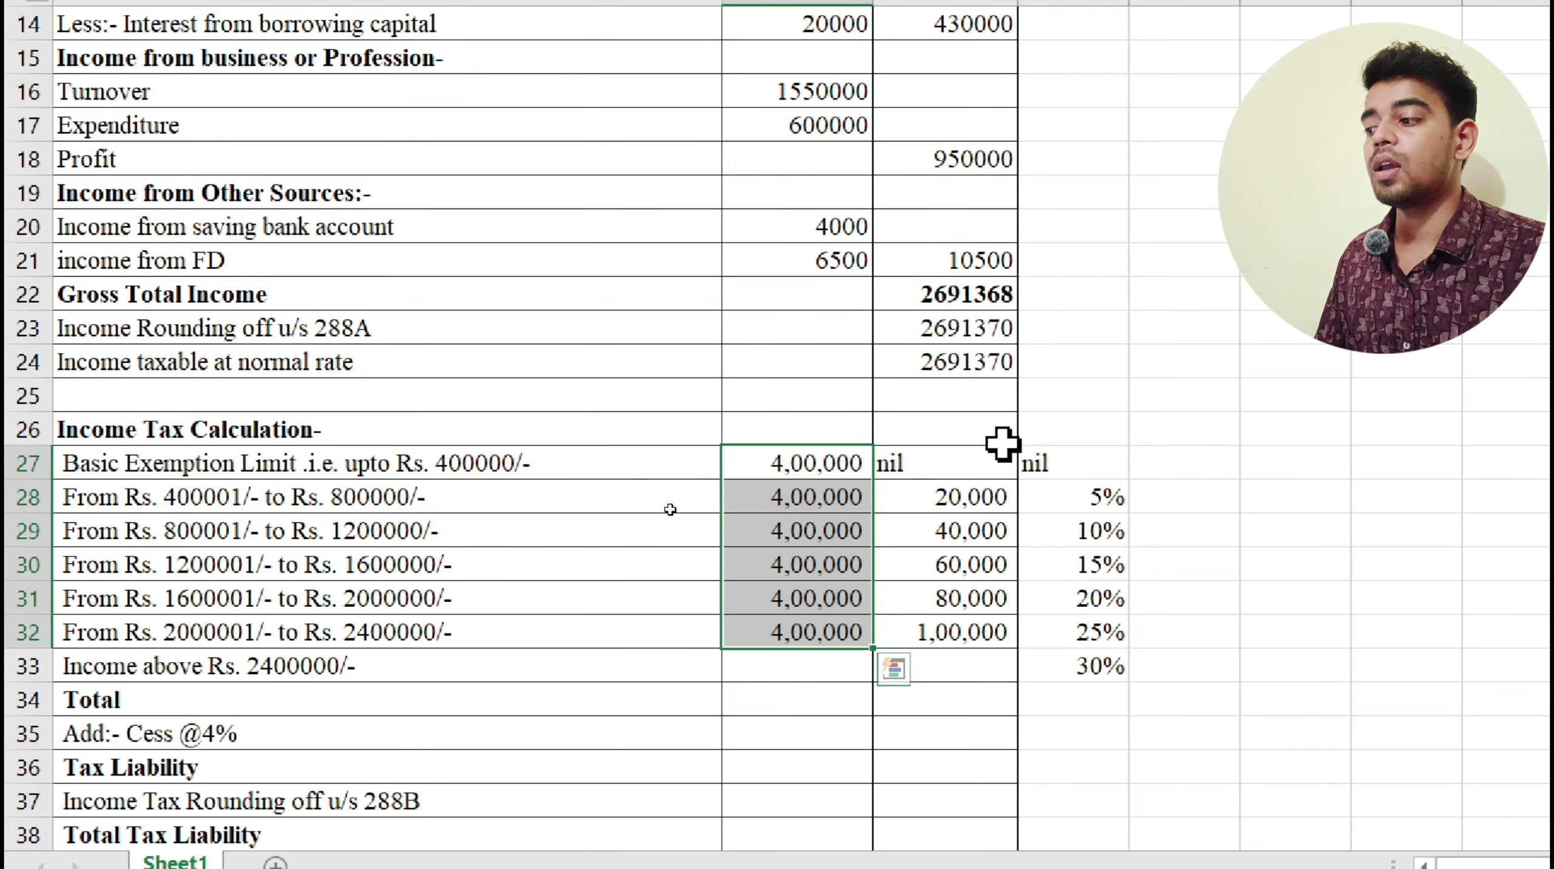
pyautogui.click(814, 668)
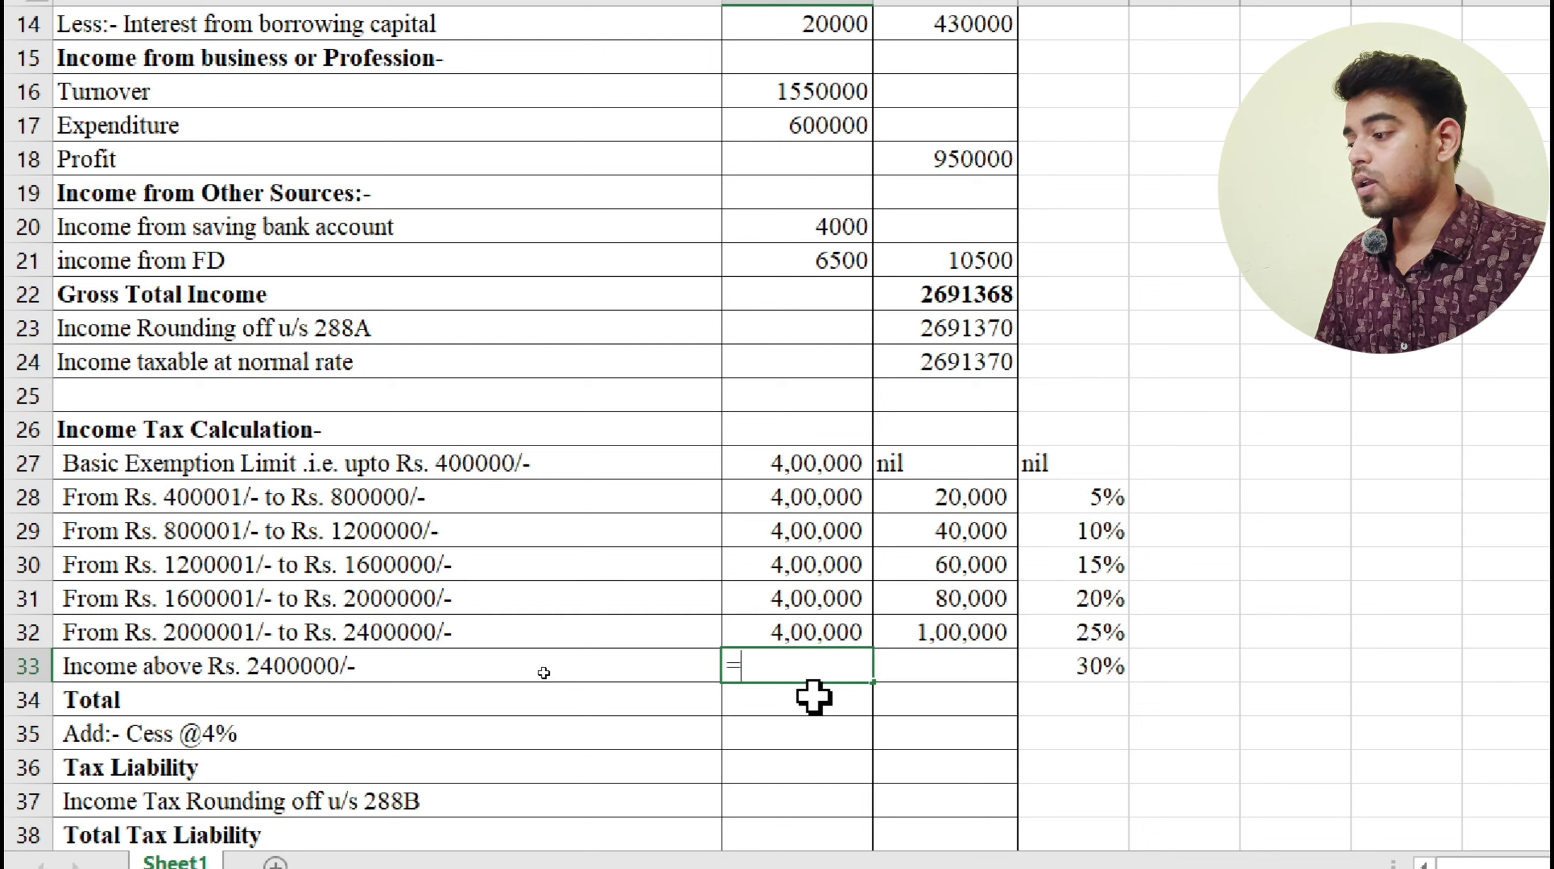
pyautogui.click(960, 365)
pyautogui.write('-')
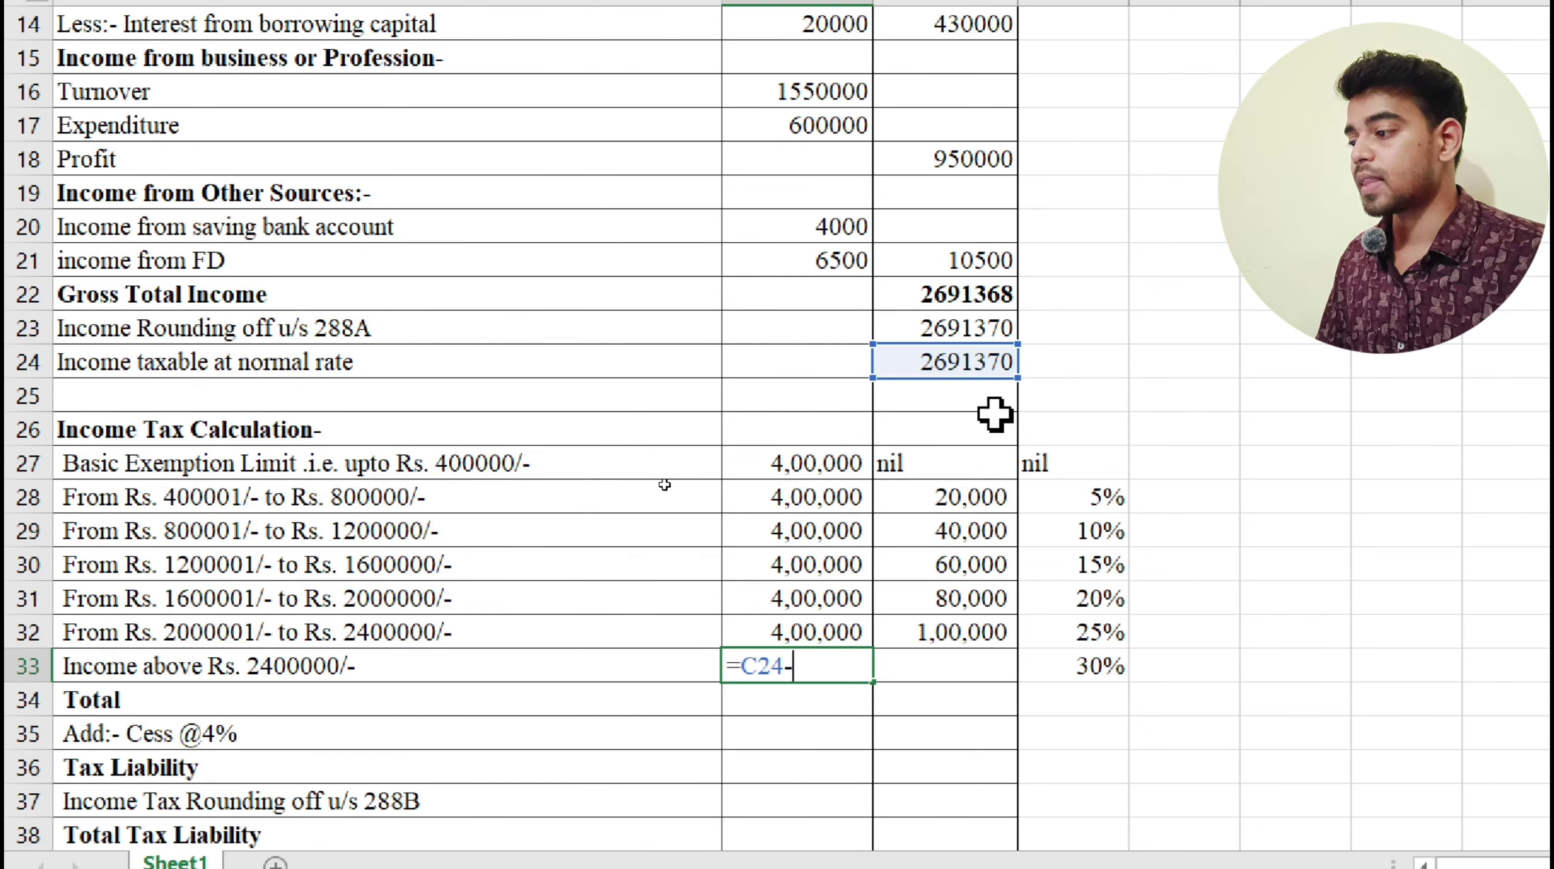
pyautogui.click(836, 462)
pyautogui.write('-')
pyautogui.click(836, 497)
pyautogui.write('-')
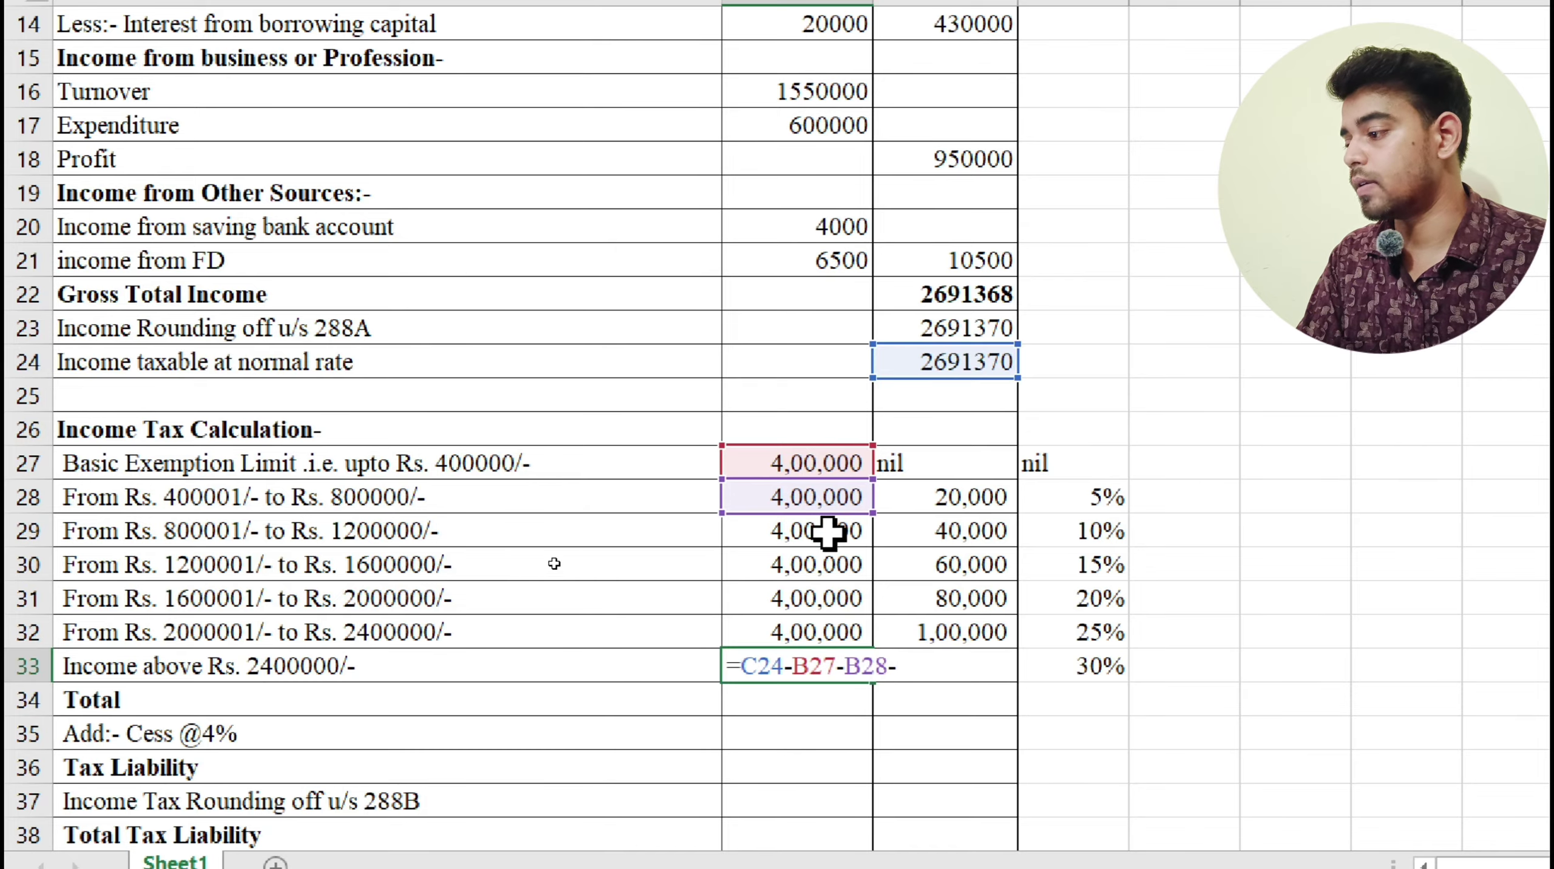
pyautogui.click(829, 532)
pyautogui.write('-')
pyautogui.click(816, 565)
pyautogui.write('-')
pyautogui.click(814, 594)
pyautogui.write('-')
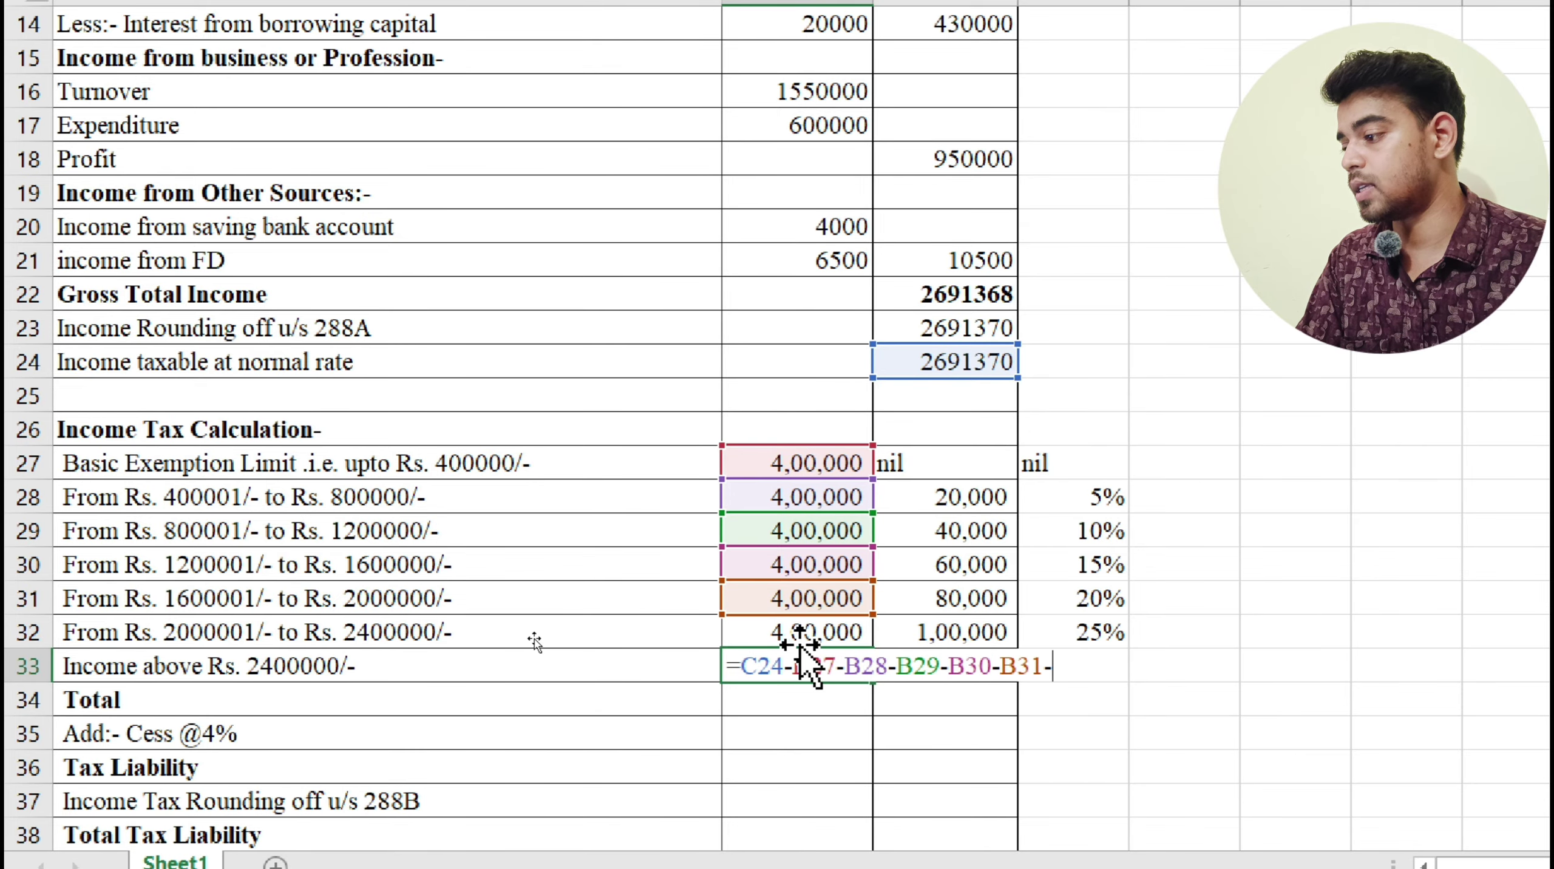
pyautogui.click(803, 633)
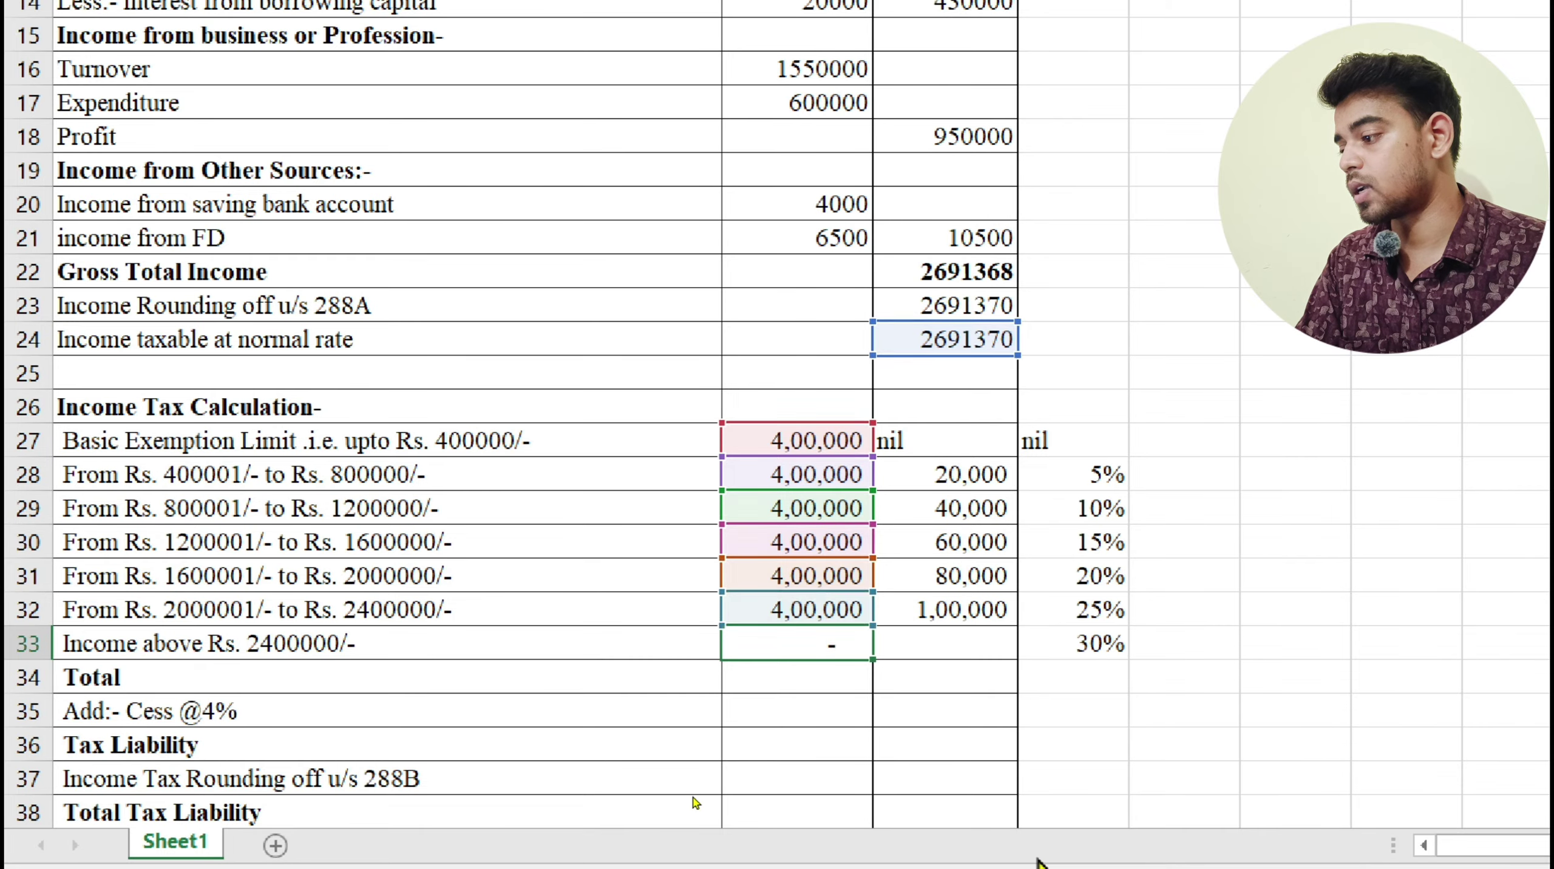
pyautogui.press('Return')
pyautogui.click(794, 636)
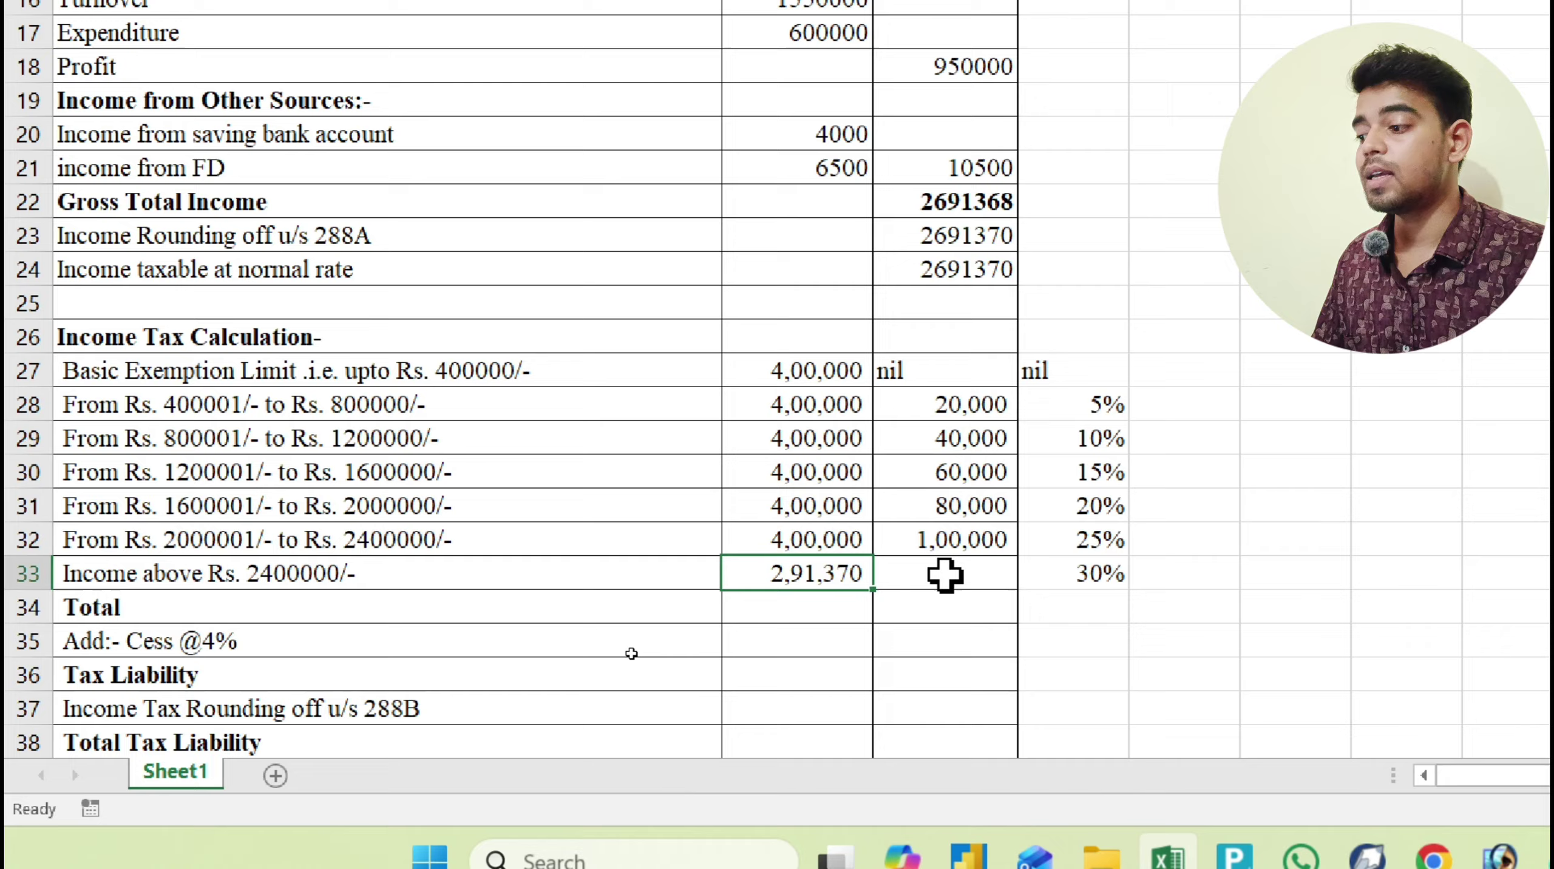
# Calculate the tax on the income above Rs. 2400000 in C33, using =B33*30%.
pyautogui.click(945, 575)
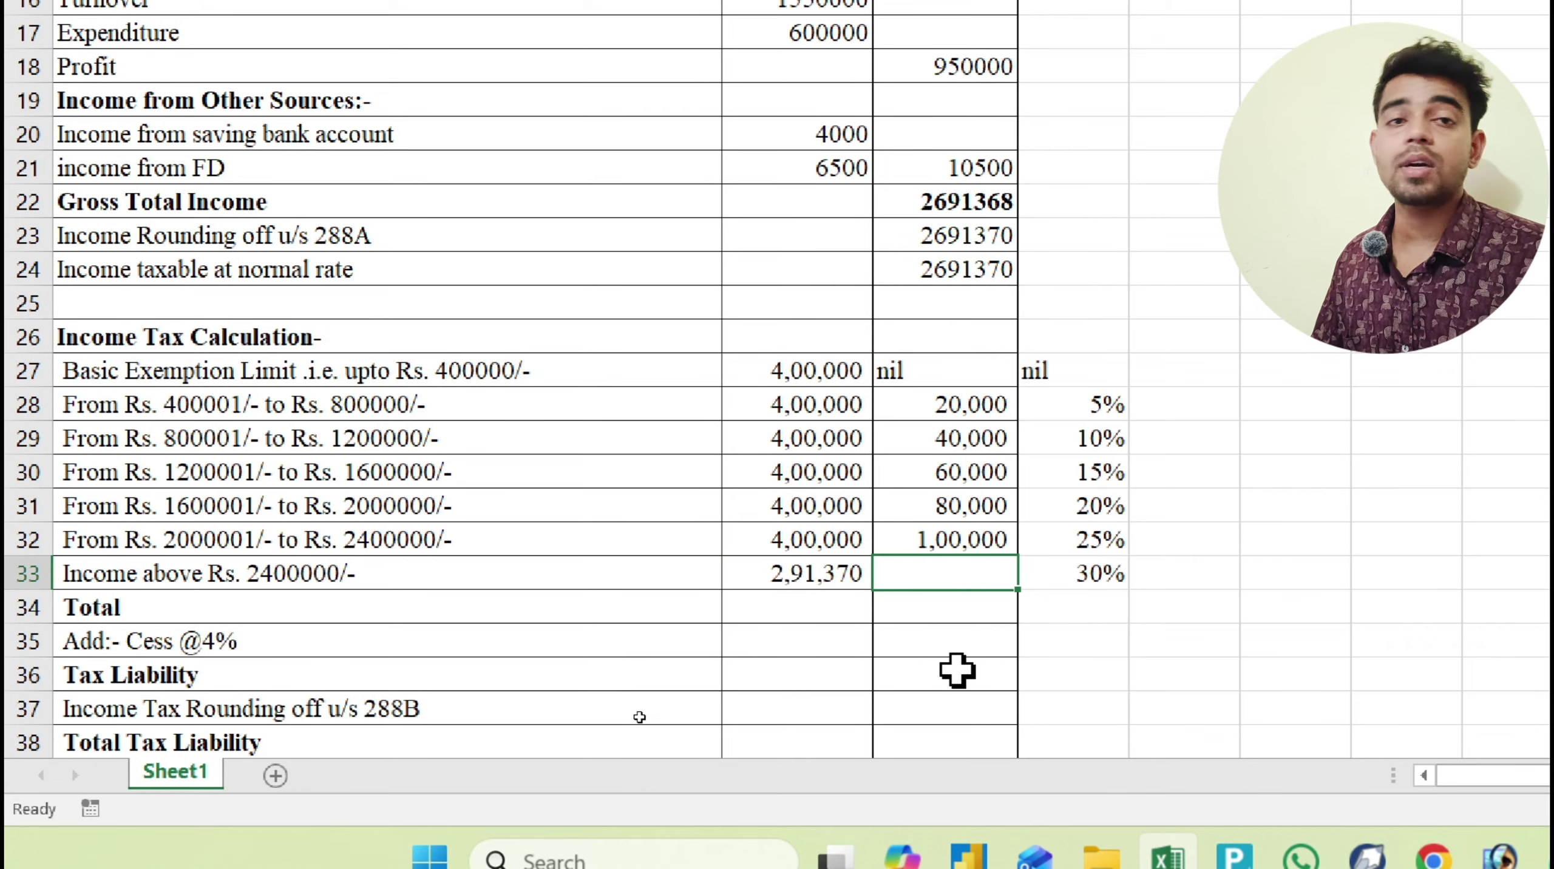
pyautogui.write('=')
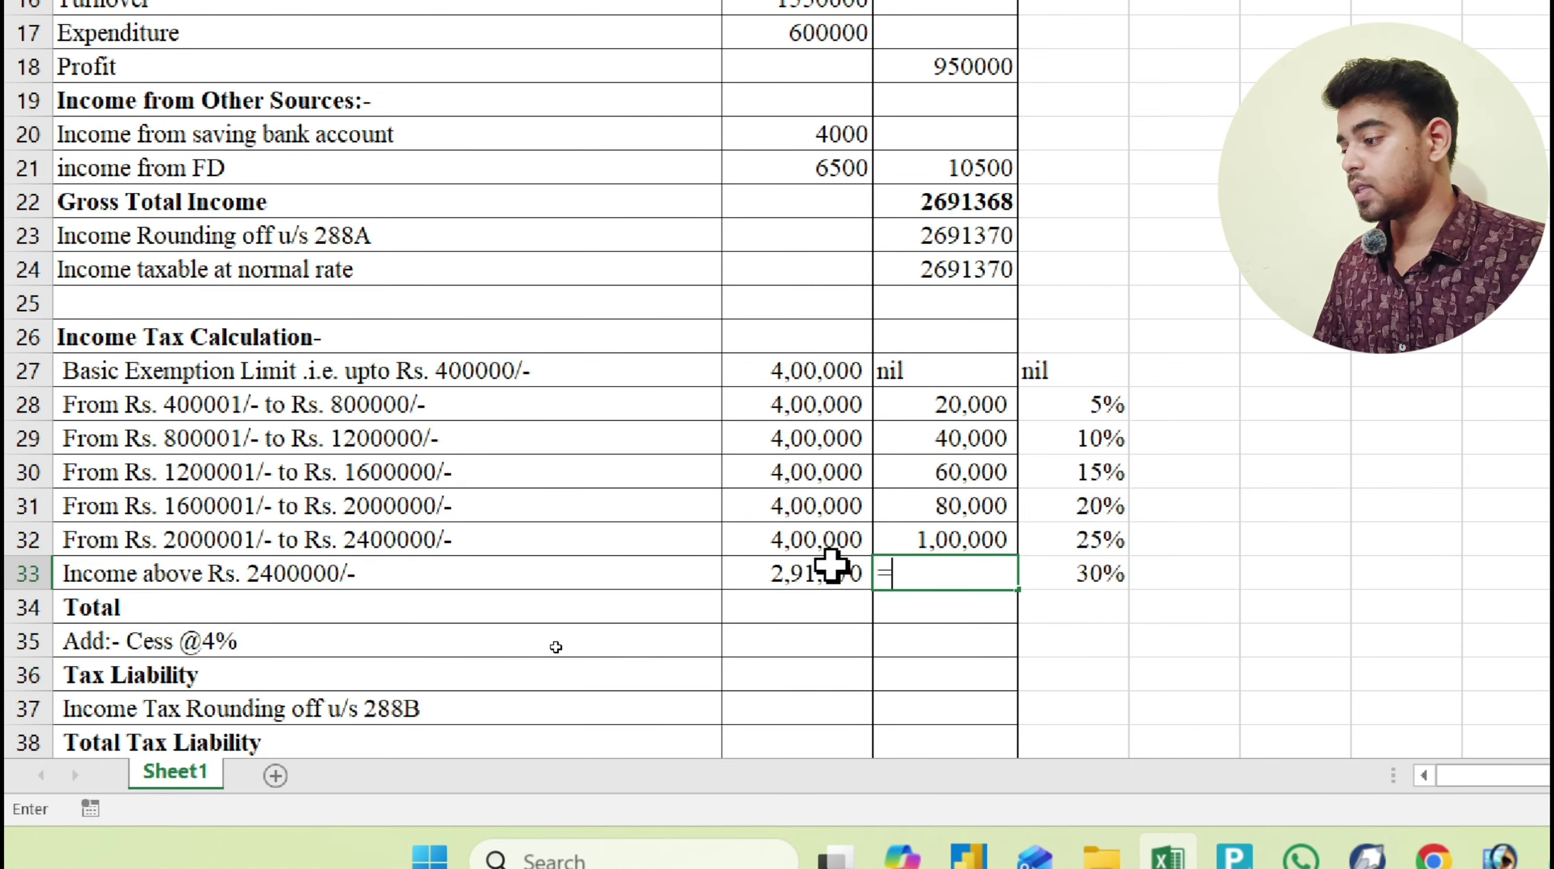
pyautogui.click(845, 566)
pyautogui.write('*')
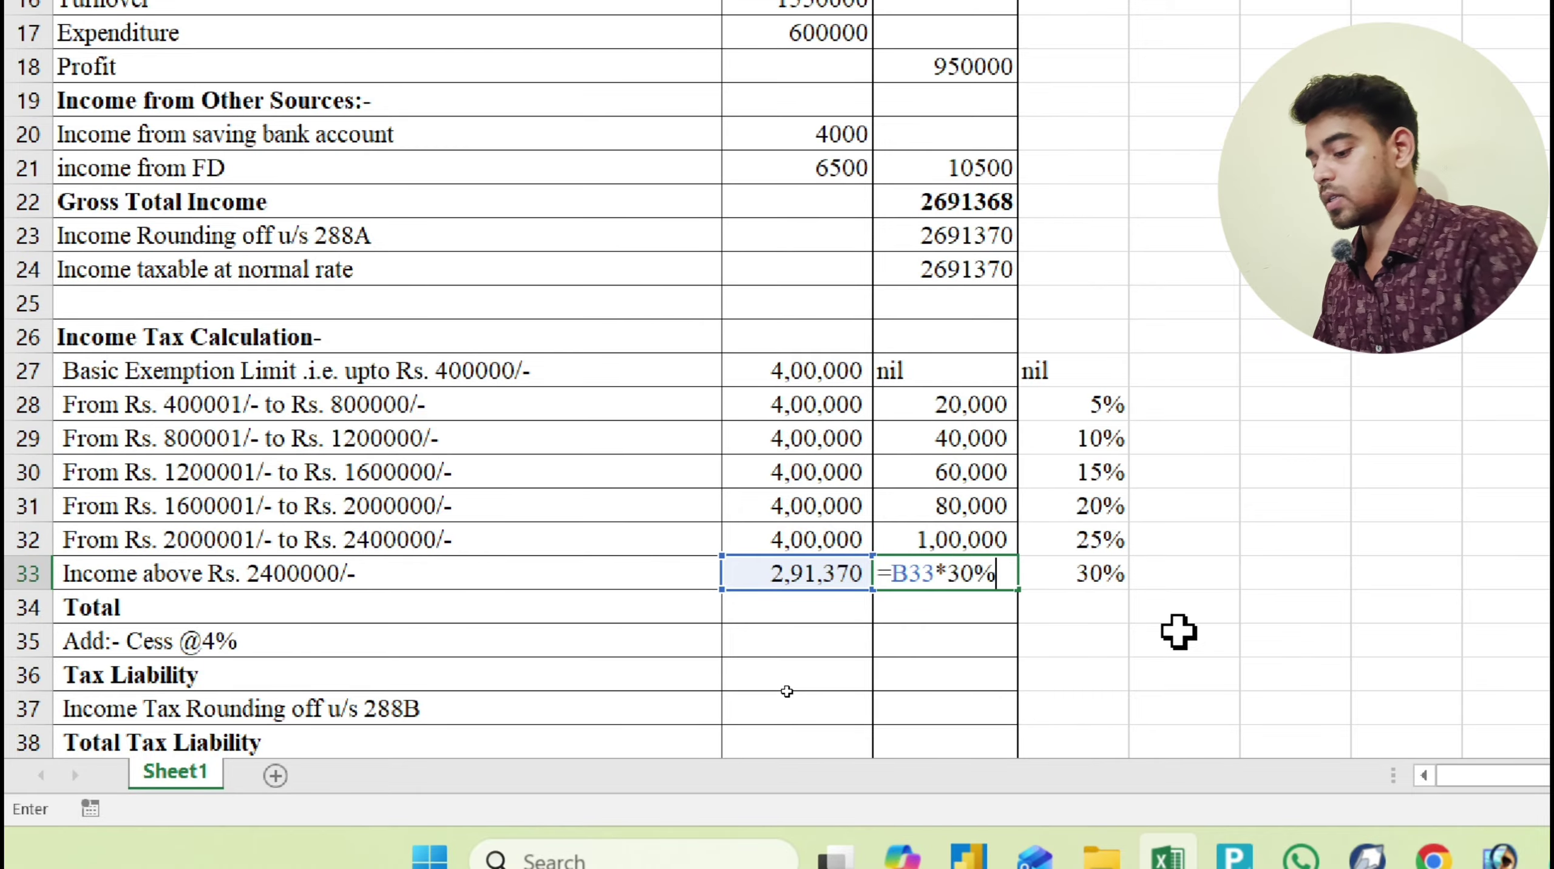
pyautogui.write('30%')
pyautogui.press('Return')
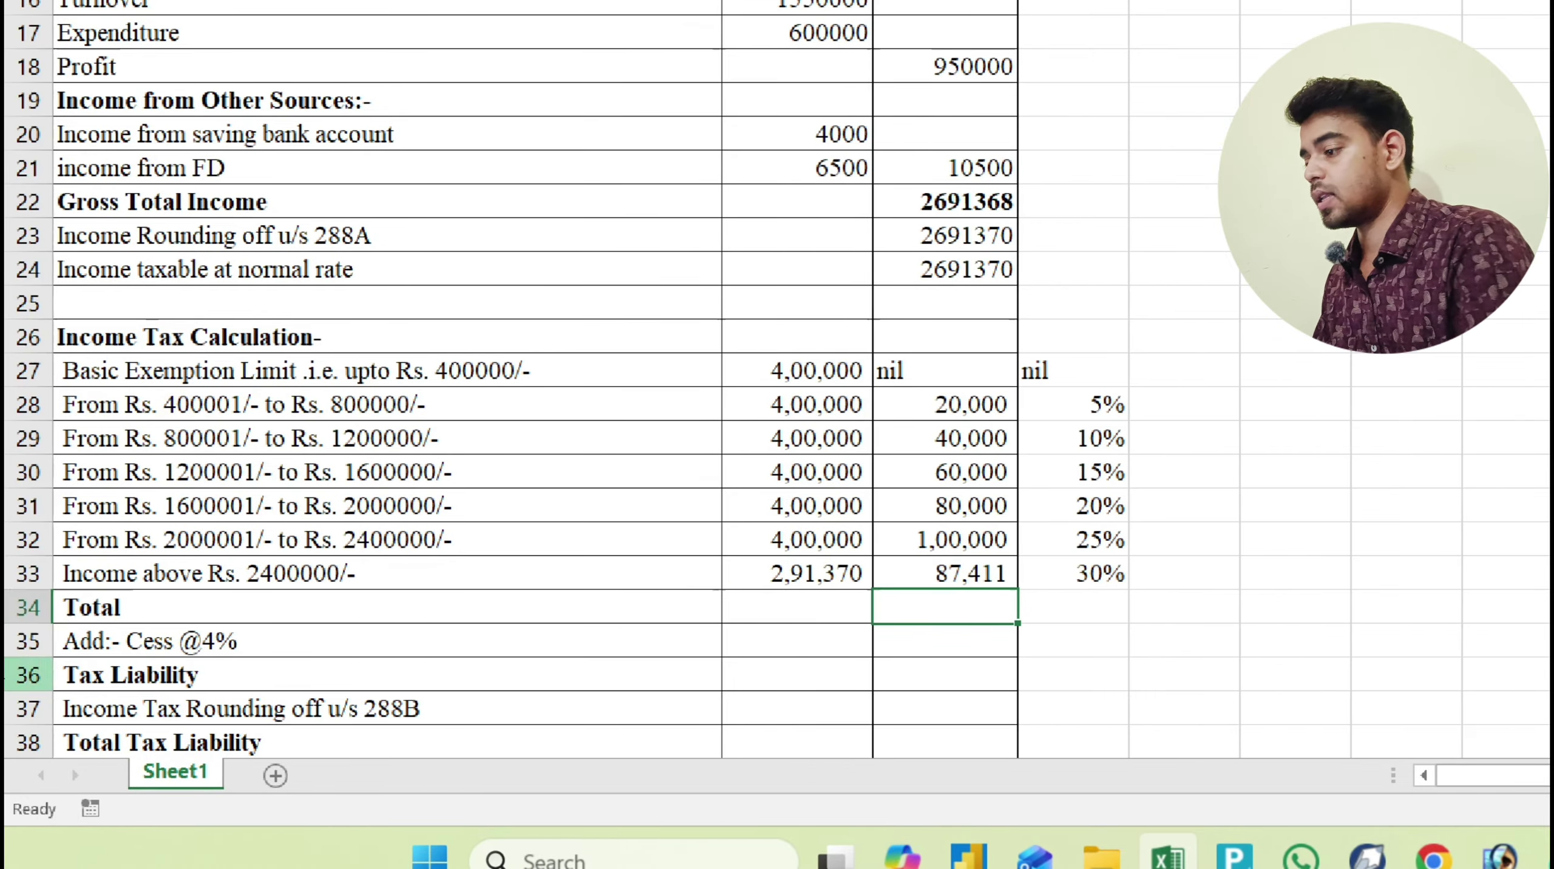
pyautogui.click(210, 576)
pyautogui.click(844, 580)
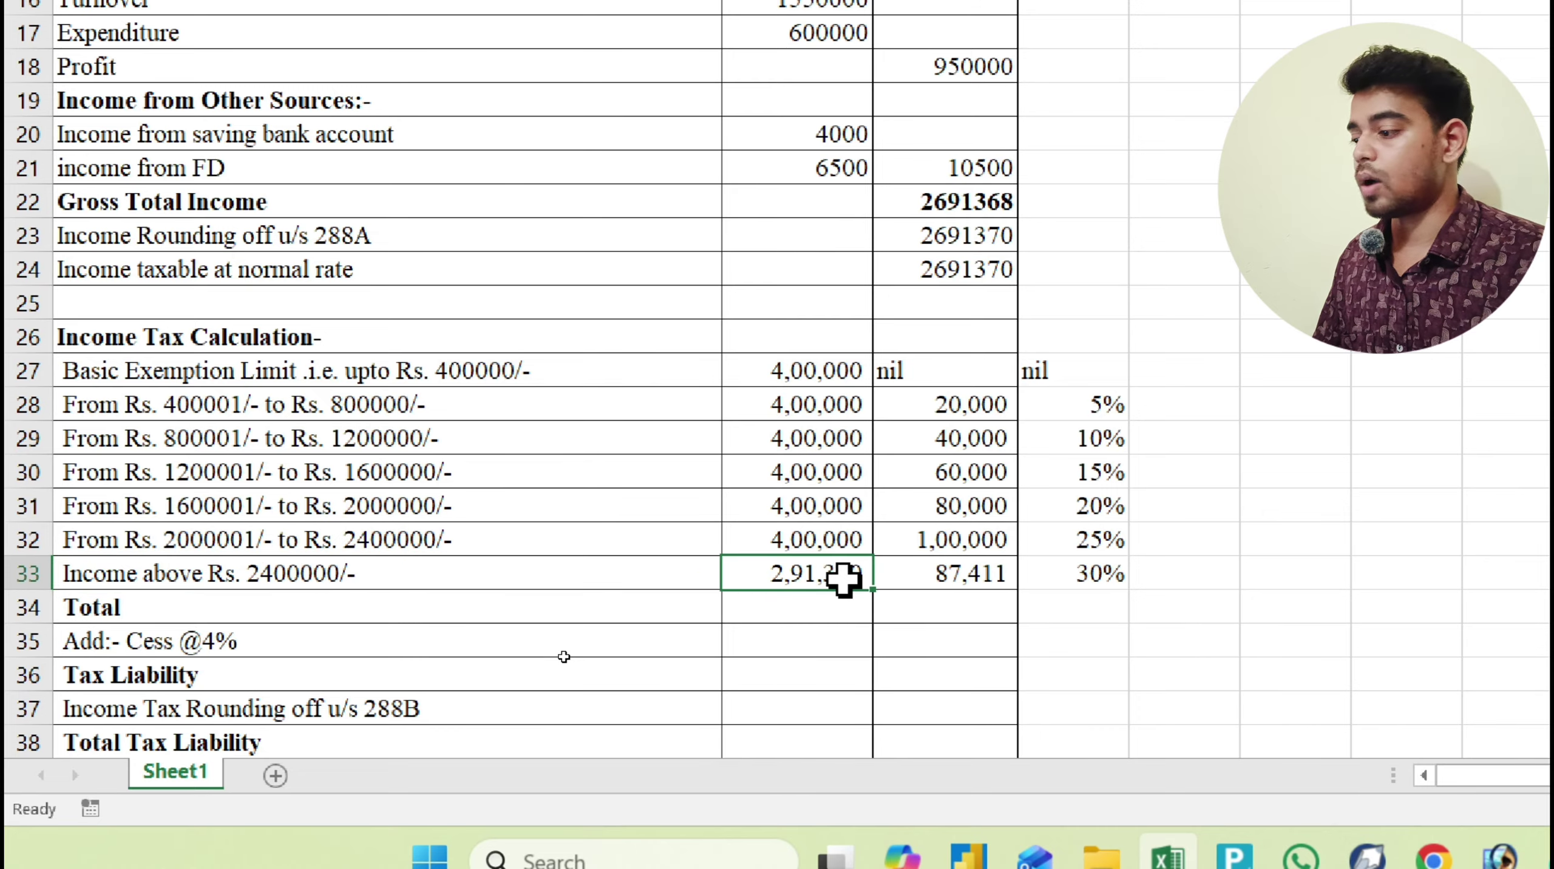
pyautogui.click(969, 583)
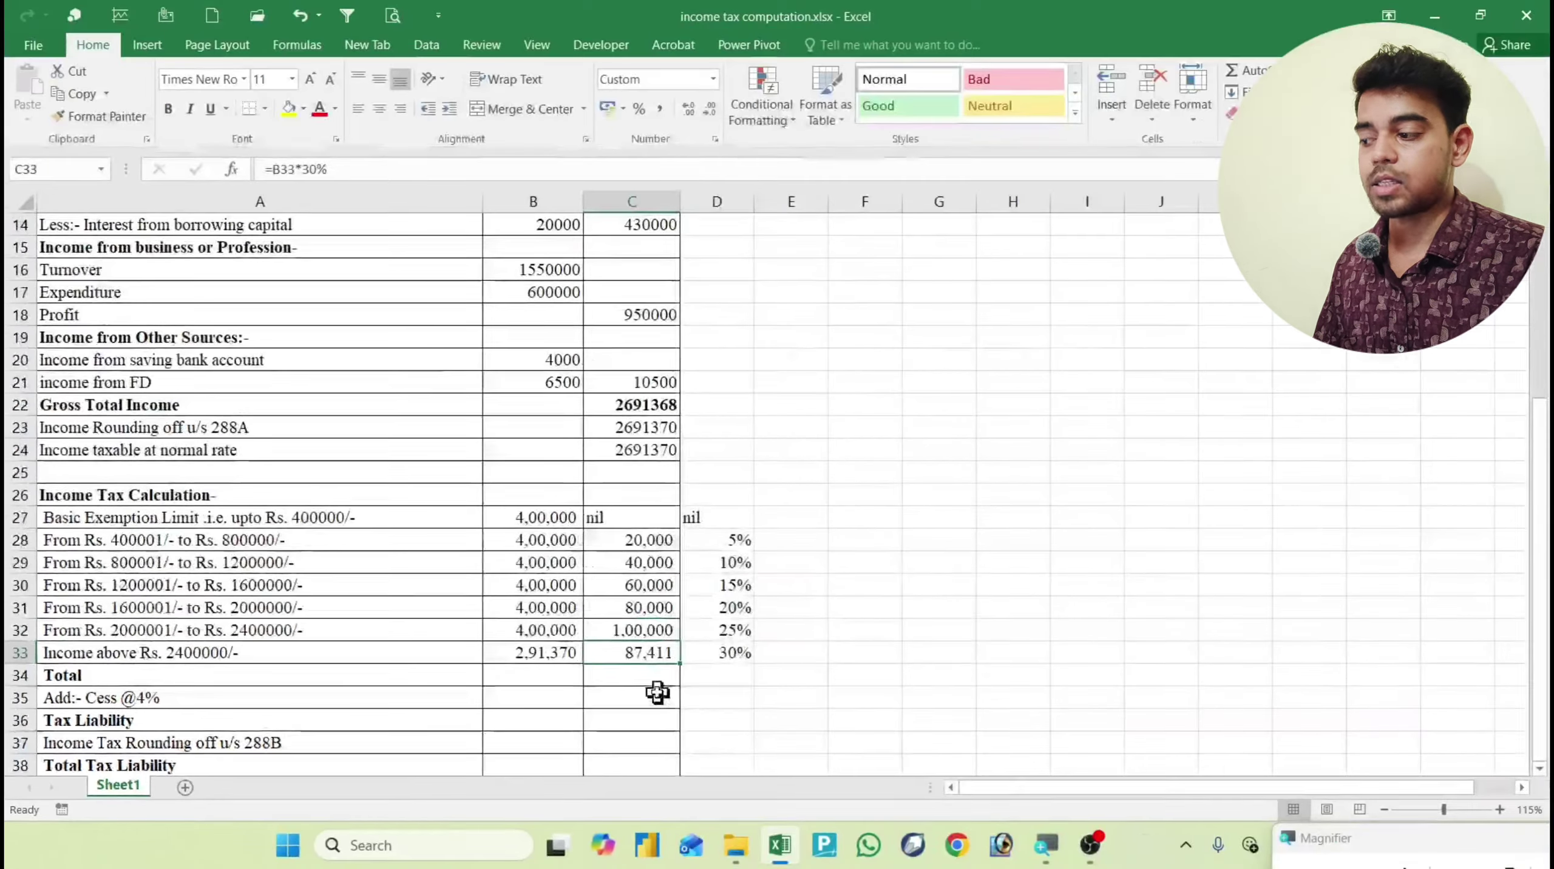
pyautogui.press('alt')
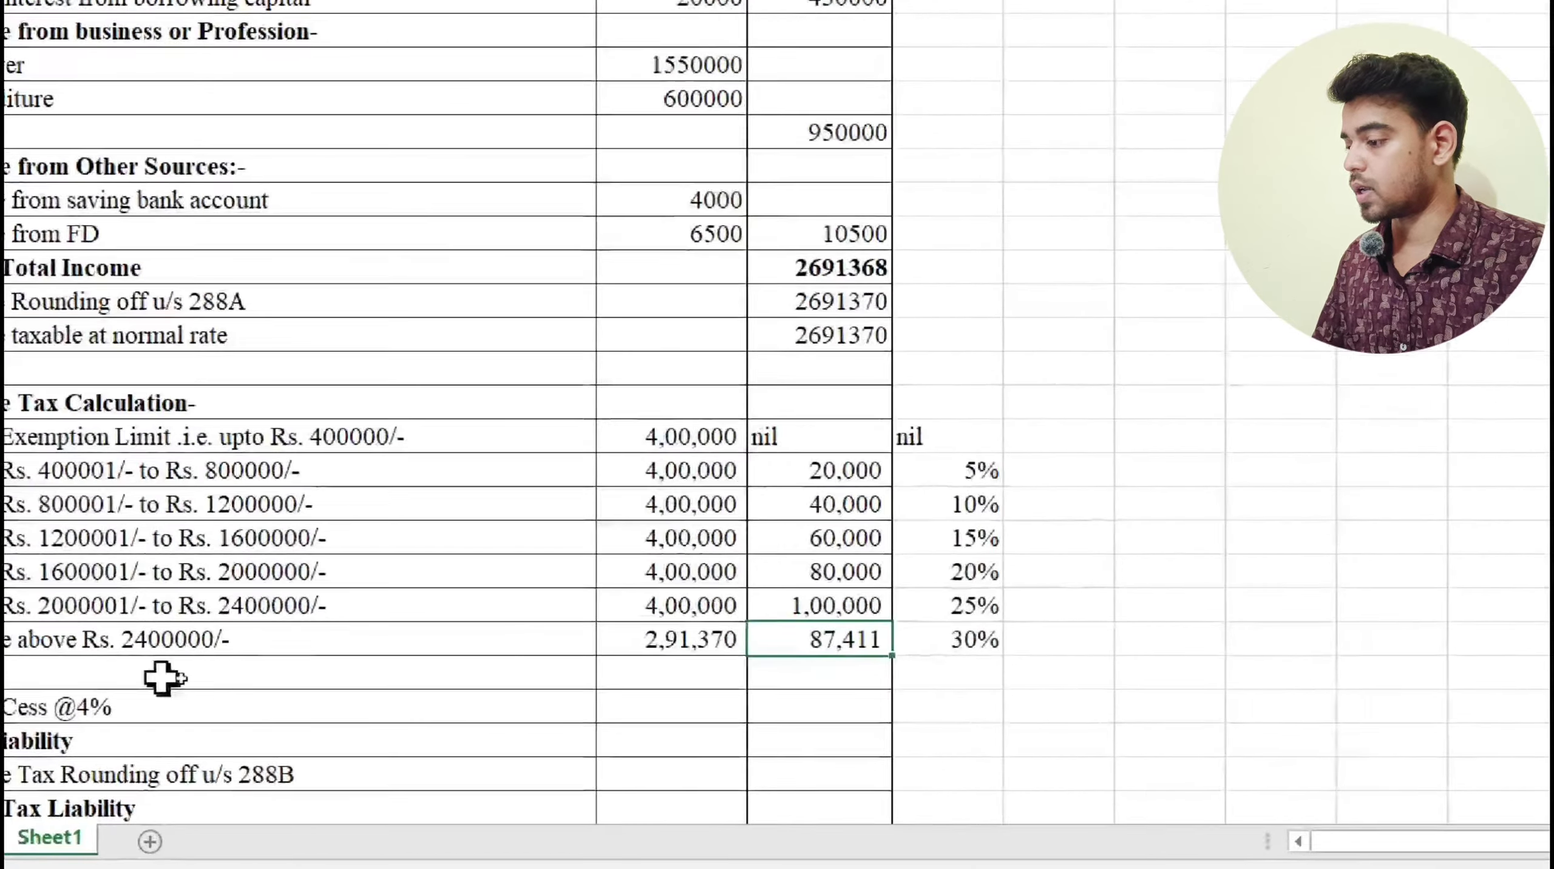
# Total the slab-wise taxes in C34 with a SUM of C27 to C33.
pyautogui.click(179, 673)
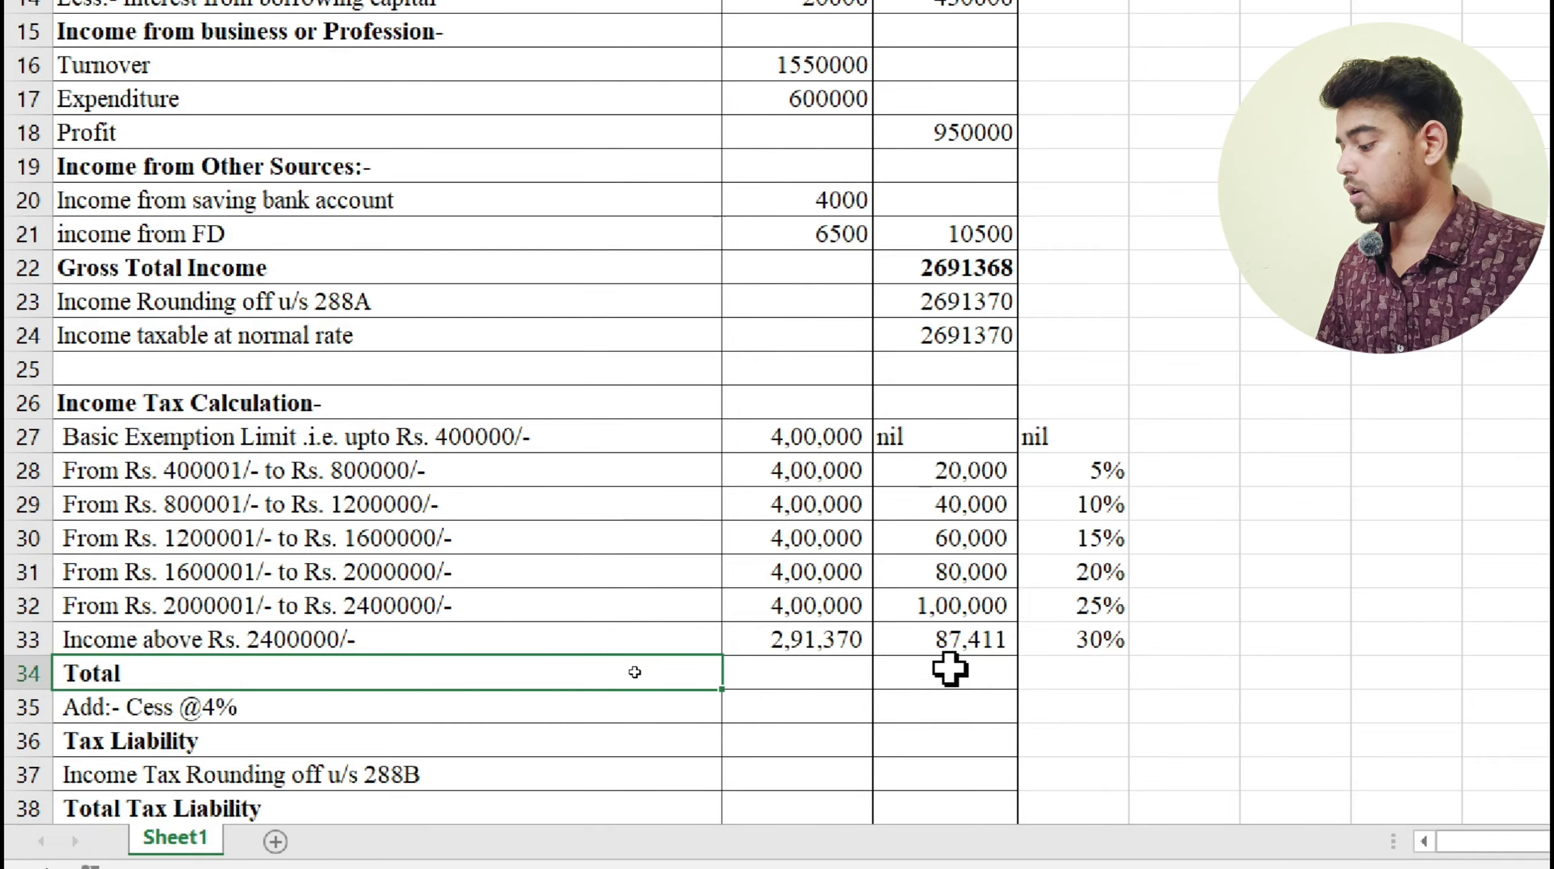
pyautogui.click(947, 669)
pyautogui.write('=')
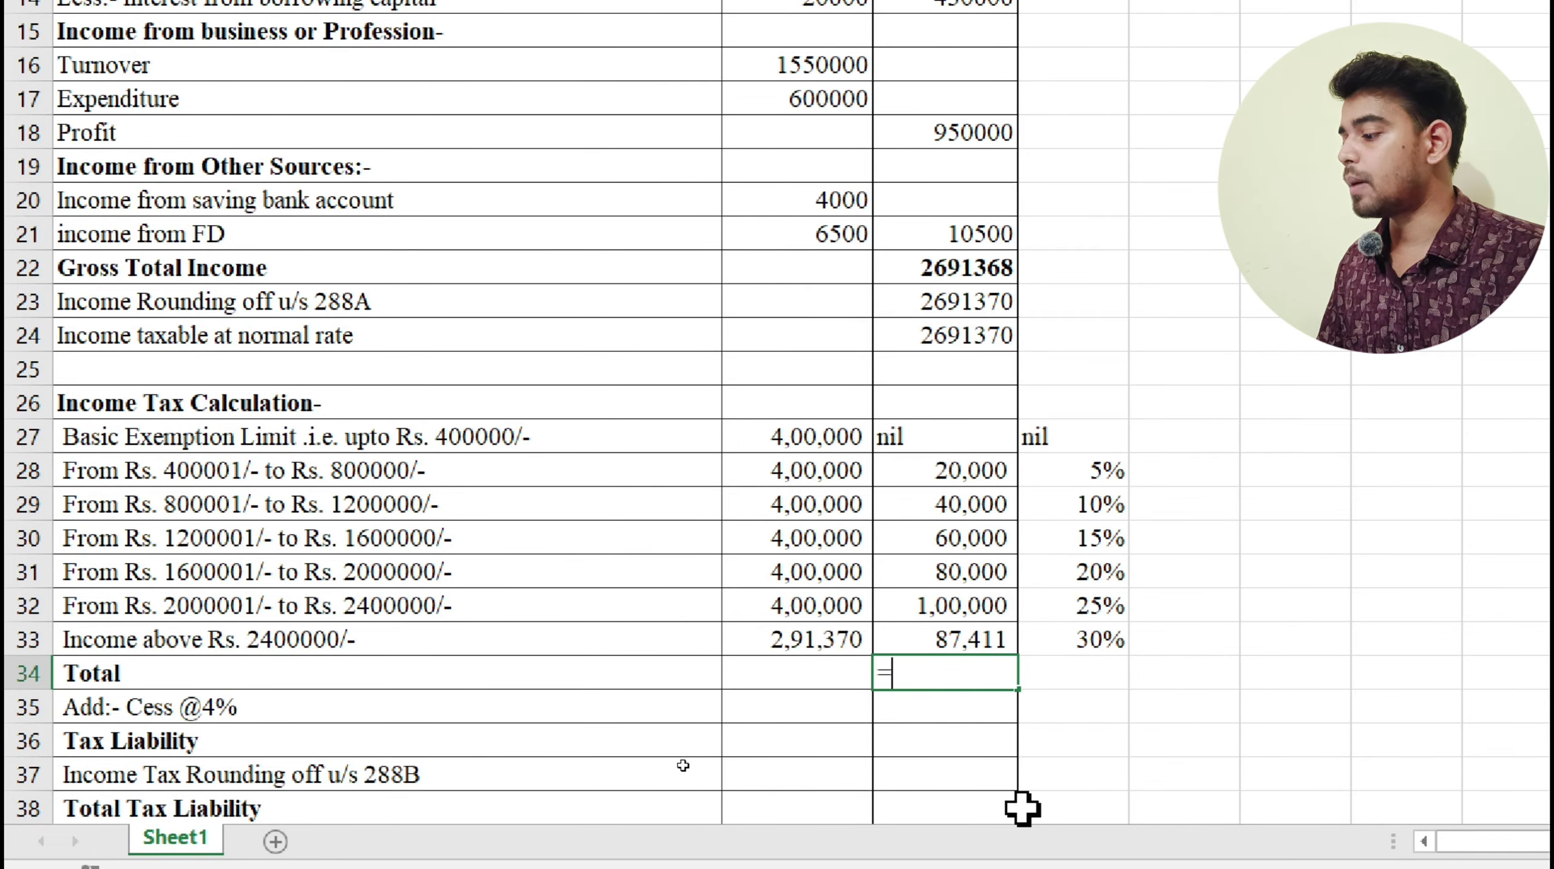
pyautogui.write('sum')
pyautogui.press('Tab')
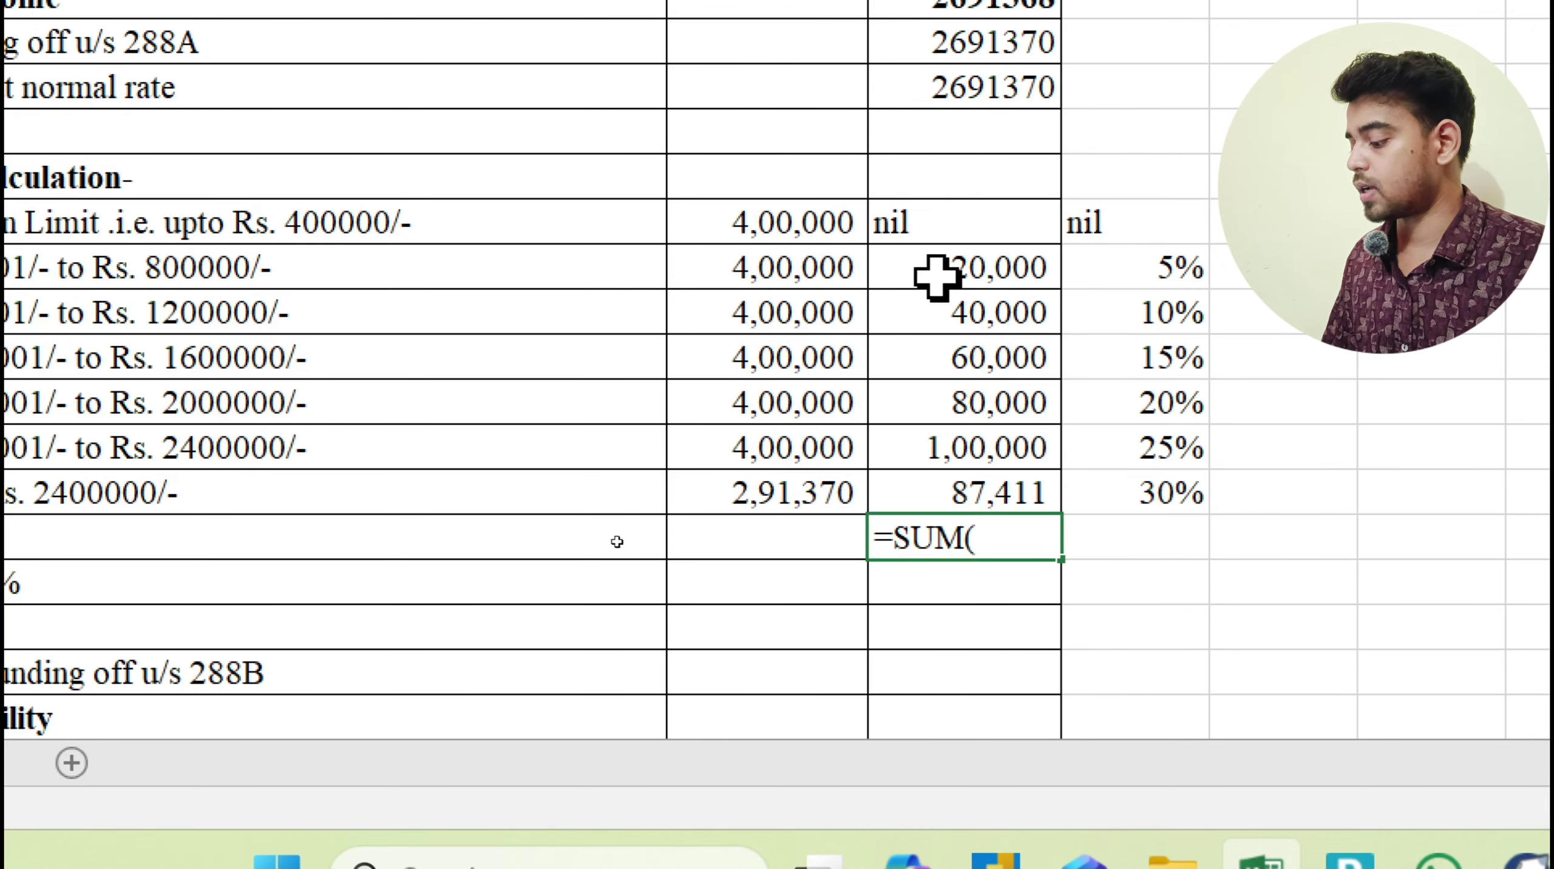
pyautogui.moveTo(936, 222); pyautogui.dragTo(1004, 498)
pyautogui.press('Return')
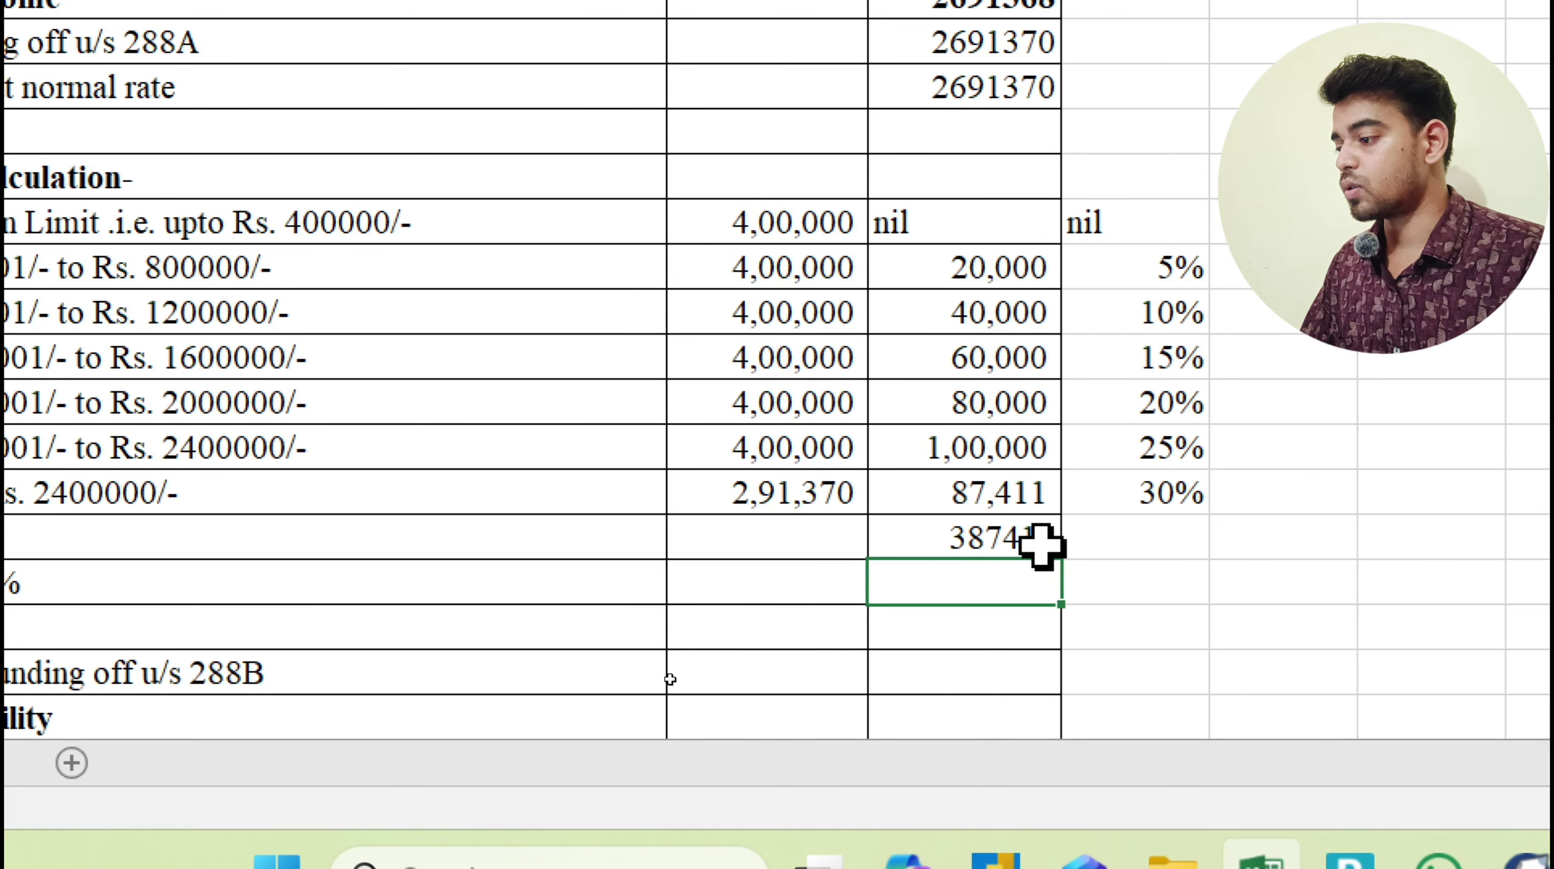
pyautogui.click(984, 450)
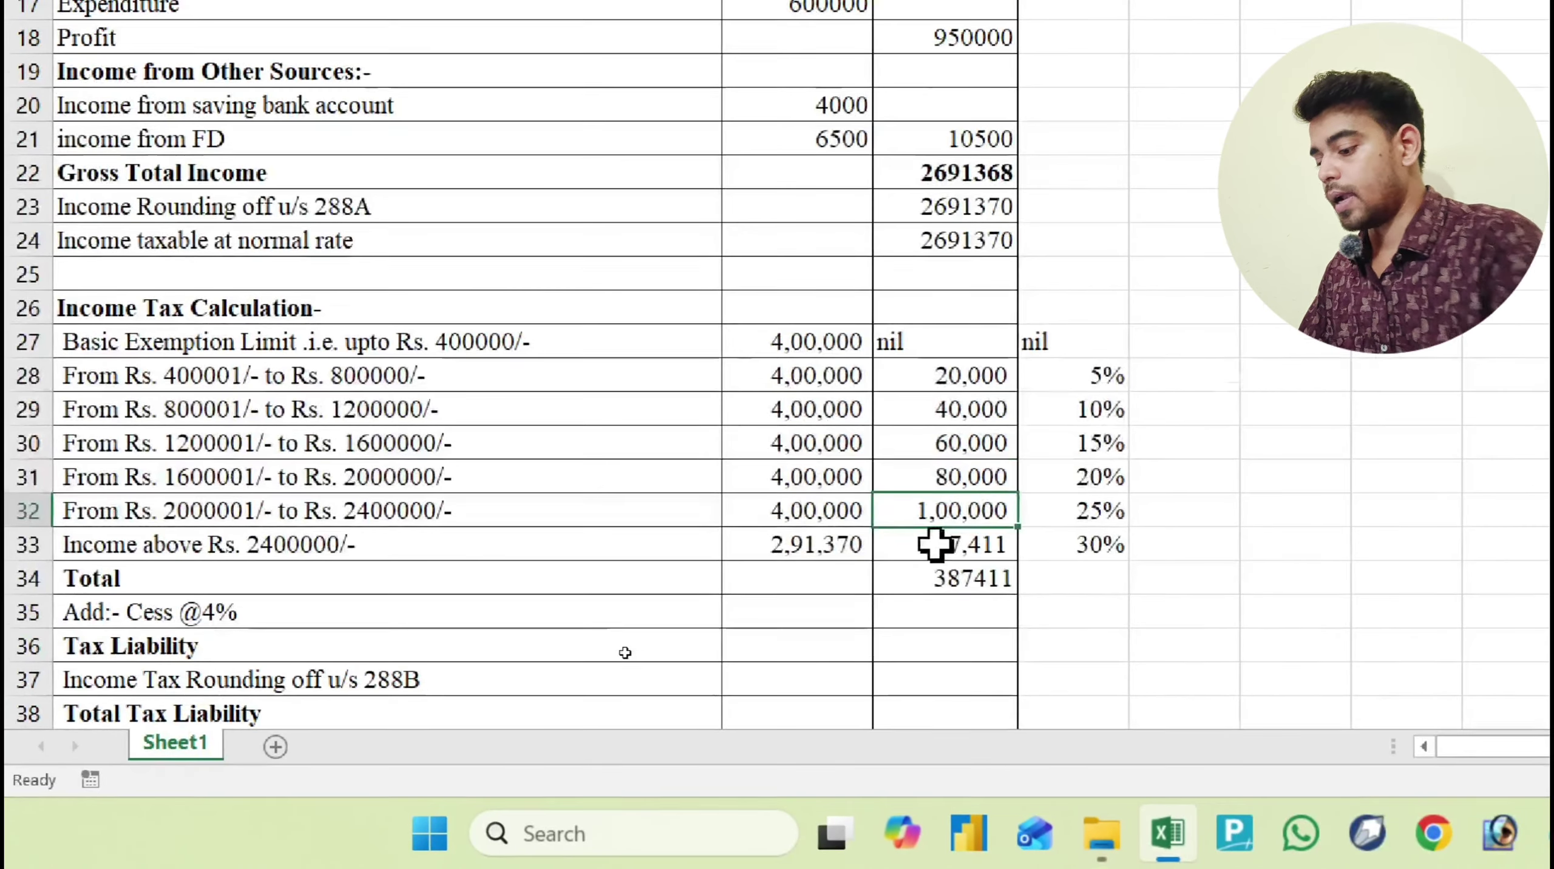
pyautogui.click(797, 580)
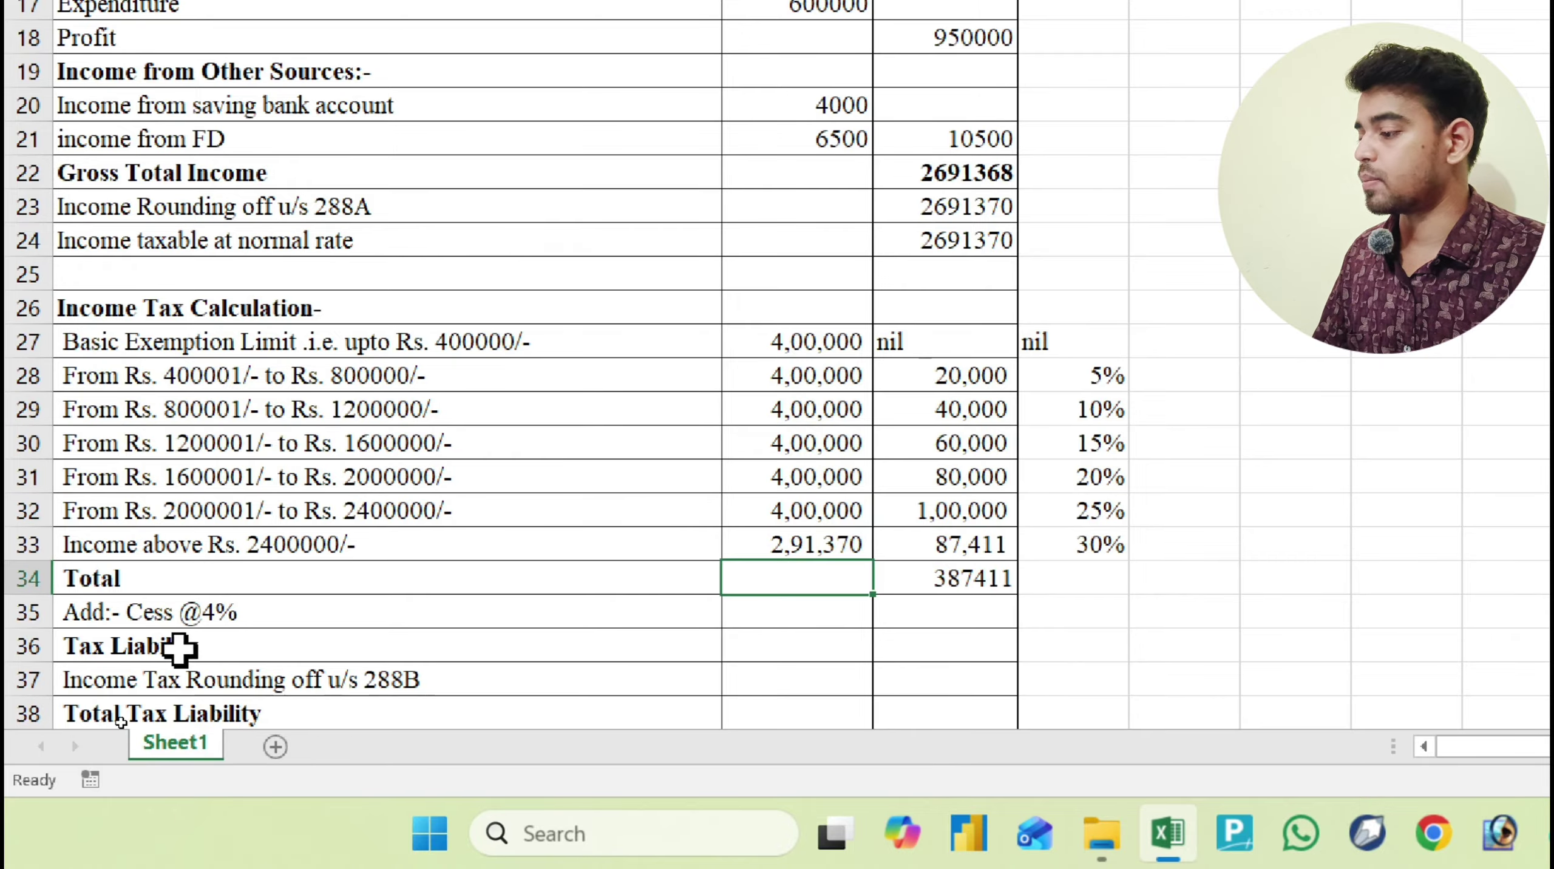
# Calculate the cess in C35 by multiplying the total tax in C34 by 4%.
pyautogui.click(352, 612)
pyautogui.click(913, 612)
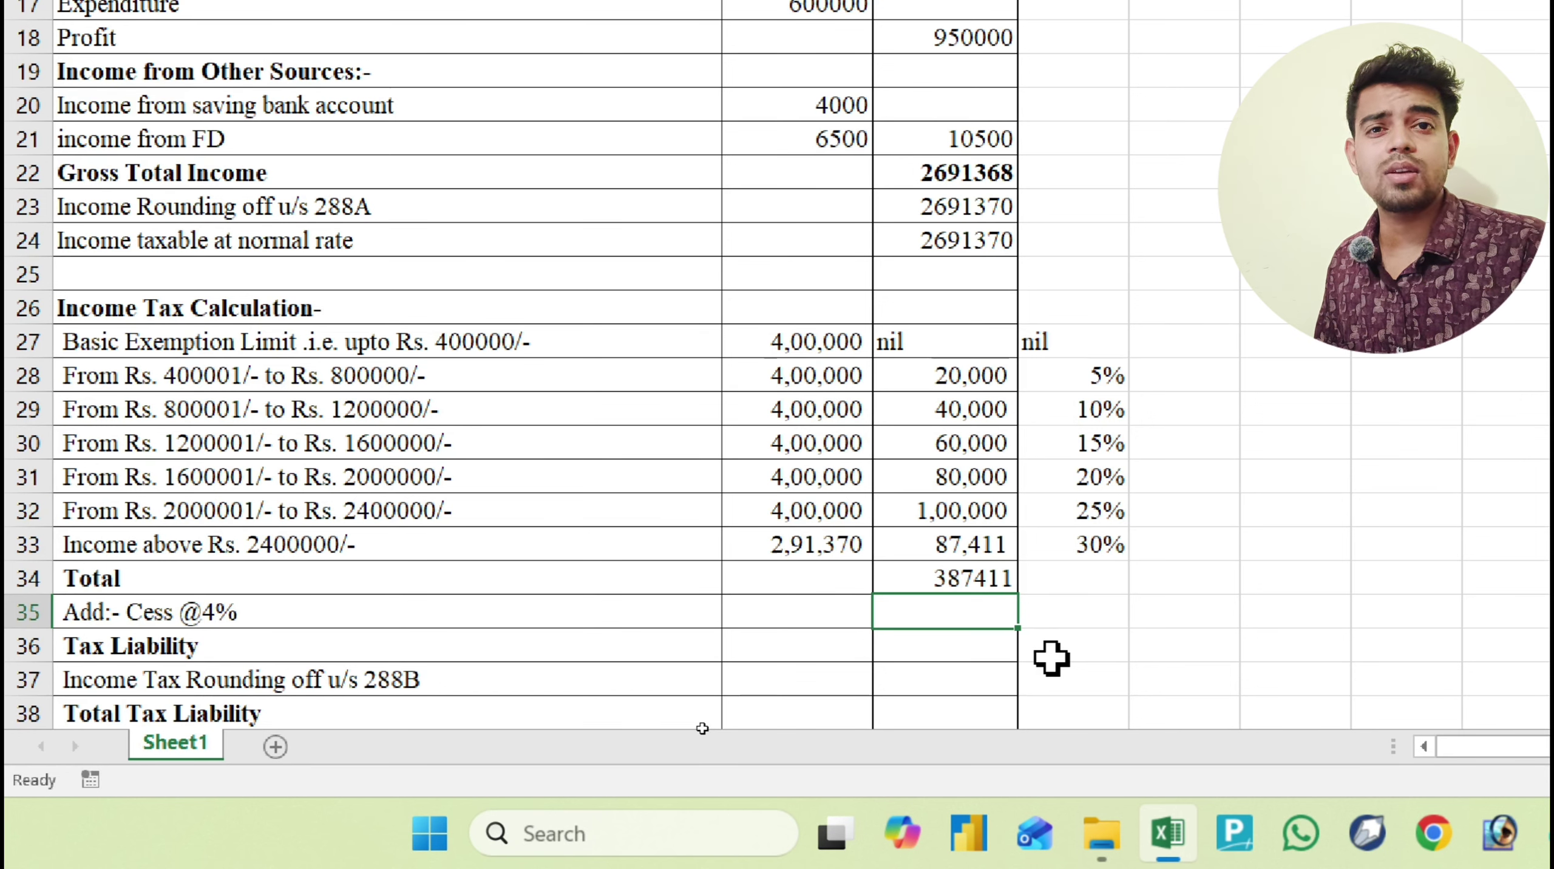
pyautogui.click(964, 581)
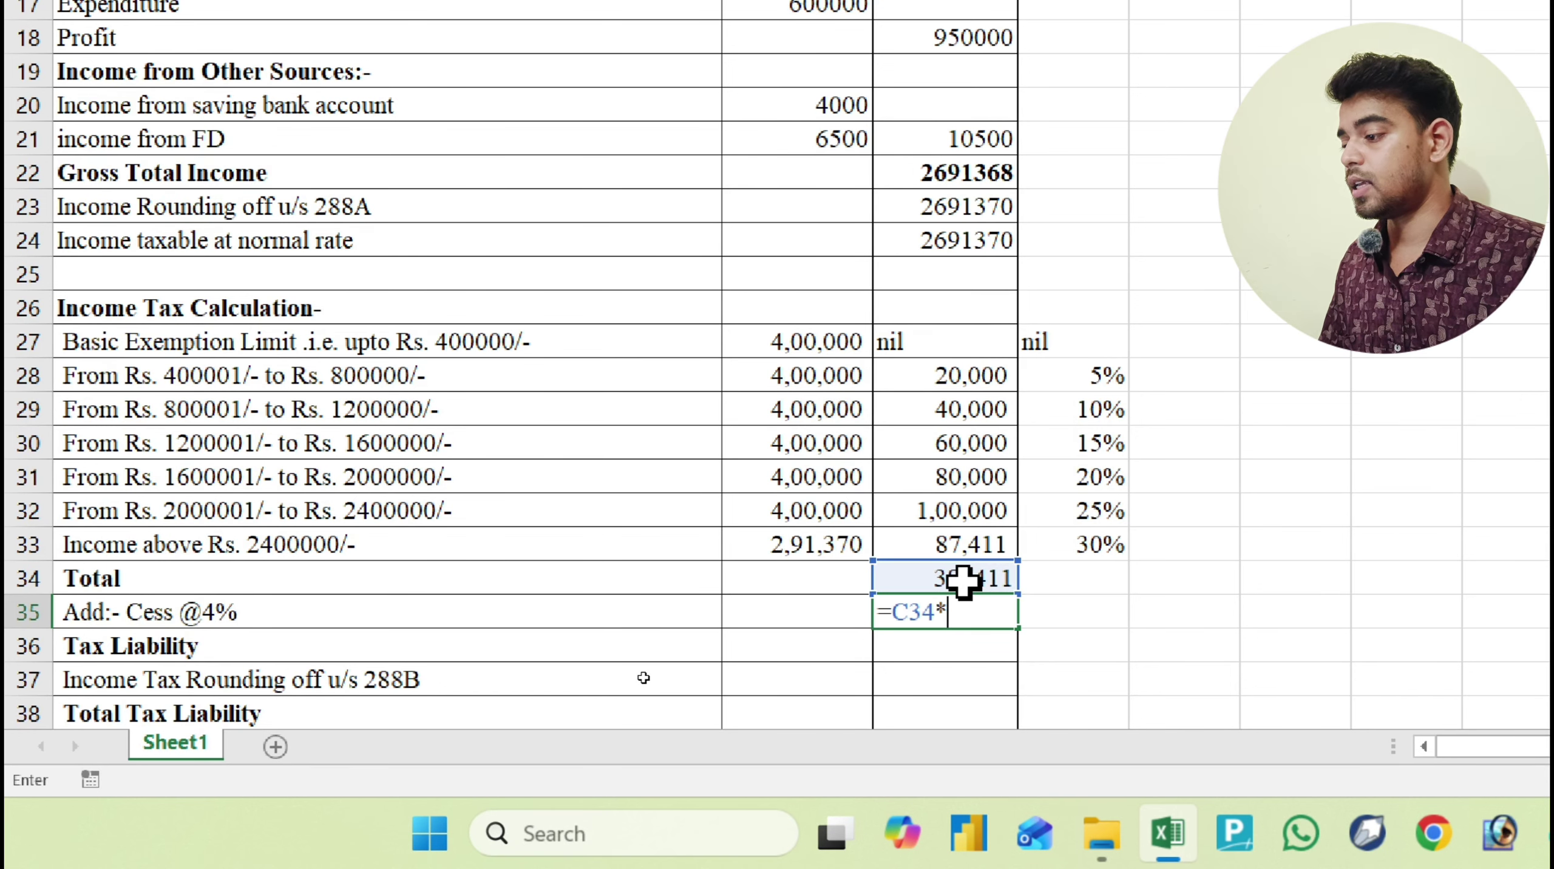
pyautogui.press('Return')
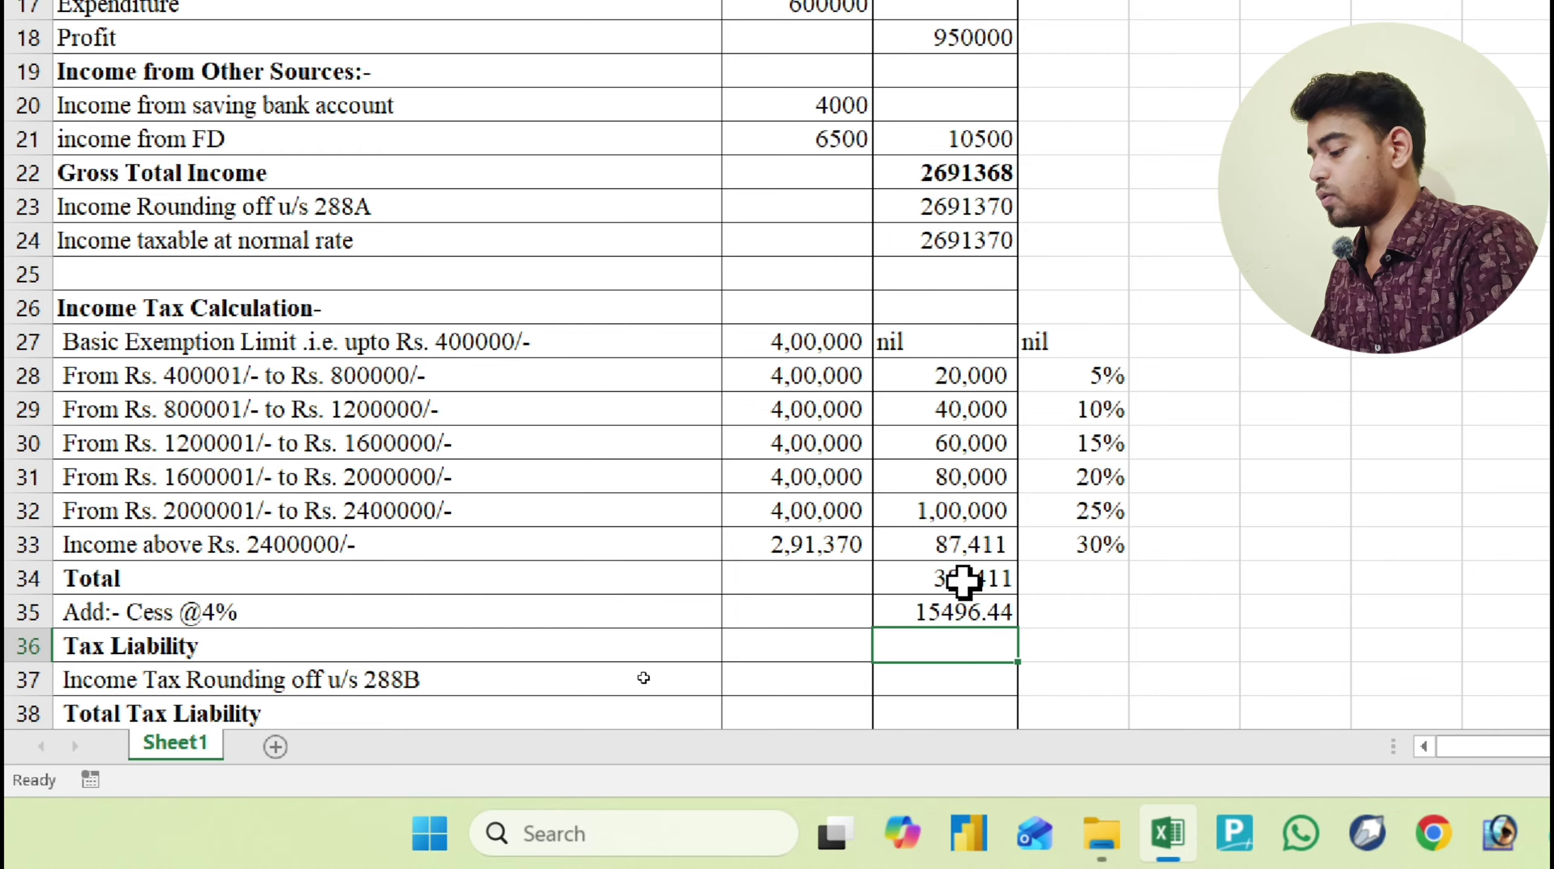
pyautogui.click(968, 586)
pyautogui.scroll(-1, 978, 659)
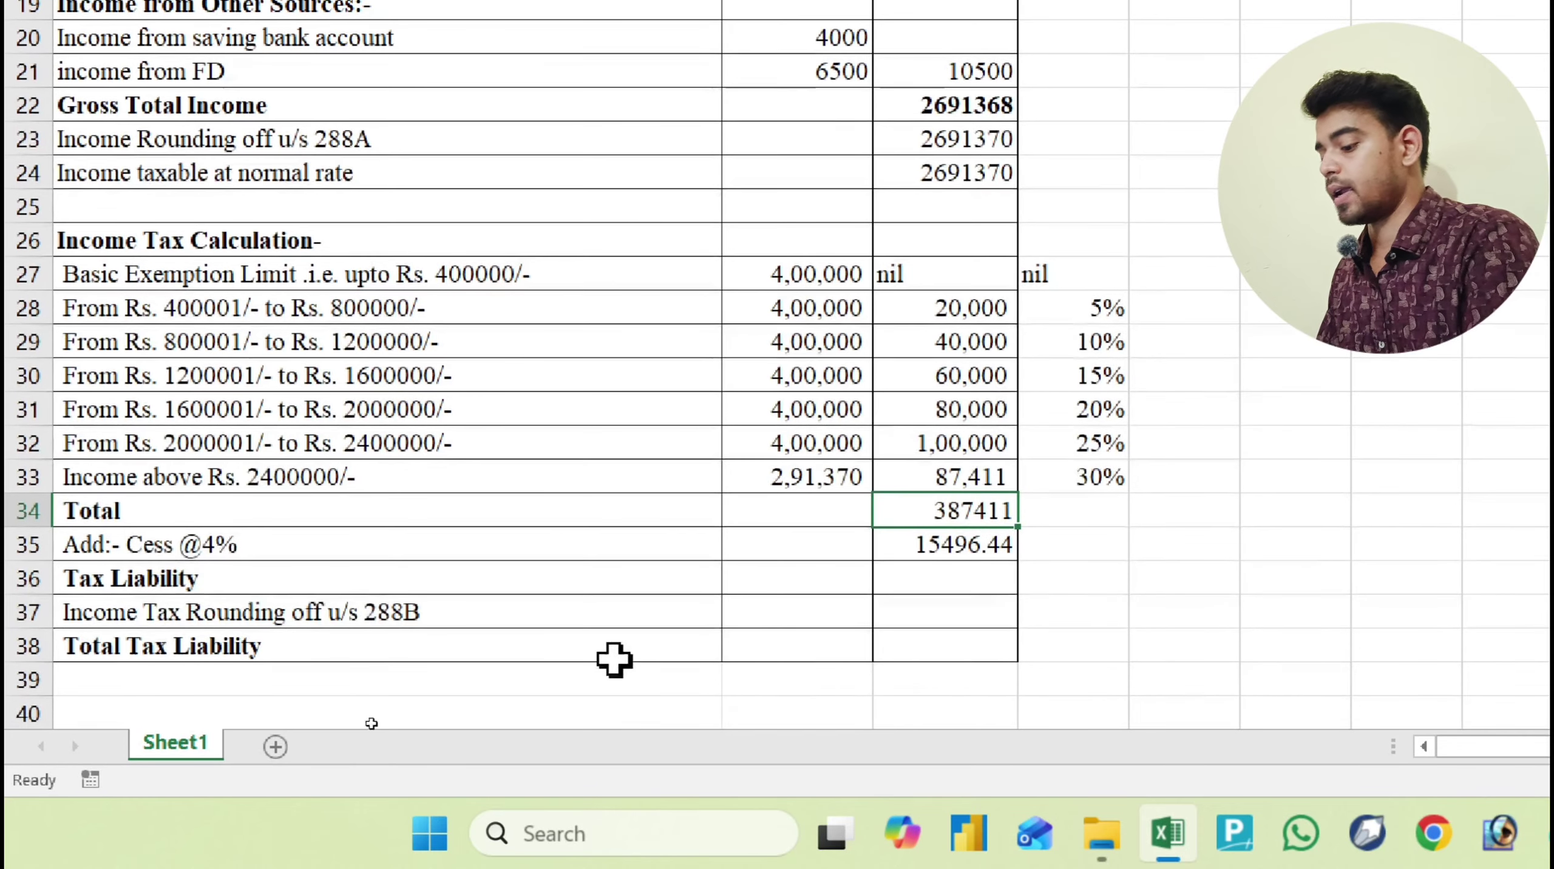
# Calculate the tax liability in C36 by adding the total tax in C34 and the cess in C35.
pyautogui.click(189, 572)
pyautogui.click(985, 583)
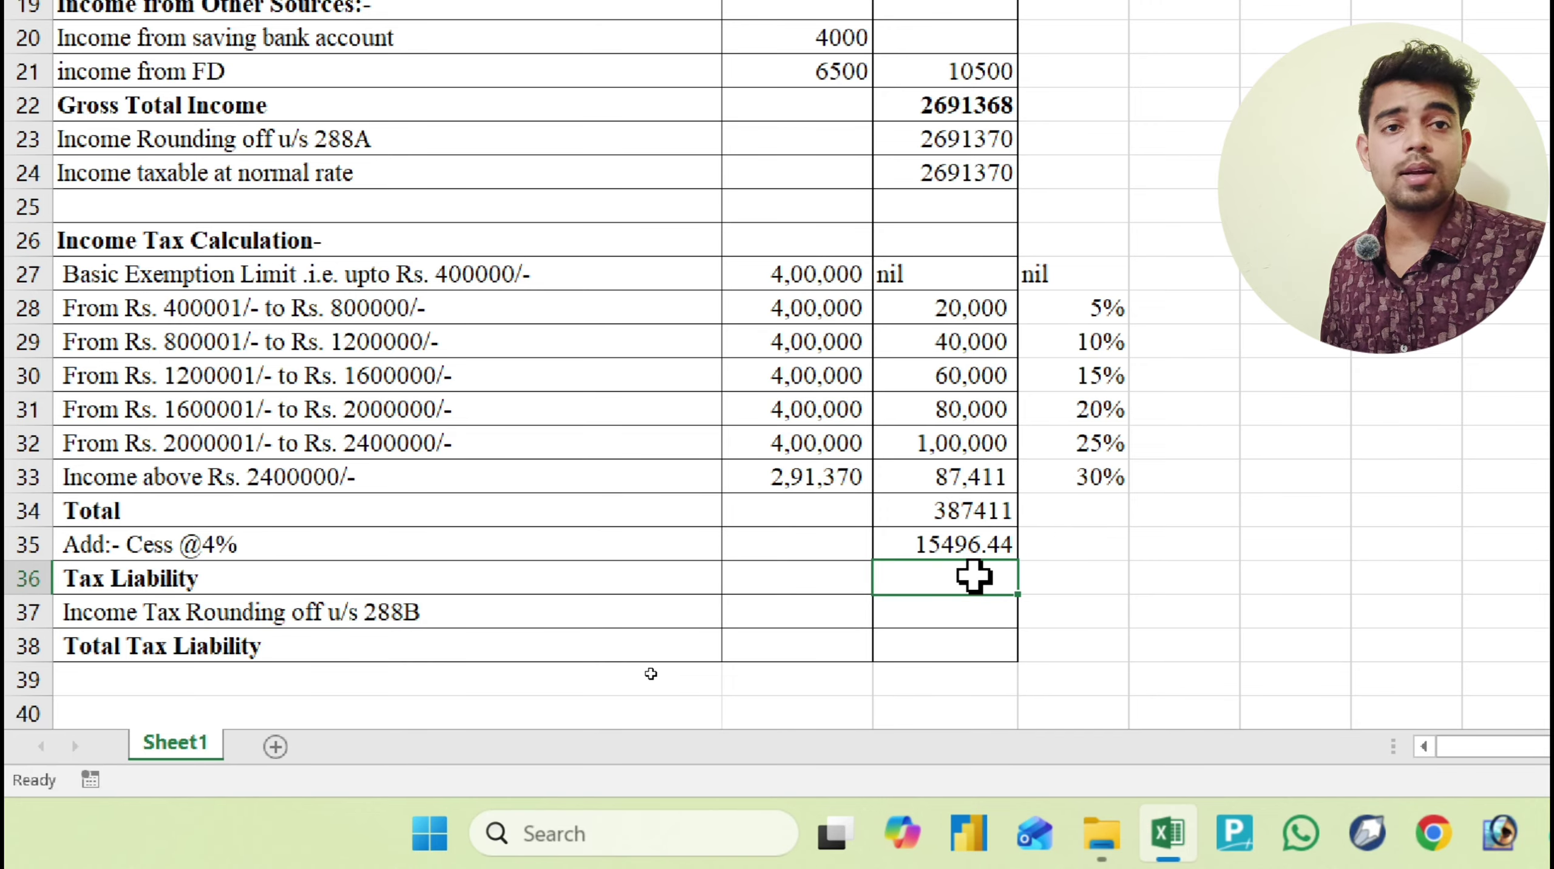
pyautogui.write('=')
pyautogui.click(953, 504)
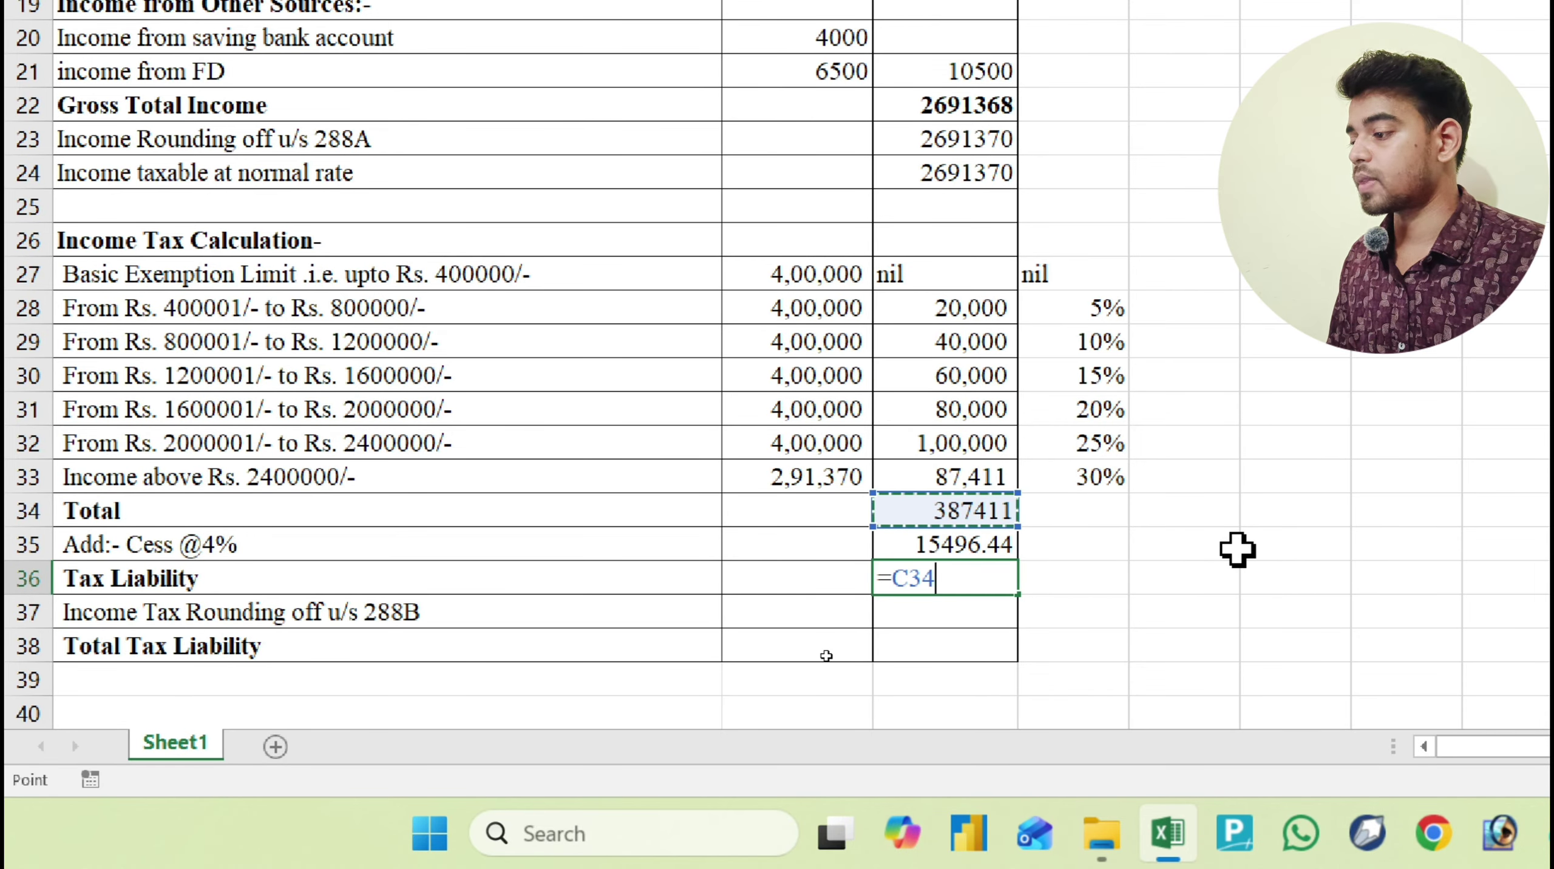
pyautogui.write('+')
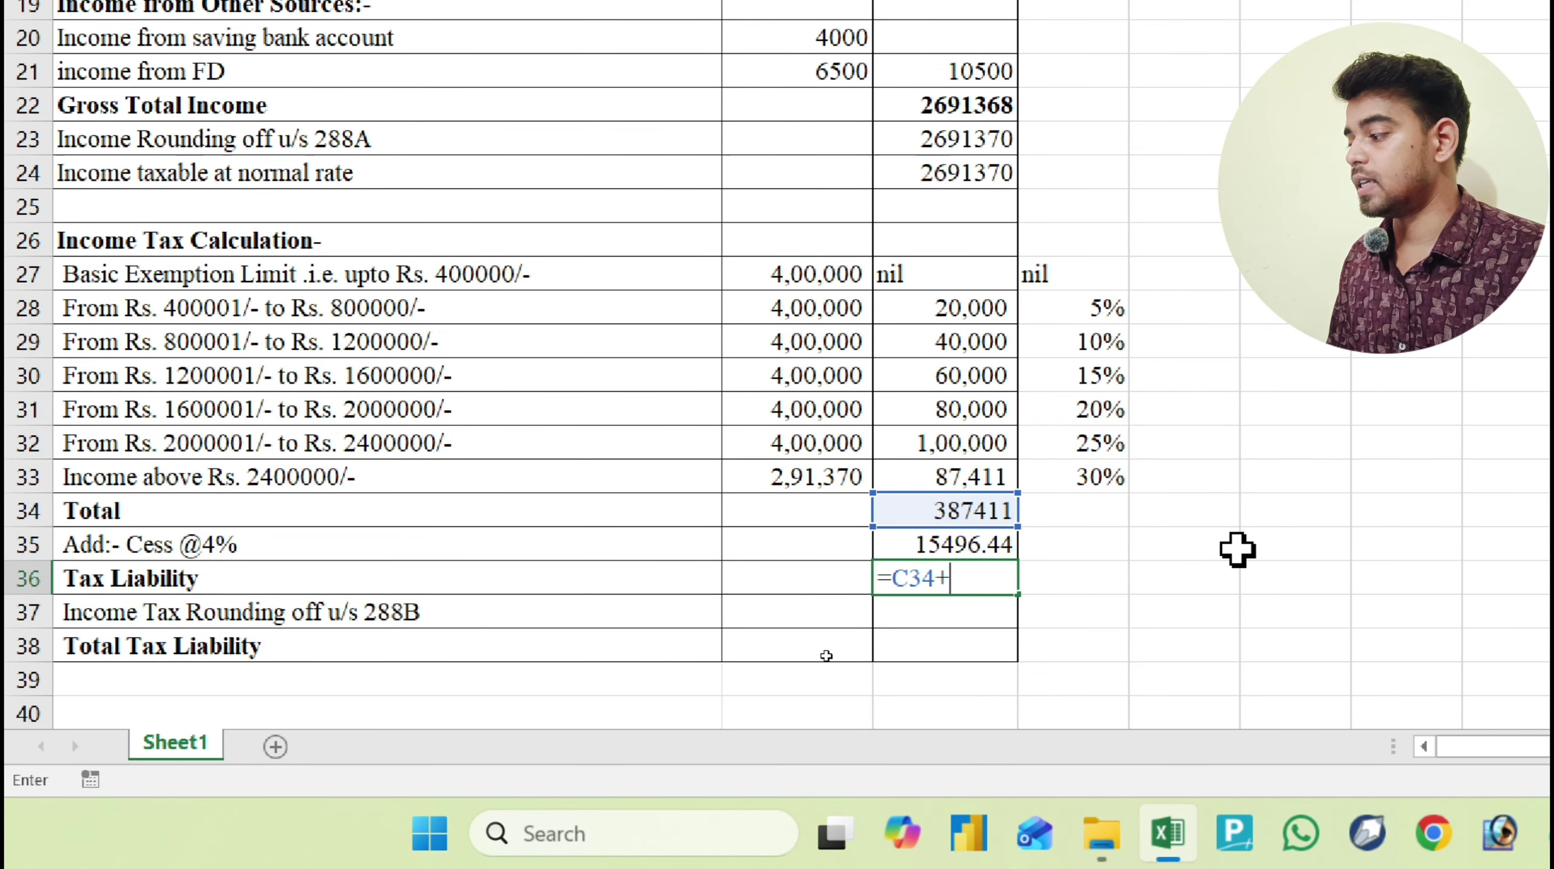
pyautogui.click(966, 538)
pyautogui.press('Return')
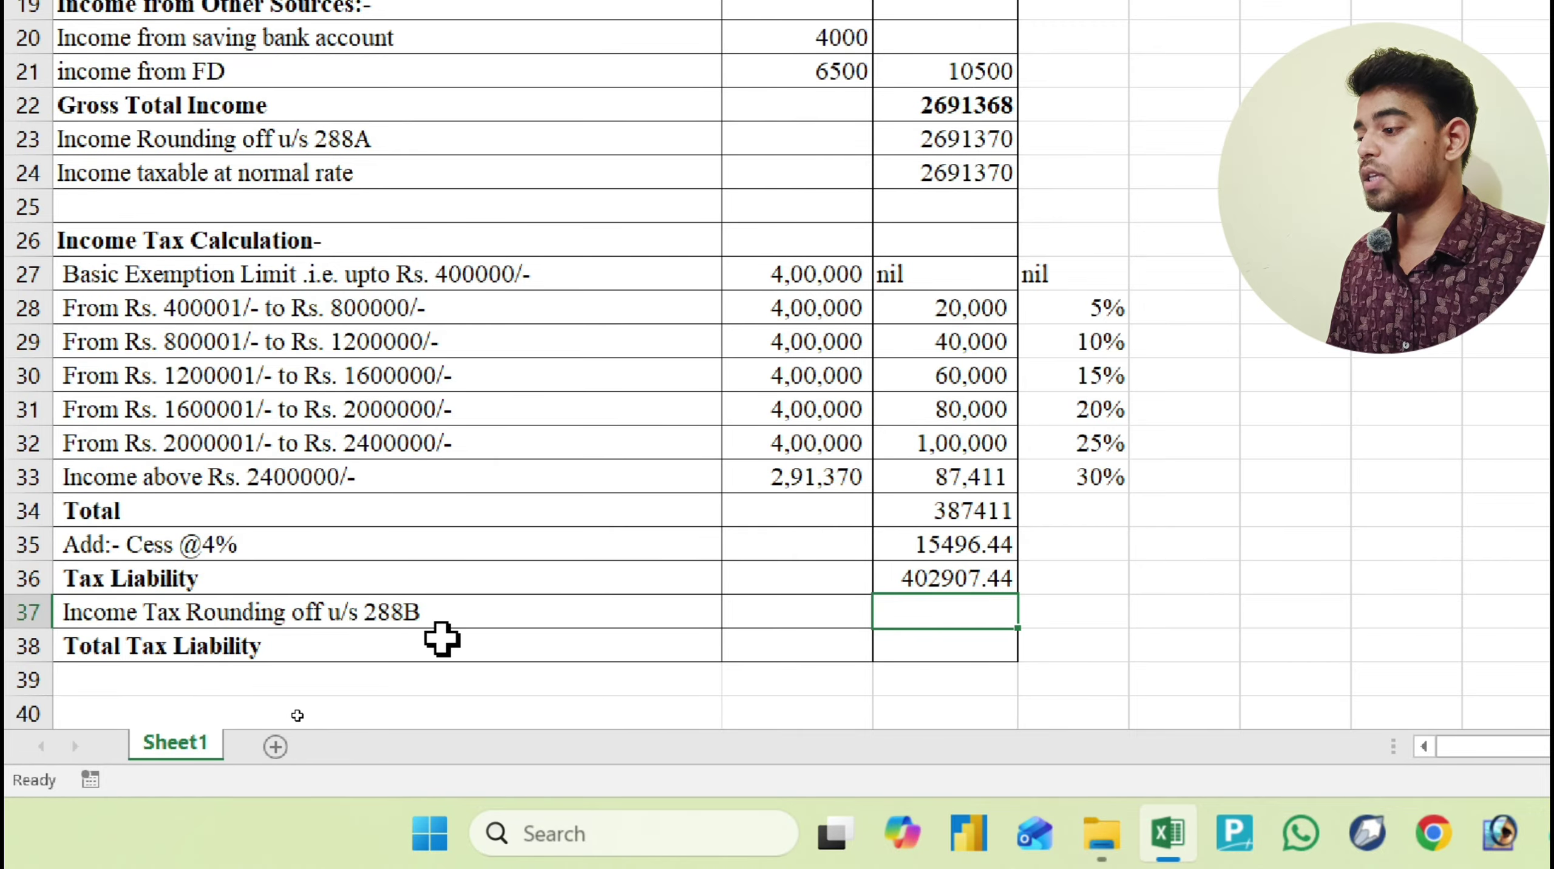
# Round the tax liability to the nearest ten in C37 for section 288B, using =ROUND(C36,-1).
pyautogui.click(363, 136)
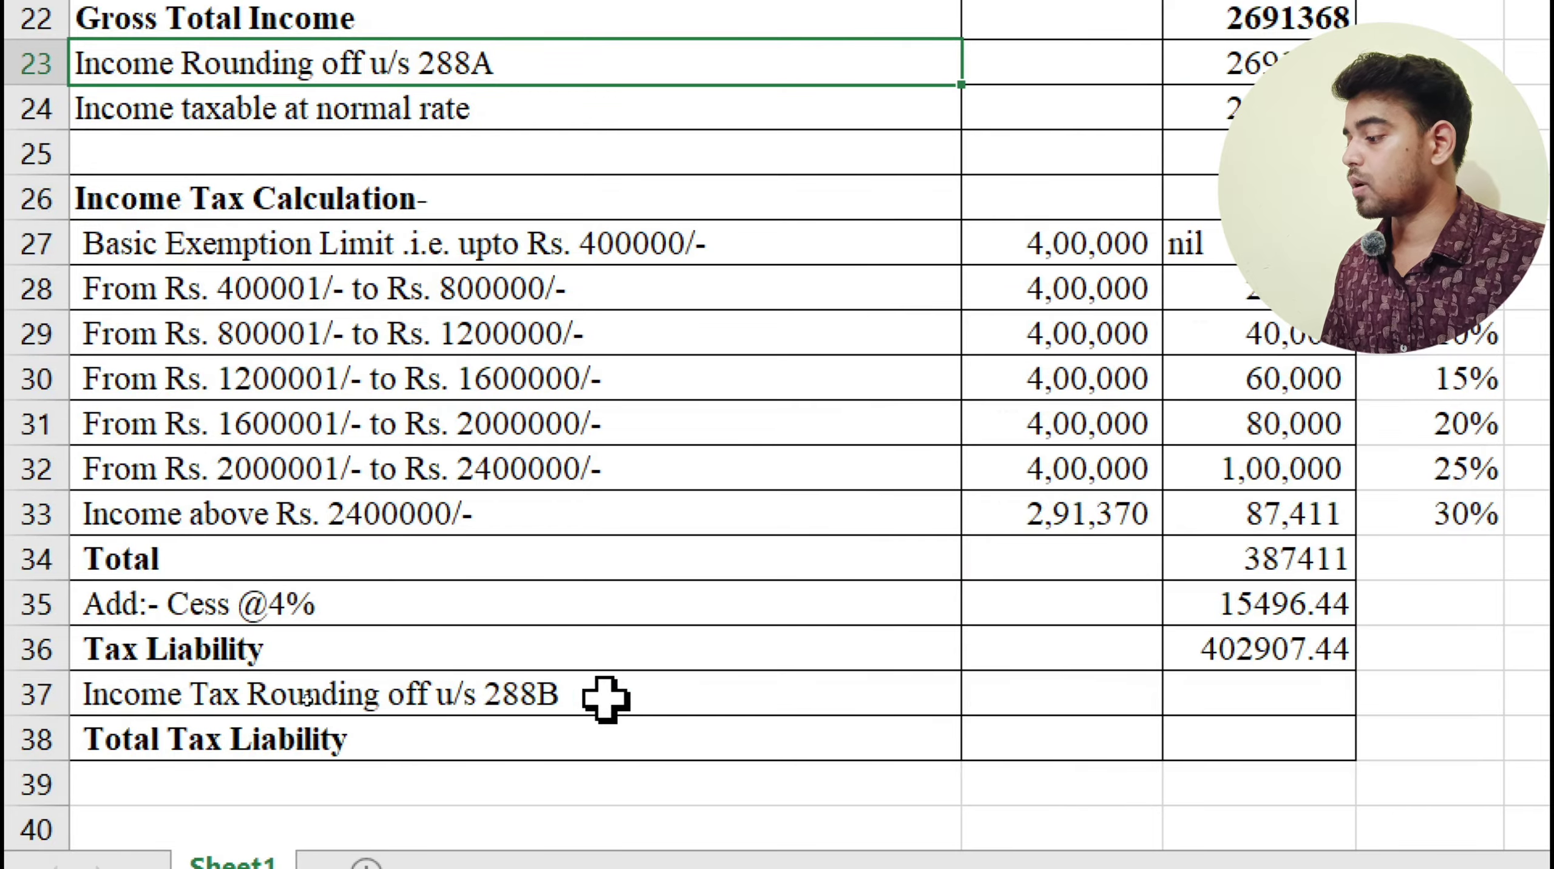
pyautogui.click(1293, 694)
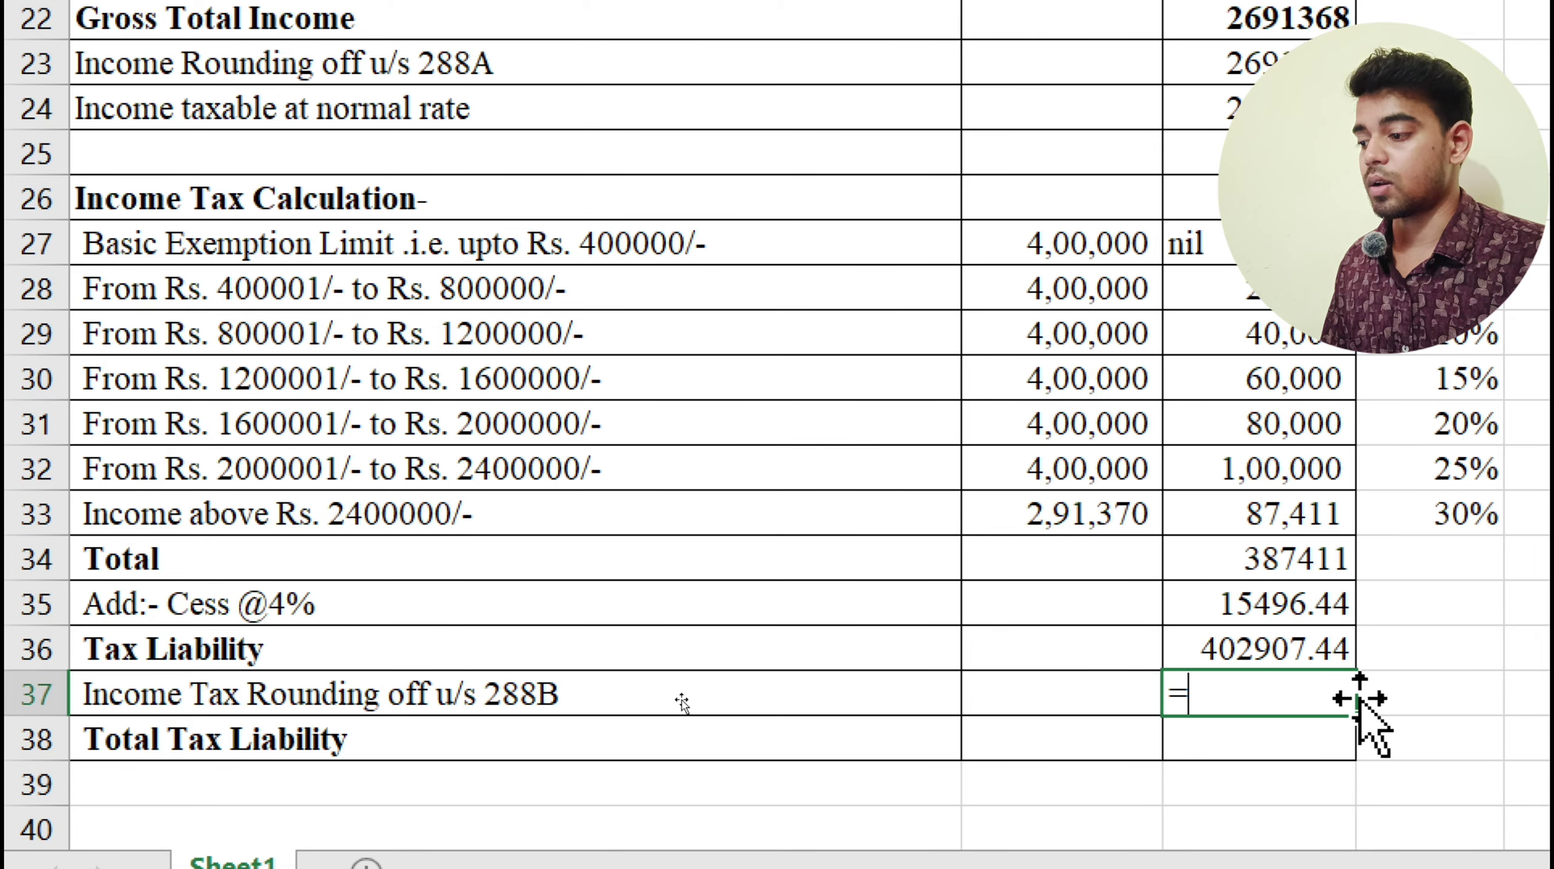
pyautogui.write('=f')
pyautogui.press('BackSpace')
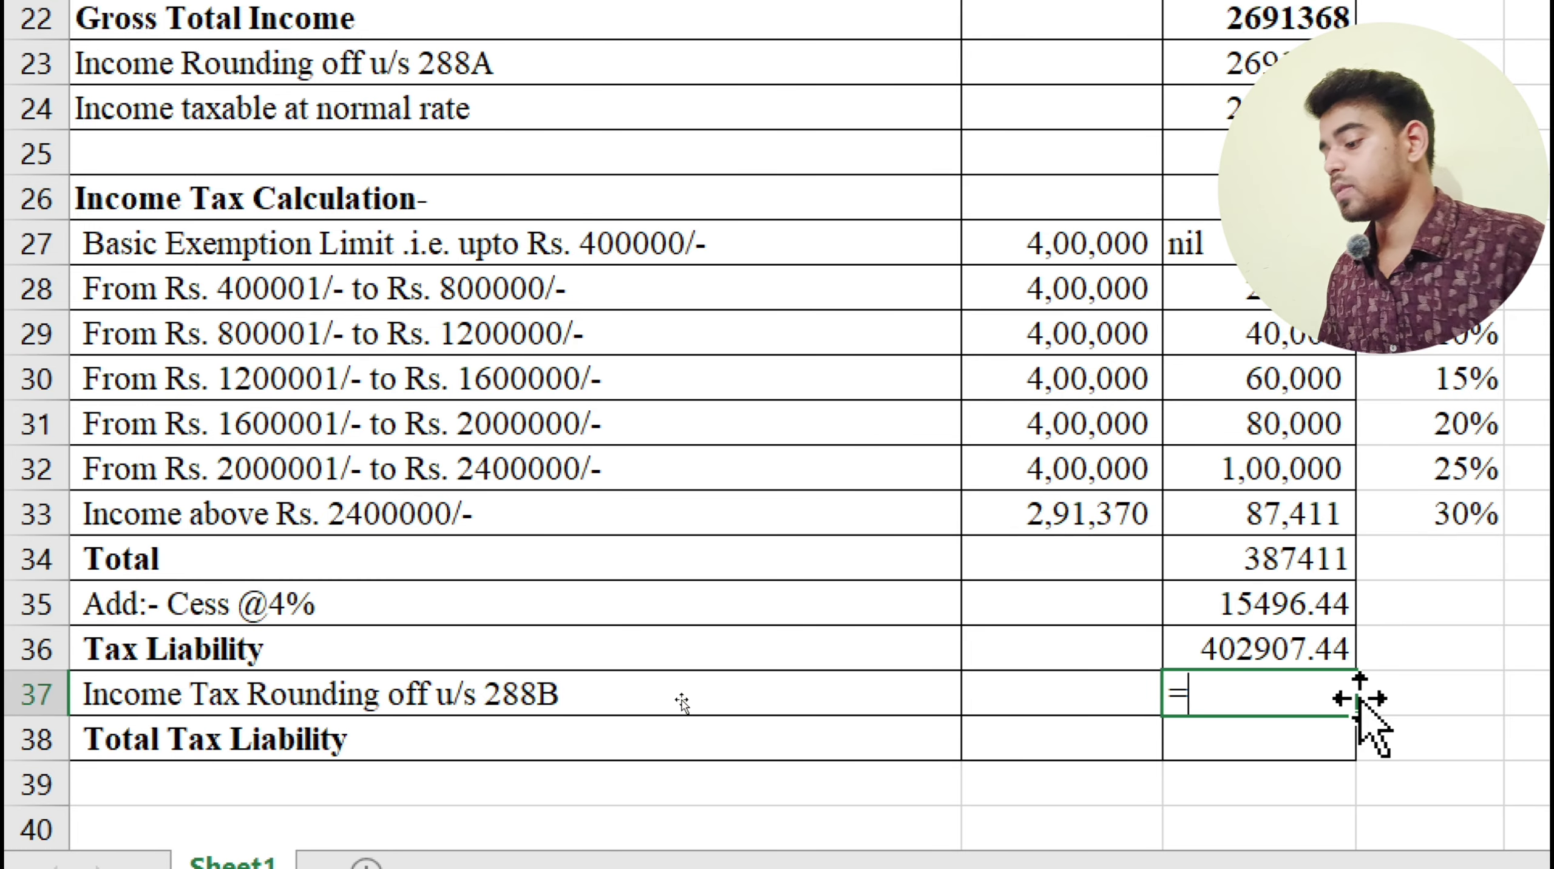
pyautogui.write('rou')
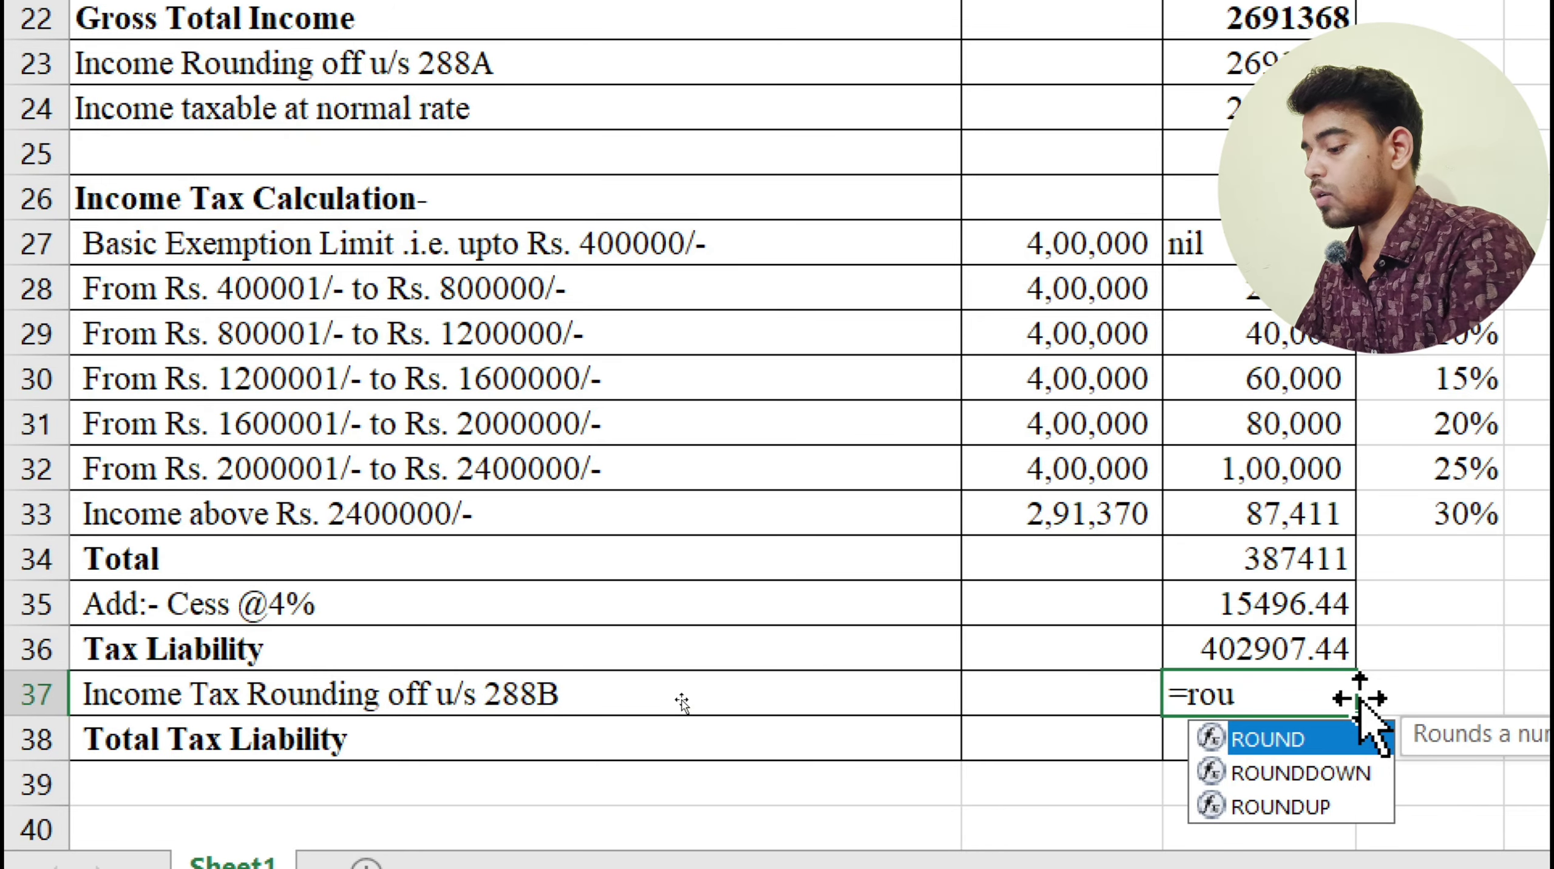
pyautogui.press('Tab')
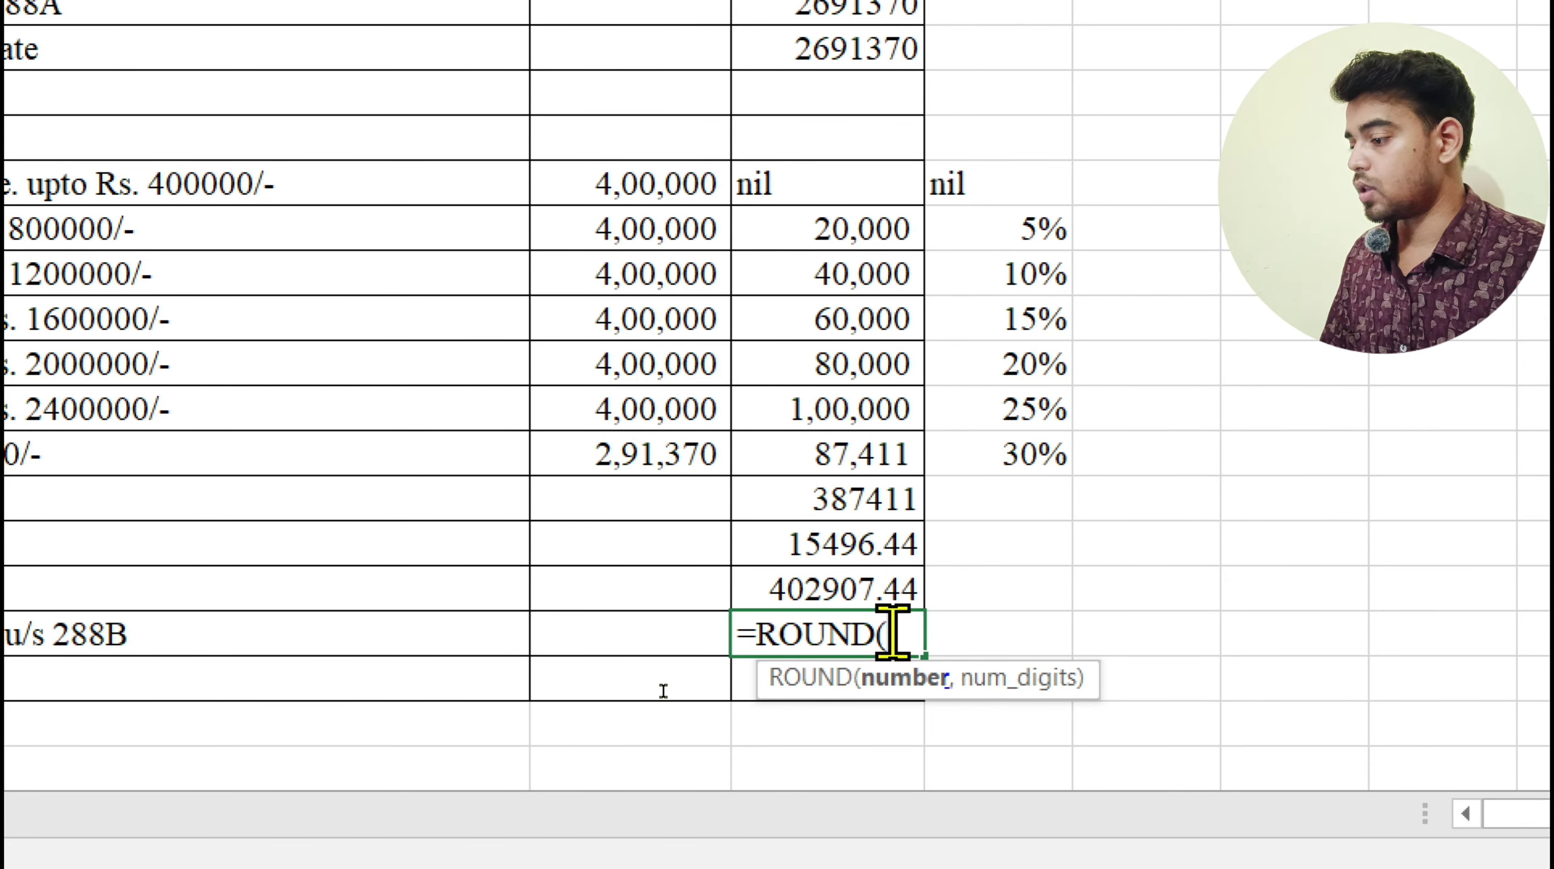
pyautogui.click(893, 586)
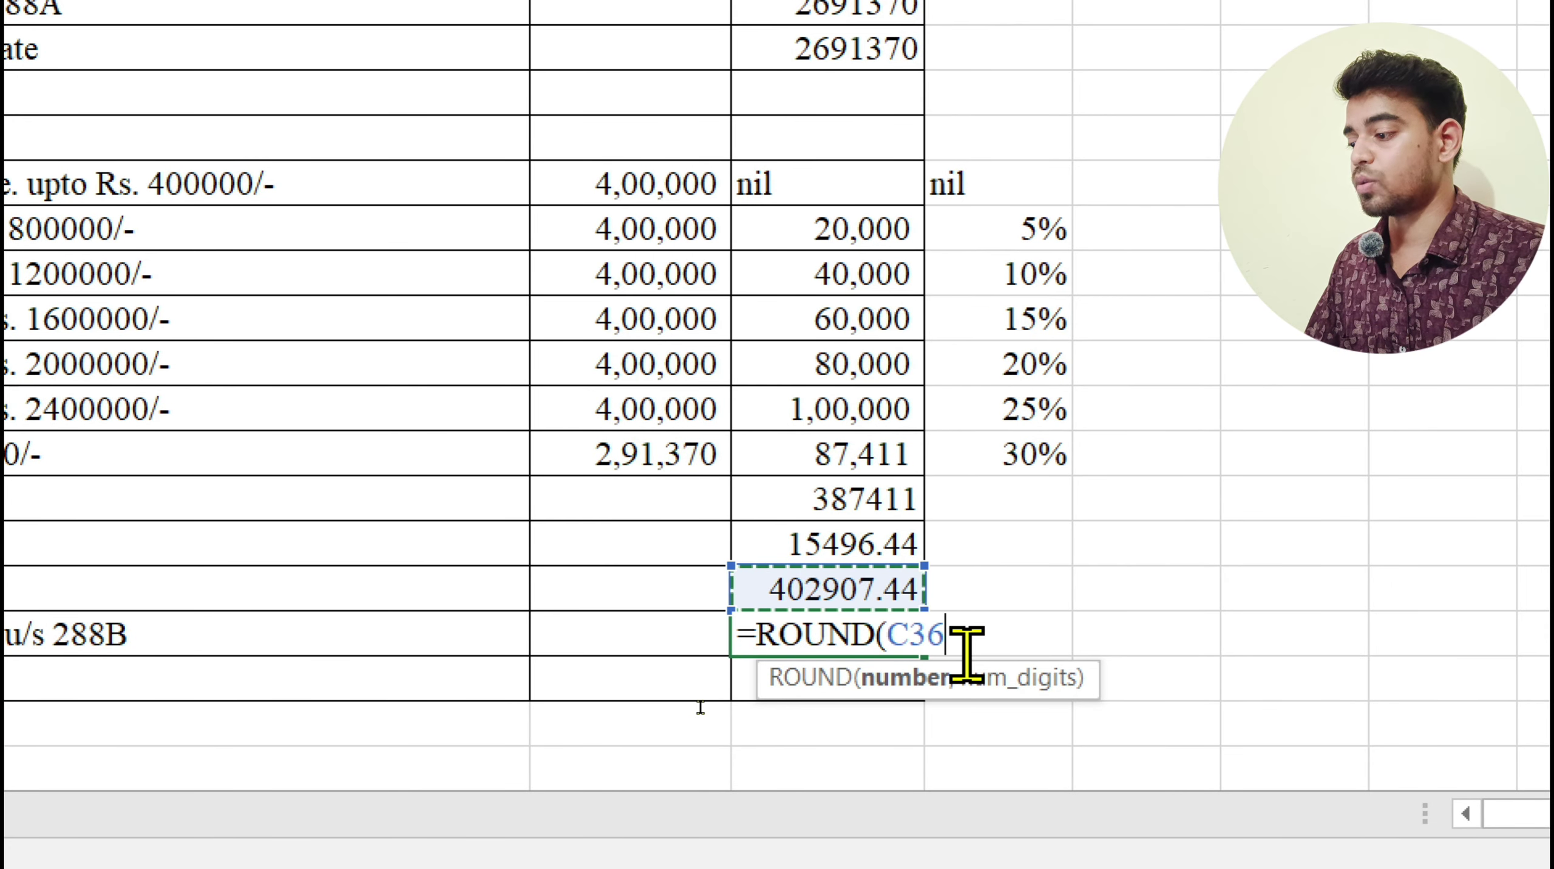
pyautogui.write(',')
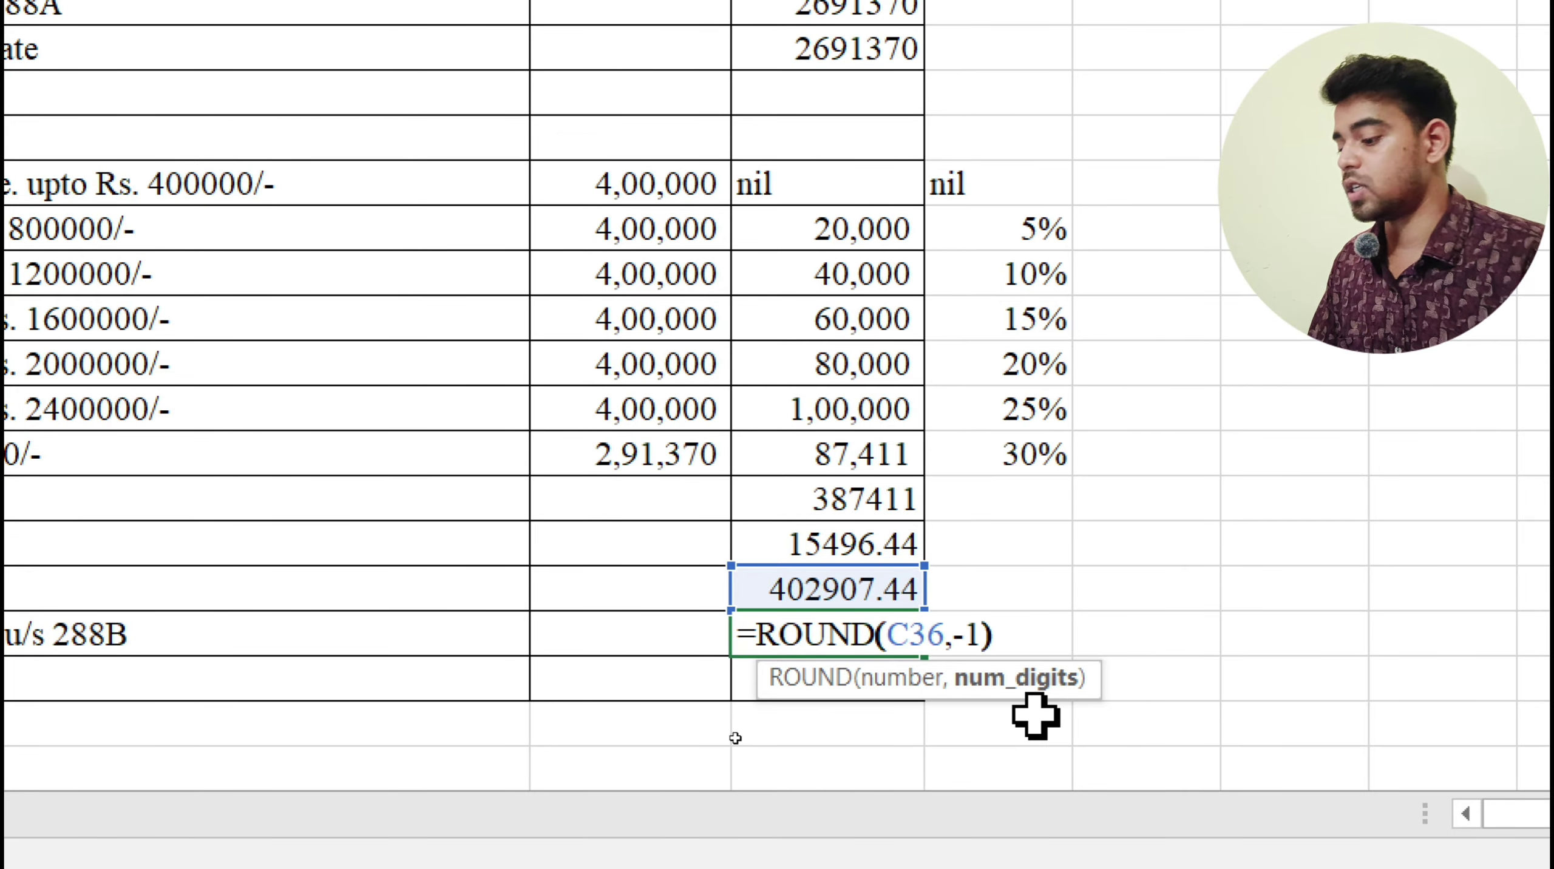
pyautogui.write('-1)')
pyautogui.press('Return')
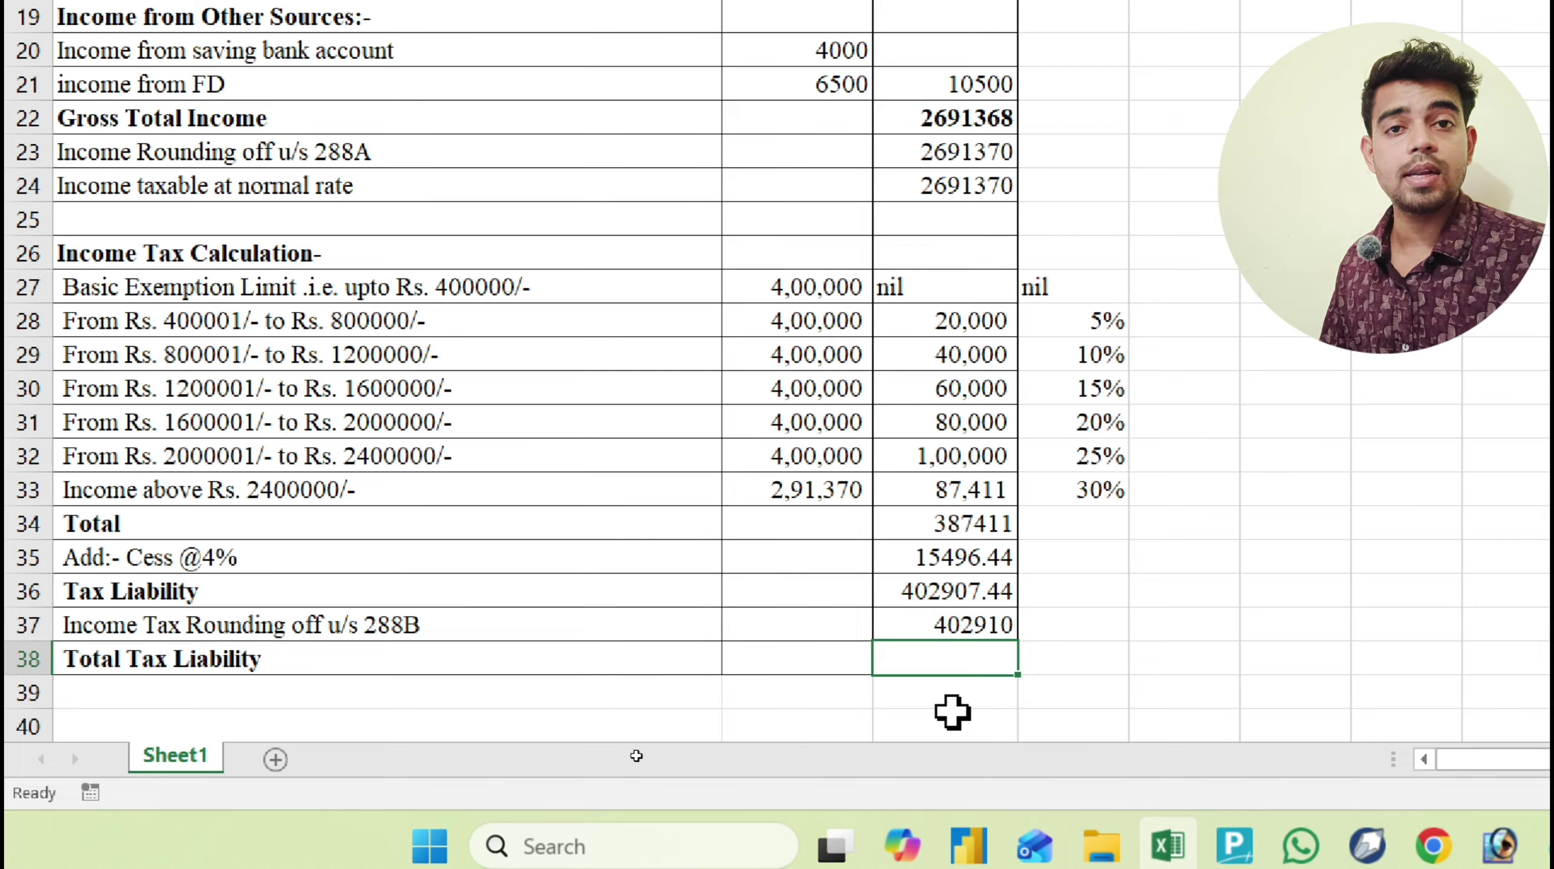
# Fill the Total Tax Liability in C38 by referencing the rounded tax with =C37.
pyautogui.click(1214, 585)
pyautogui.click(971, 667)
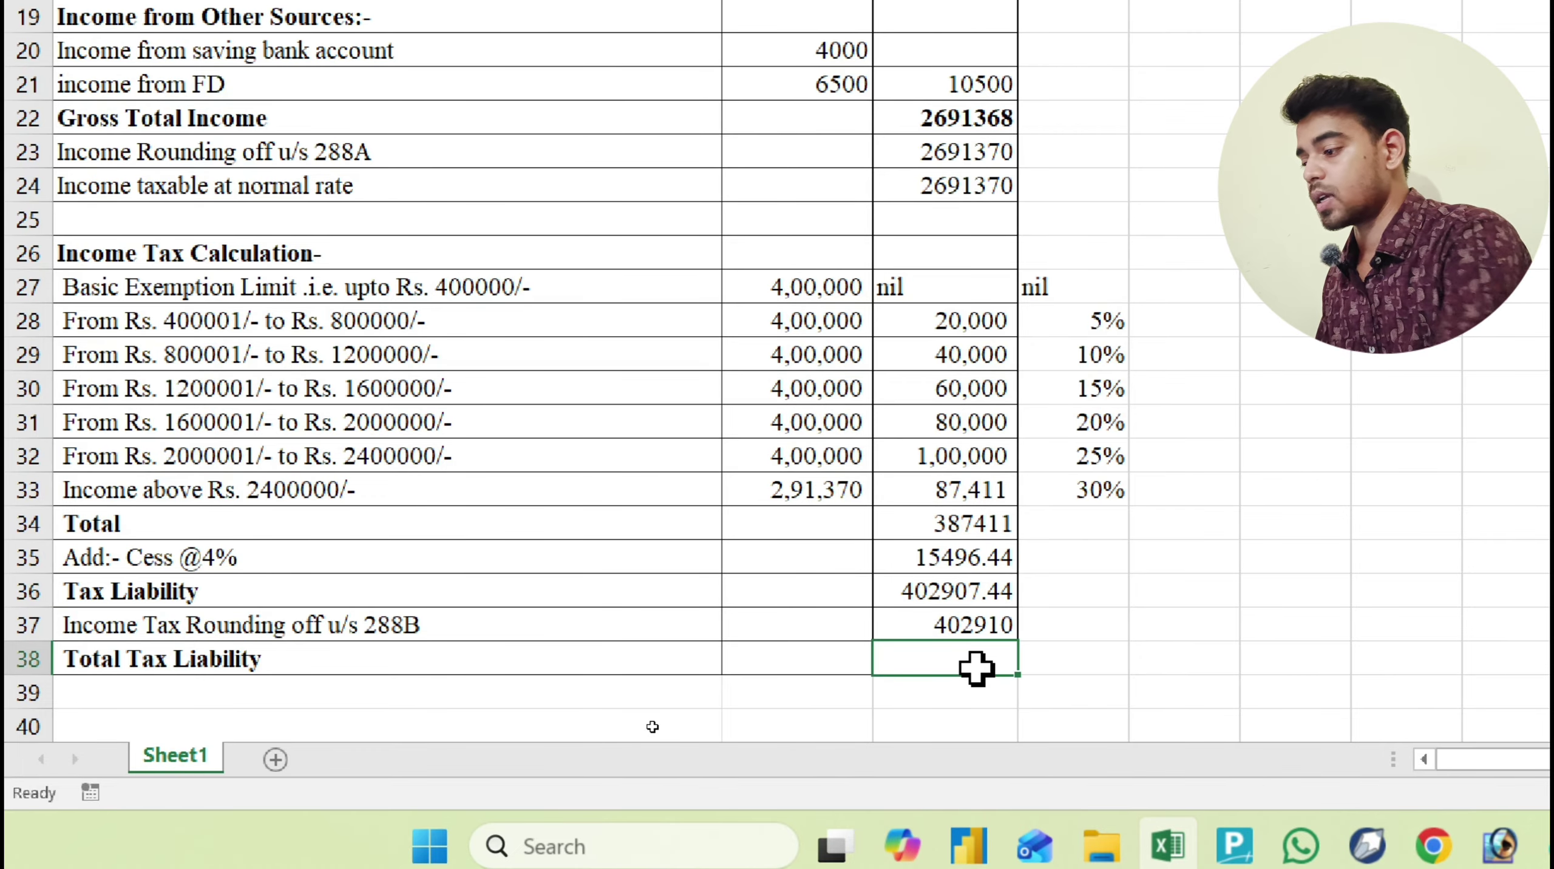
pyautogui.write('=')
pyautogui.click(925, 627)
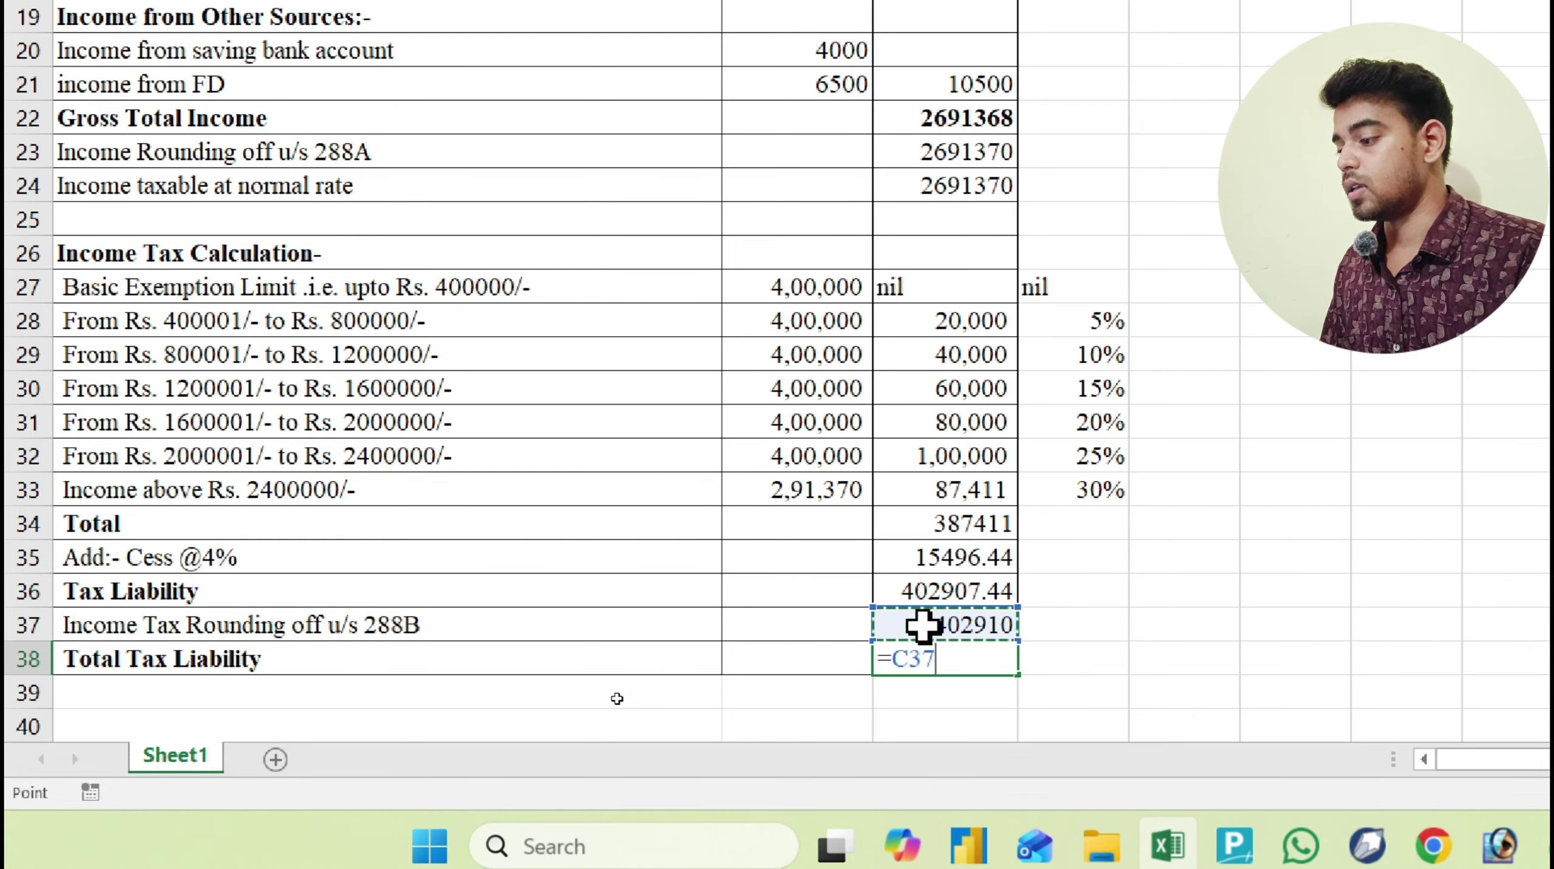
pyautogui.press('Return')
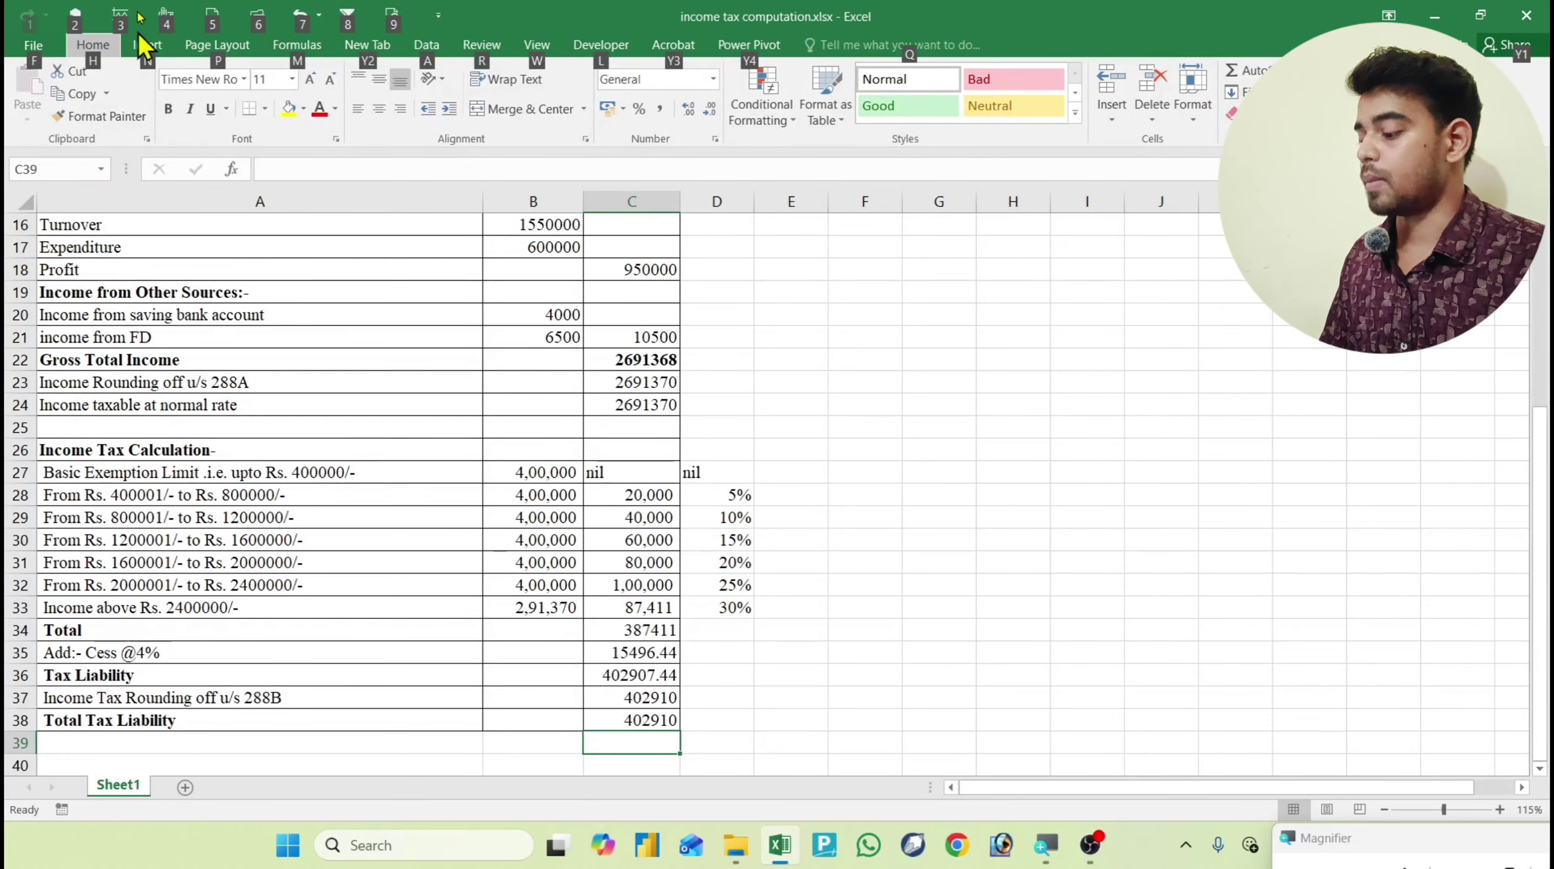
pyautogui.click(277, 267)
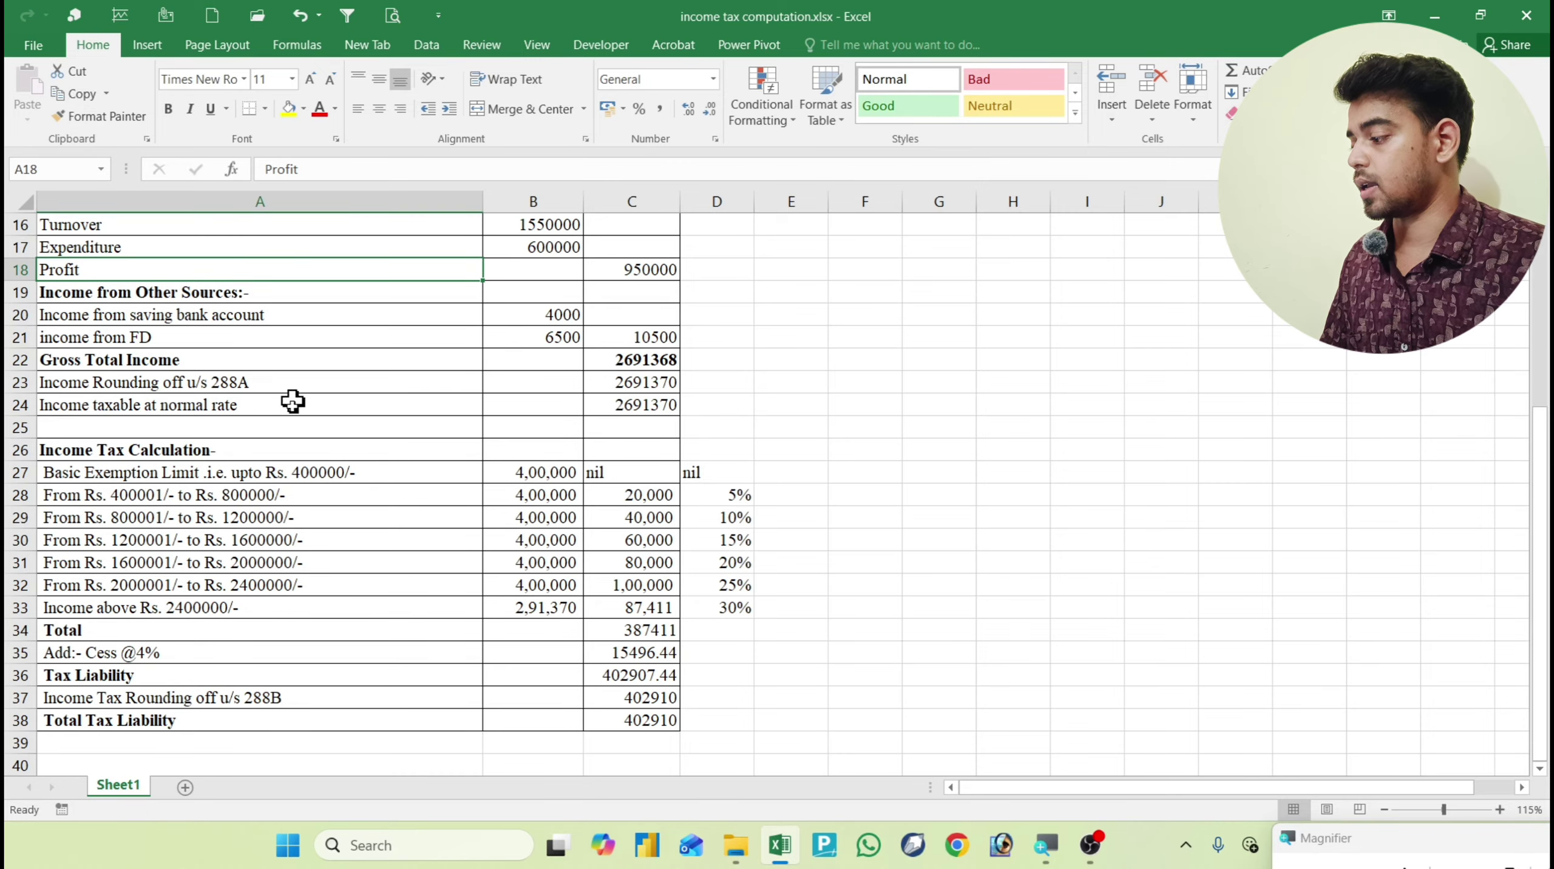
pyautogui.click(298, 426)
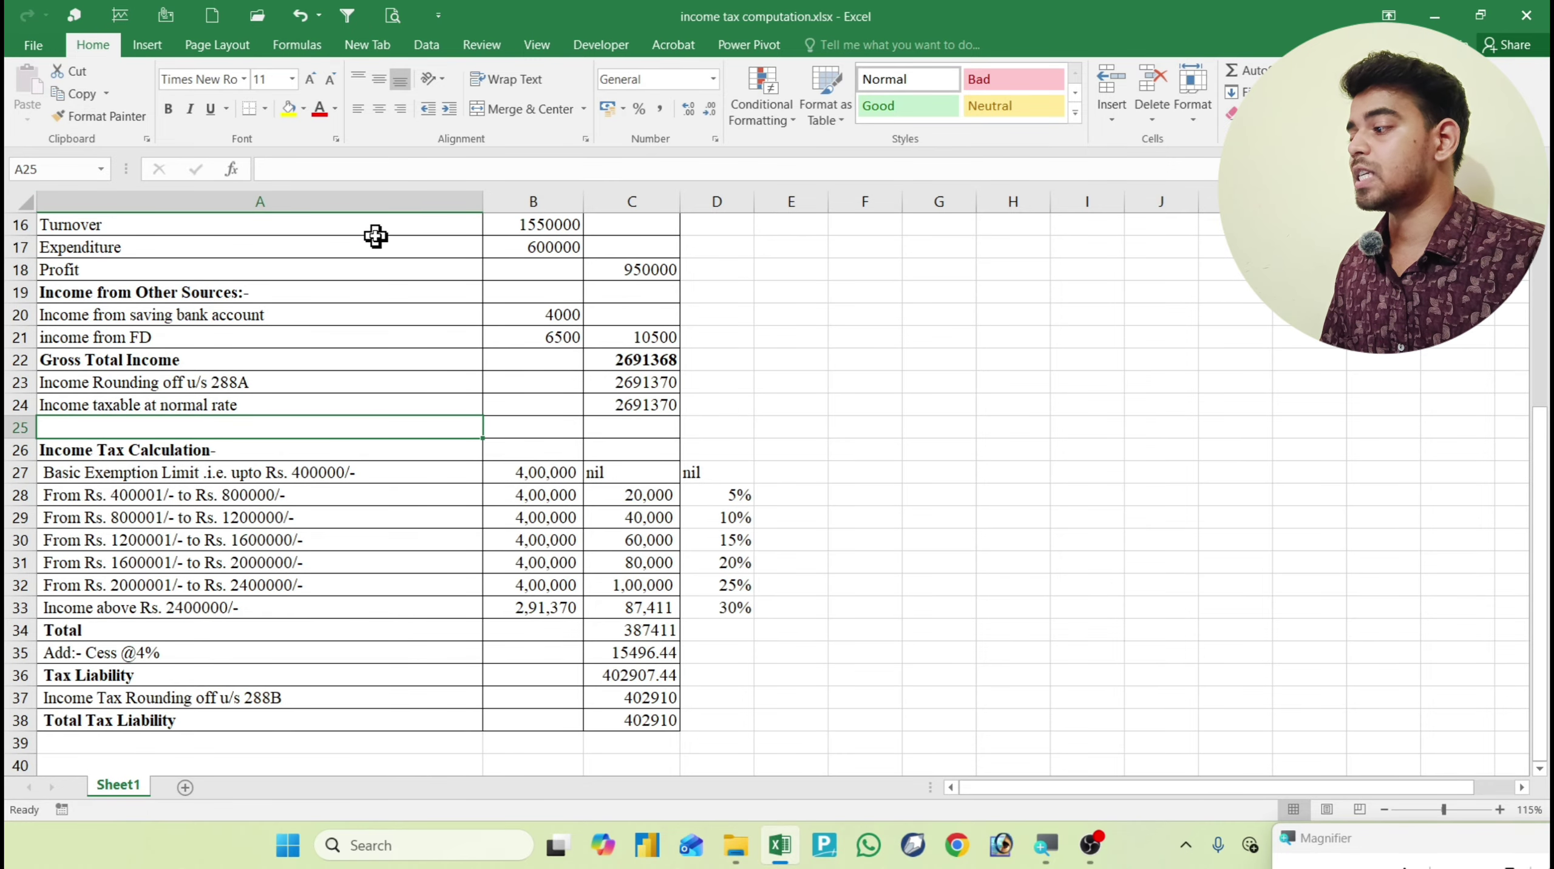
pyautogui.click(441, 363)
pyautogui.scroll(5, 288, 361)
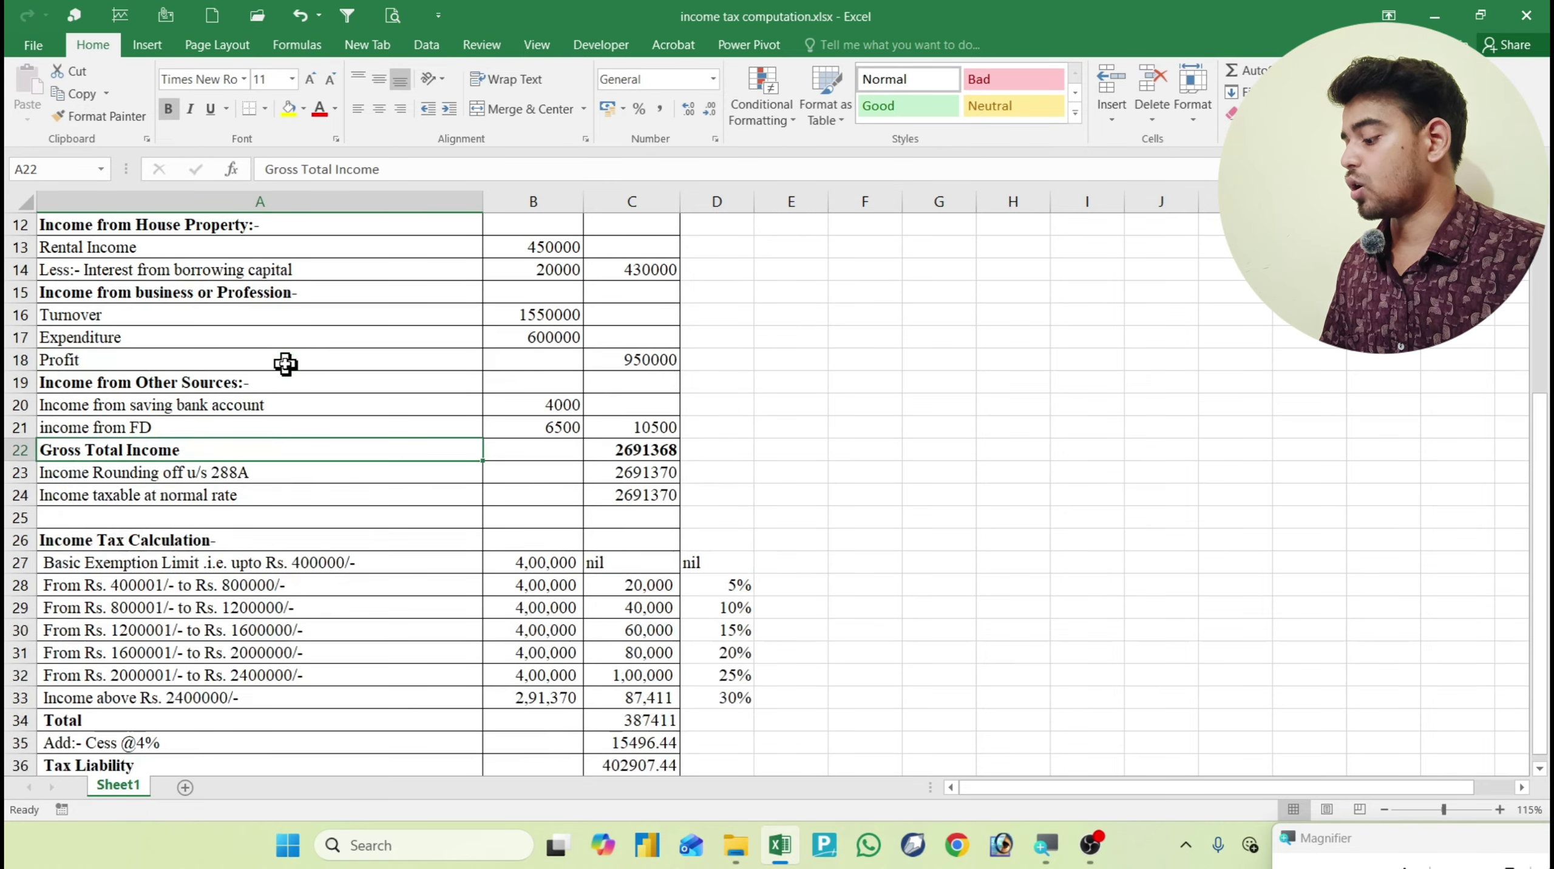
pyautogui.click(464, 458)
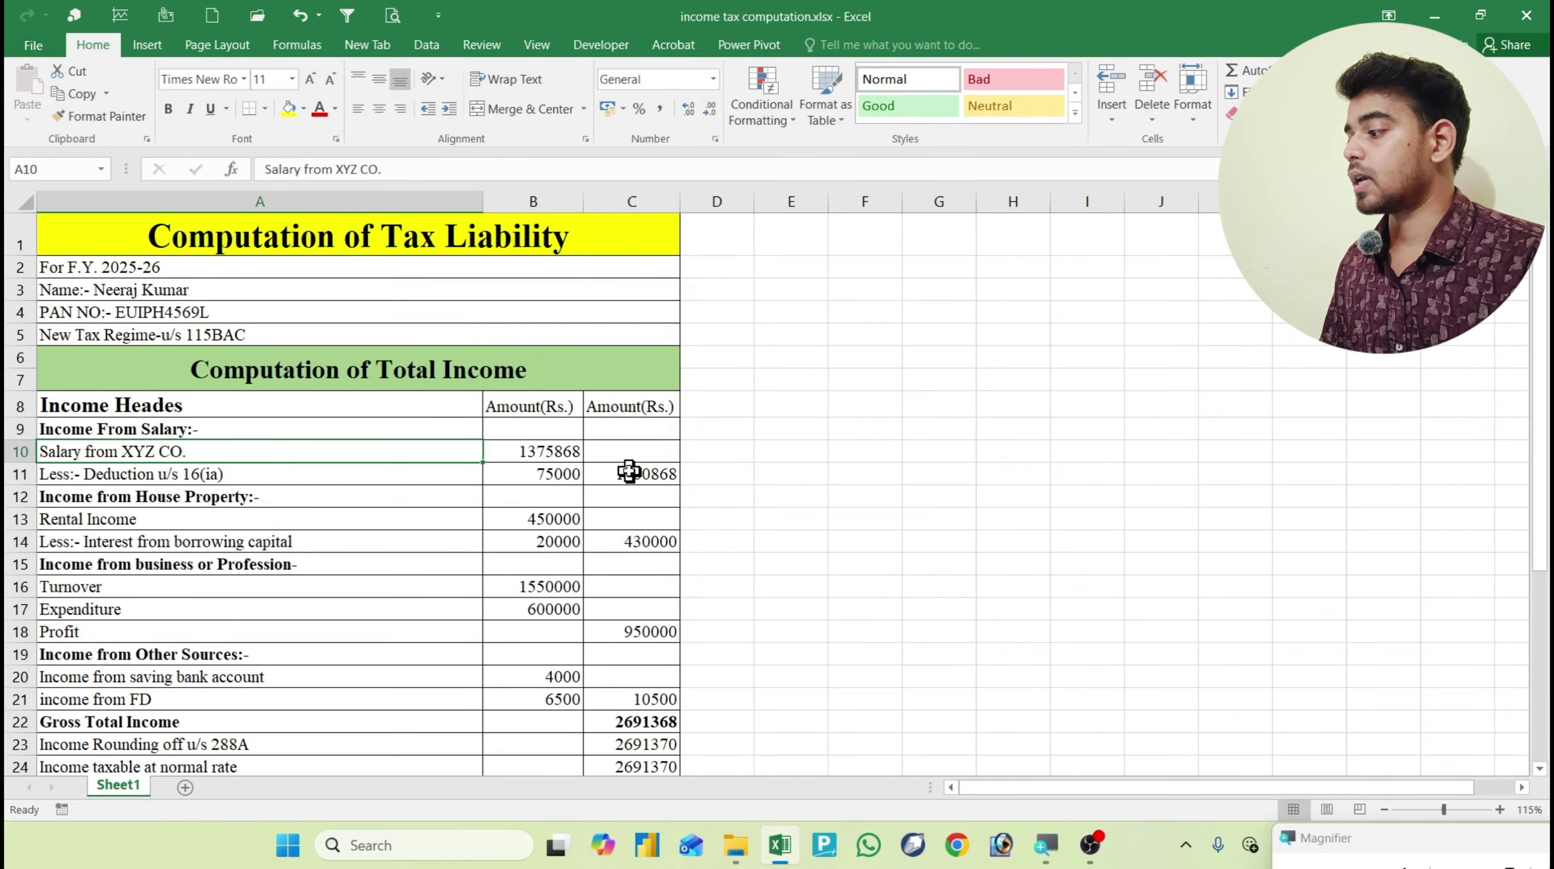